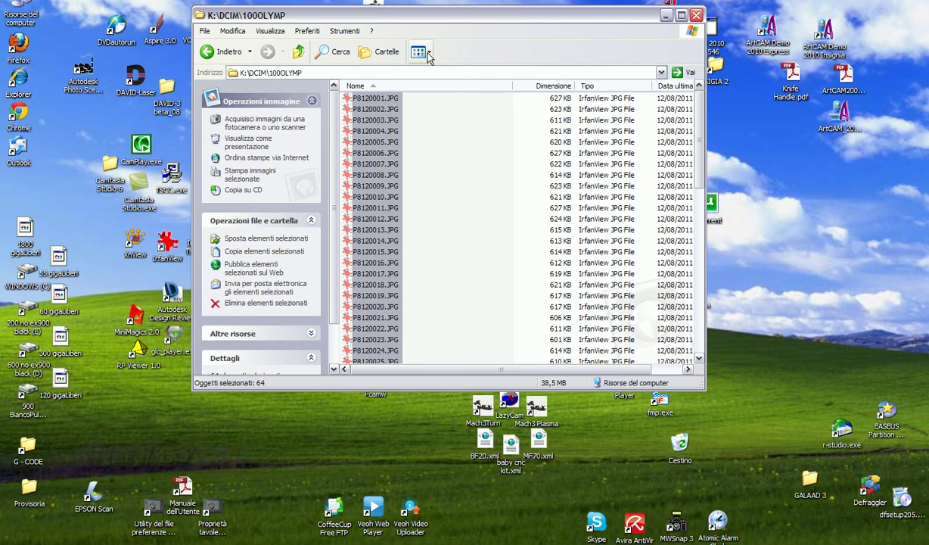
Preview the 64 camera photos as thumbnails, then restore the detailed list and normal window size.
click(428, 83)
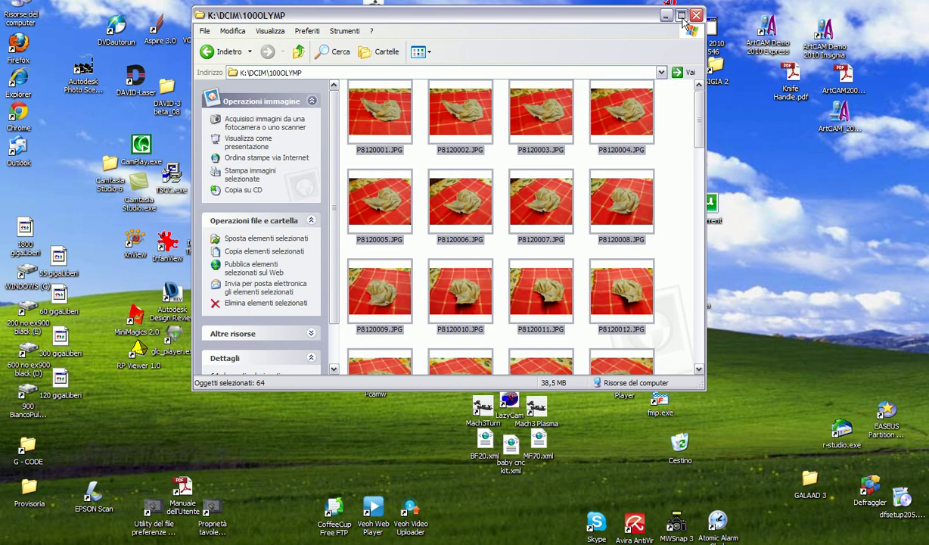
click(681, 16)
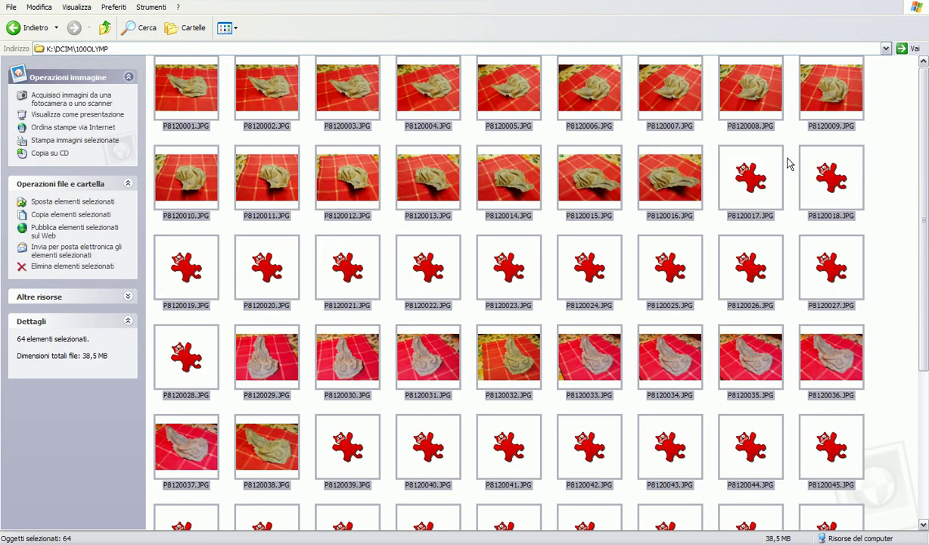
click(896, 168)
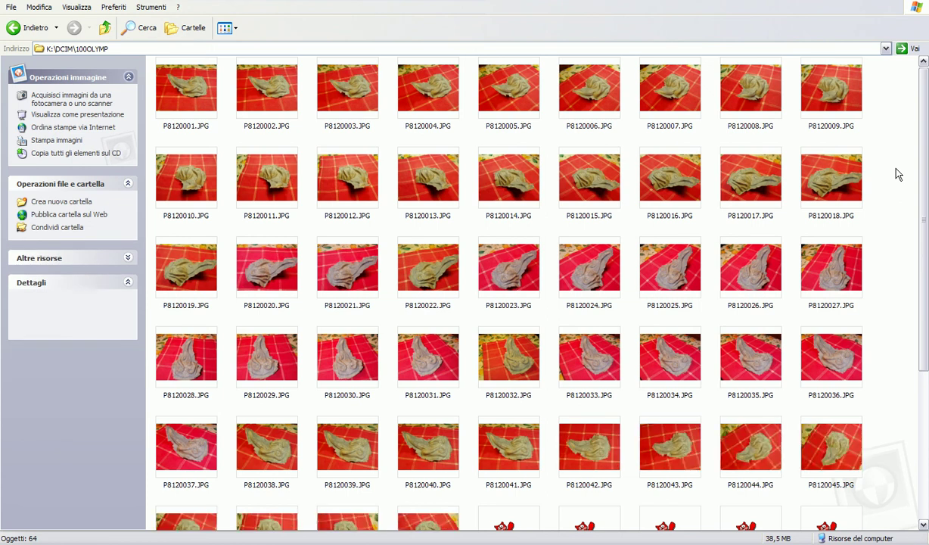
scroll(898, 174, down, 3)
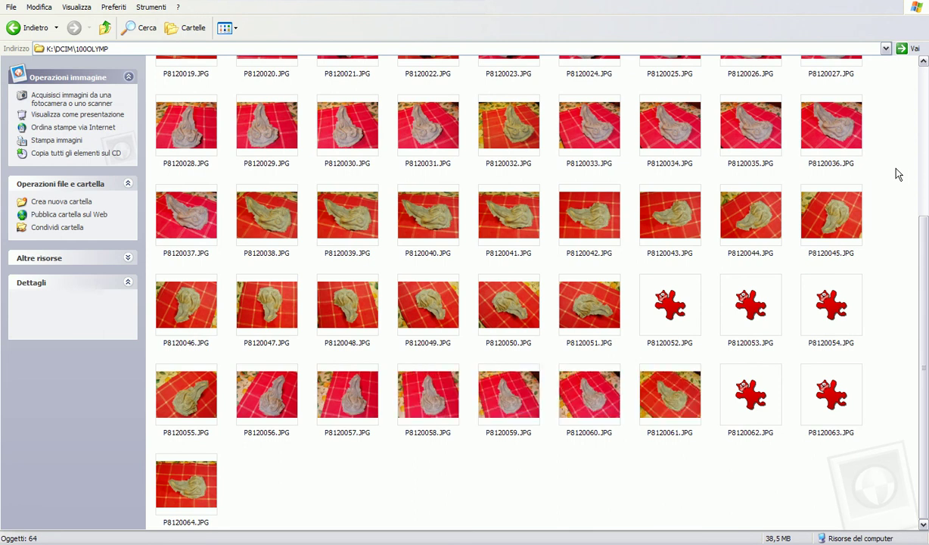
scroll(898, 174, up, 3)
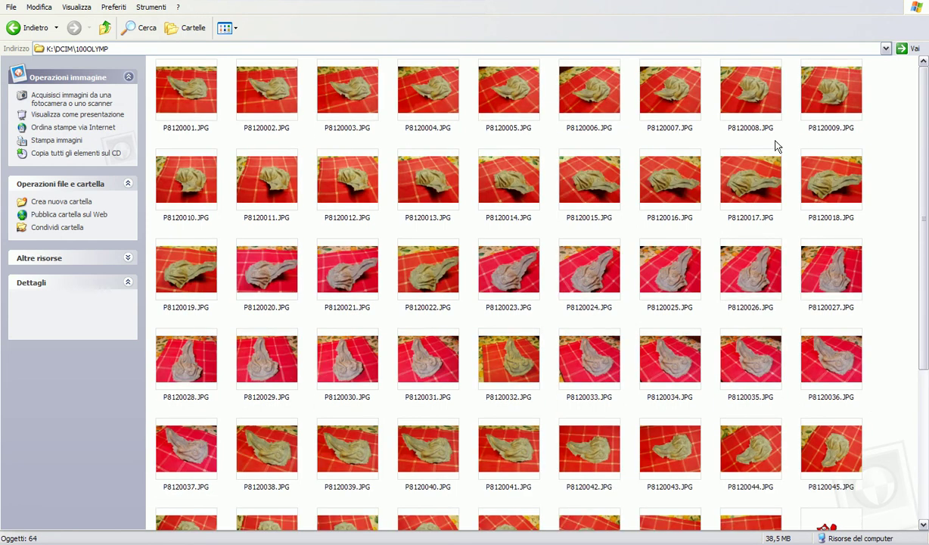
click(227, 28)
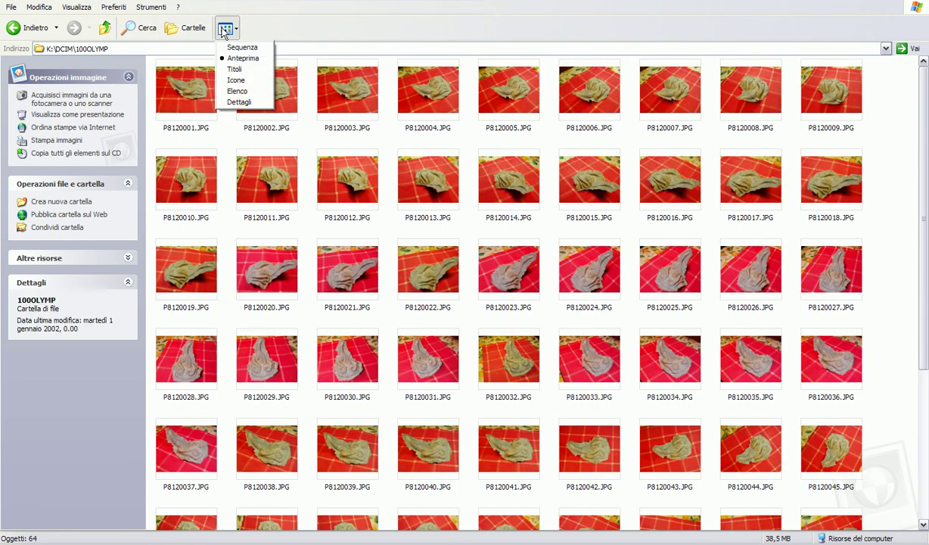
click(238, 101)
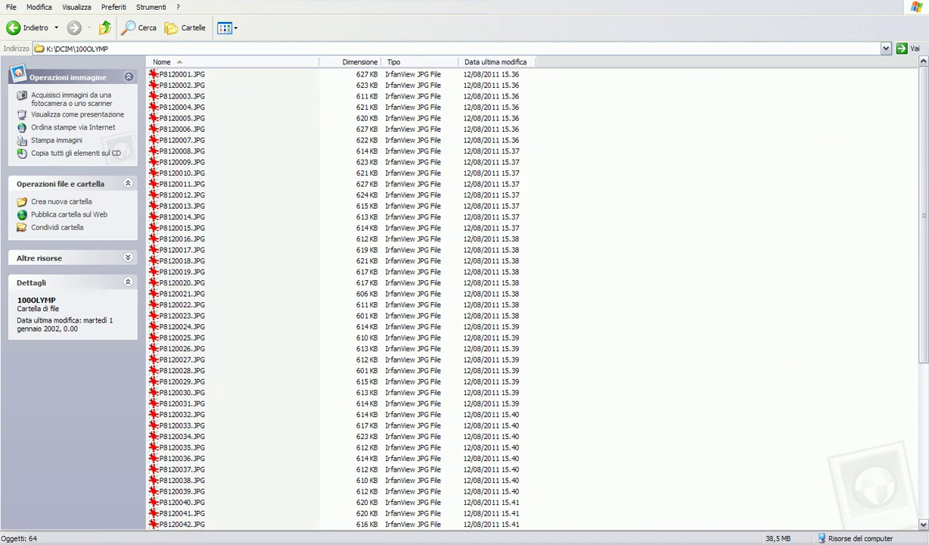
key(F11)
drag(489, 22, 519, 42)
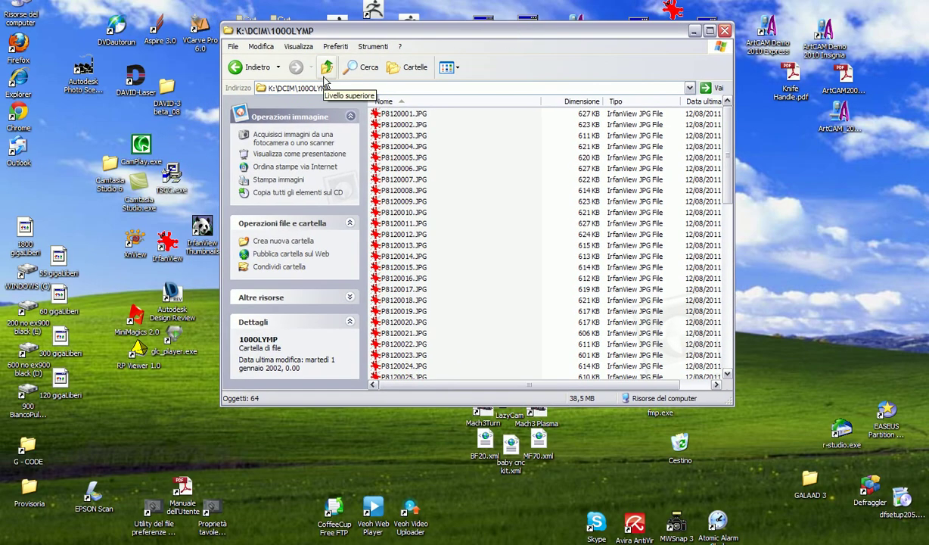
Select all 64 photos in the camera folder and cut them.
click(261, 46)
click(276, 154)
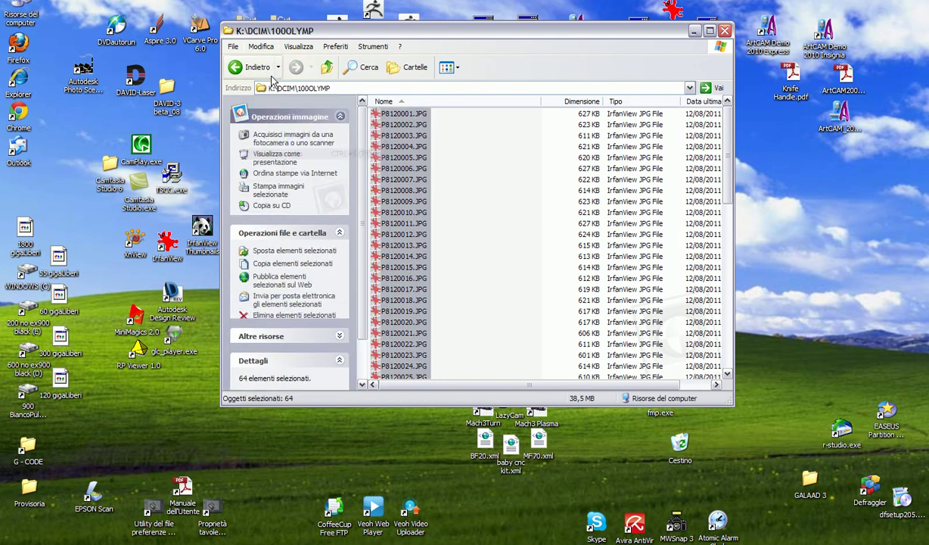
click(261, 46)
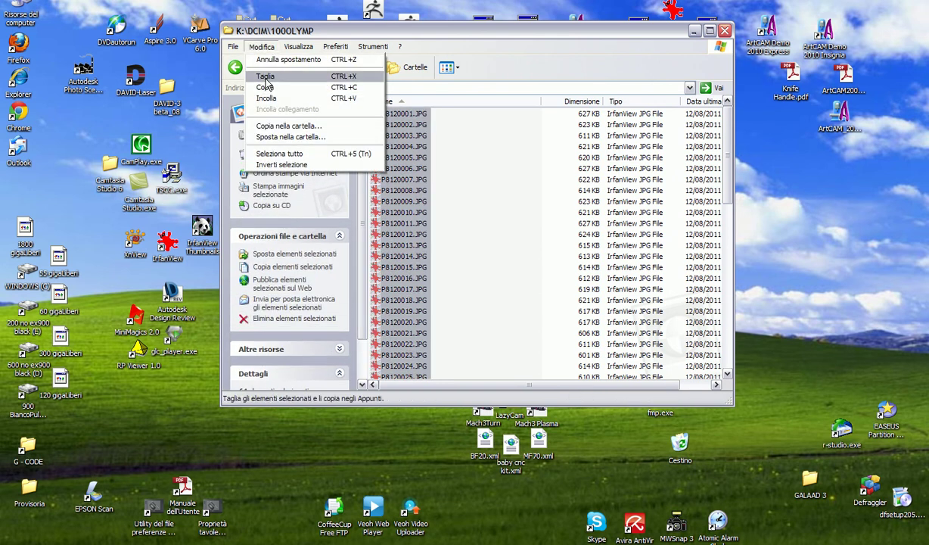
click(265, 78)
Create a new CALLOT 2 folder inside E:'s 3D - PHOTOFLY 2.0 AUTODESK folder.
click(28, 312)
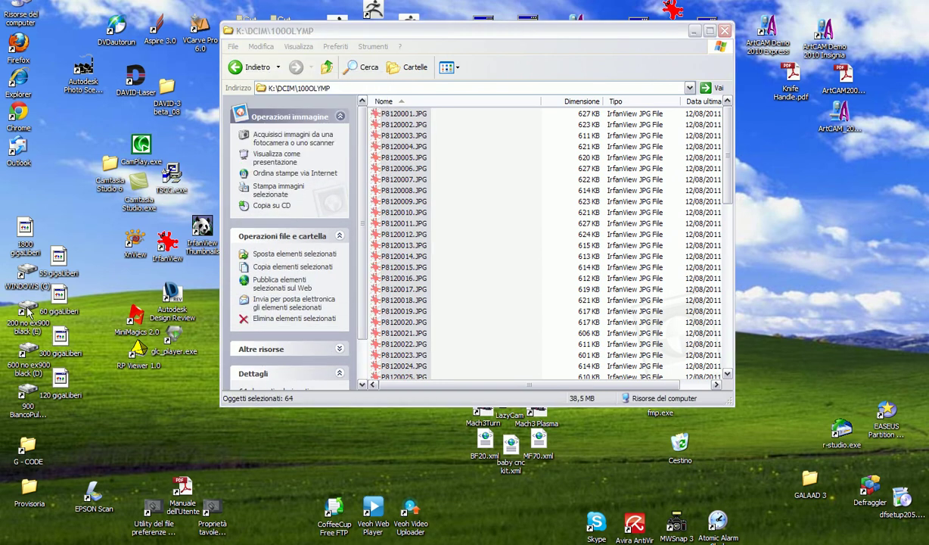
double_click(29, 312)
double_click(239, 215)
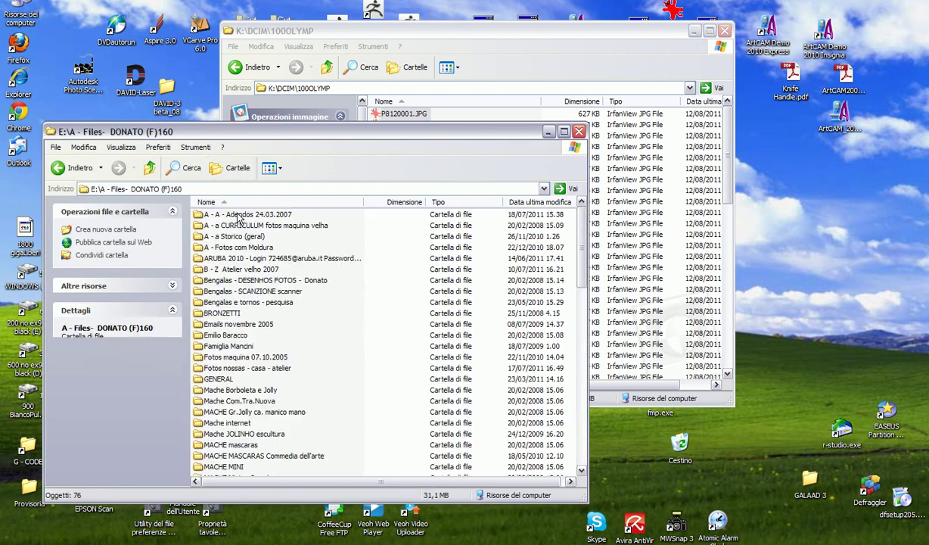
double_click(239, 215)
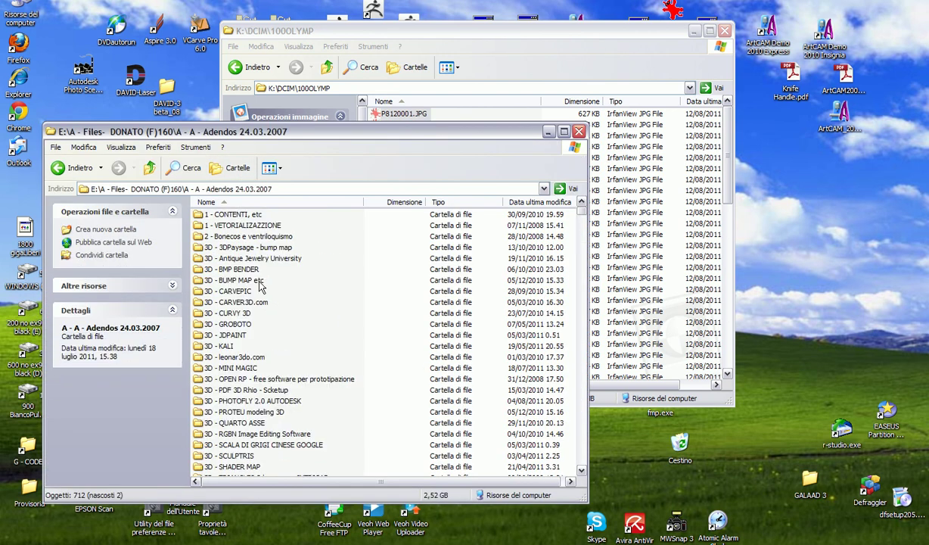
double_click(249, 403)
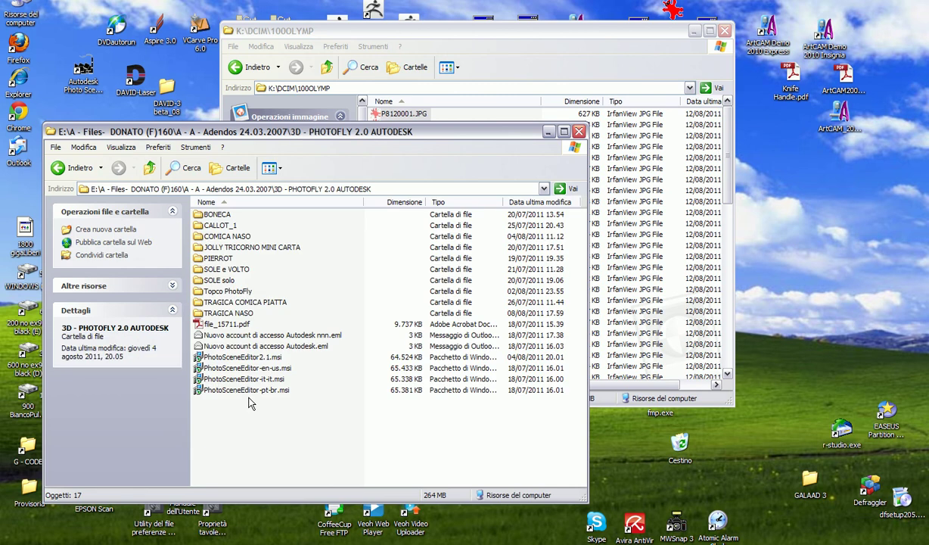
right_click(278, 450)
mouse_move(340, 424)
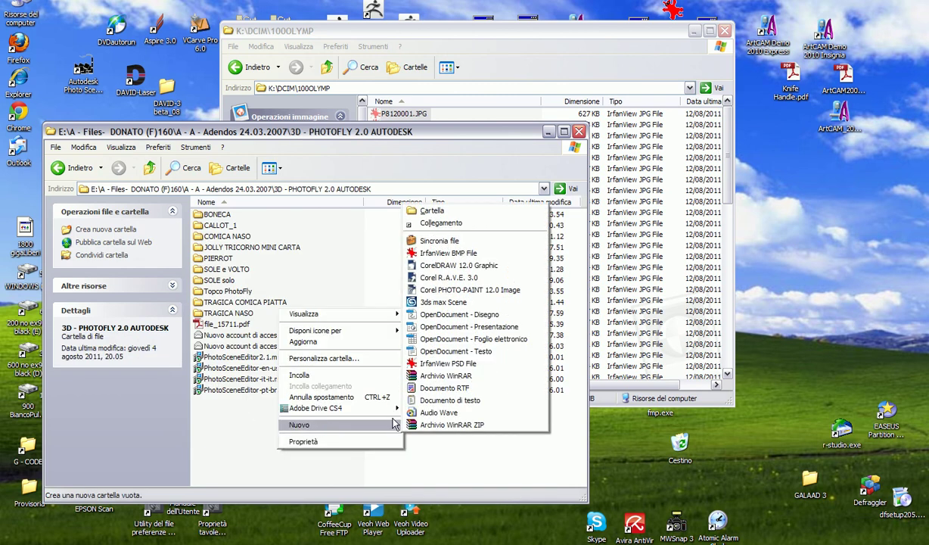
click(431, 211)
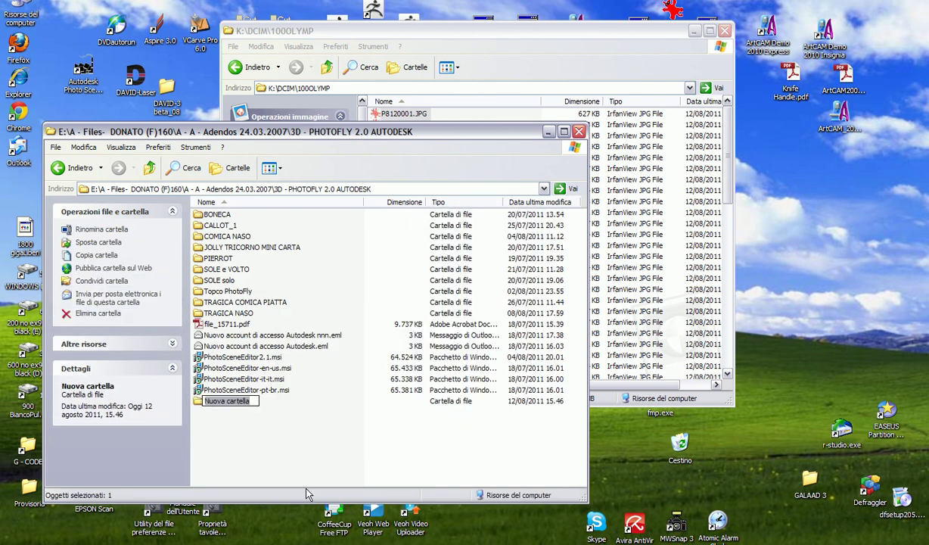
text(CALLOT 2)
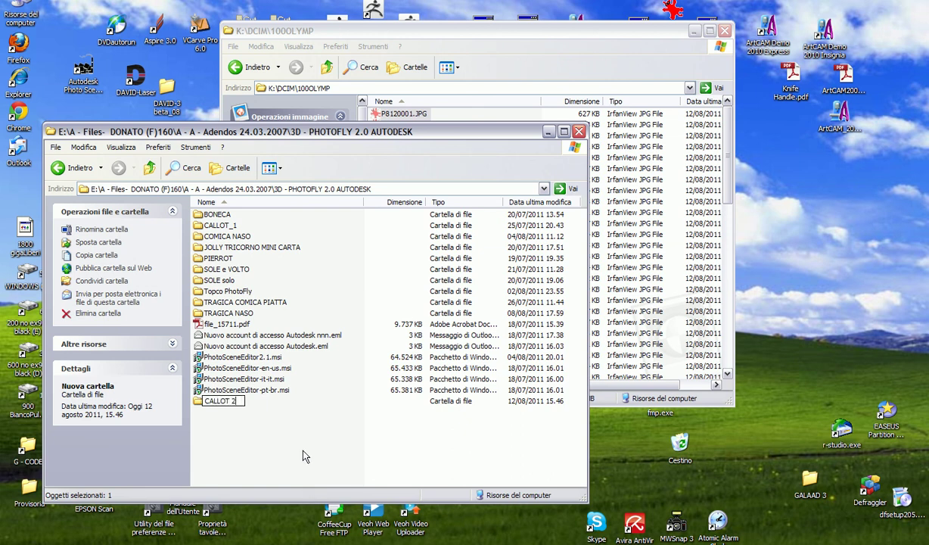
click(303, 455)
Paste the cut photos into the new CALLOT 2 folder.
double_click(225, 400)
right_click(281, 303)
click(306, 378)
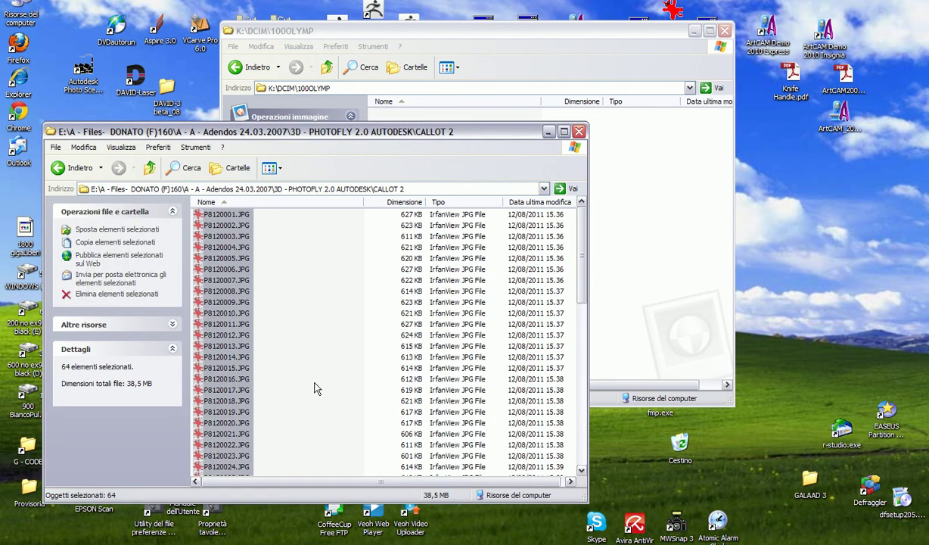
Close the emptied camera folder, safely eject the USB storage, and minimize the CALLOT 2 window.
click(316, 388)
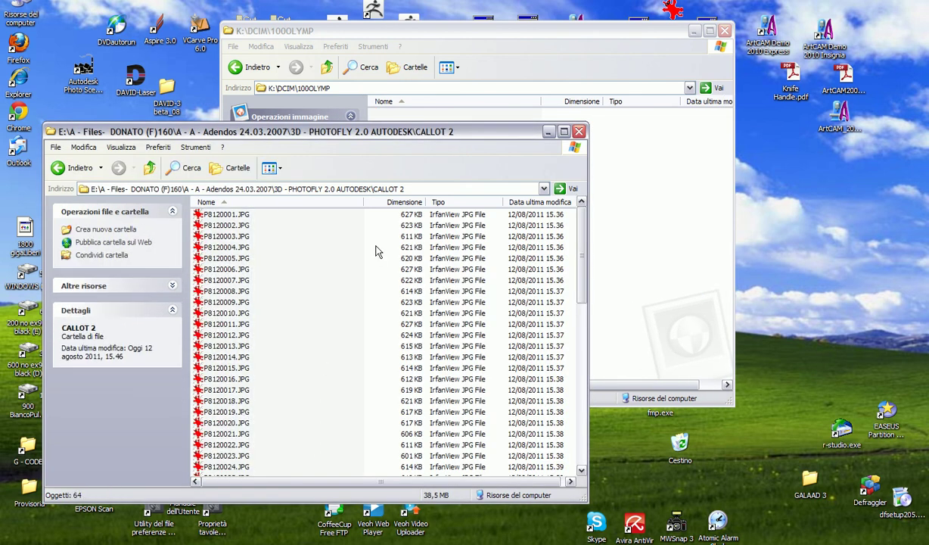
click(725, 31)
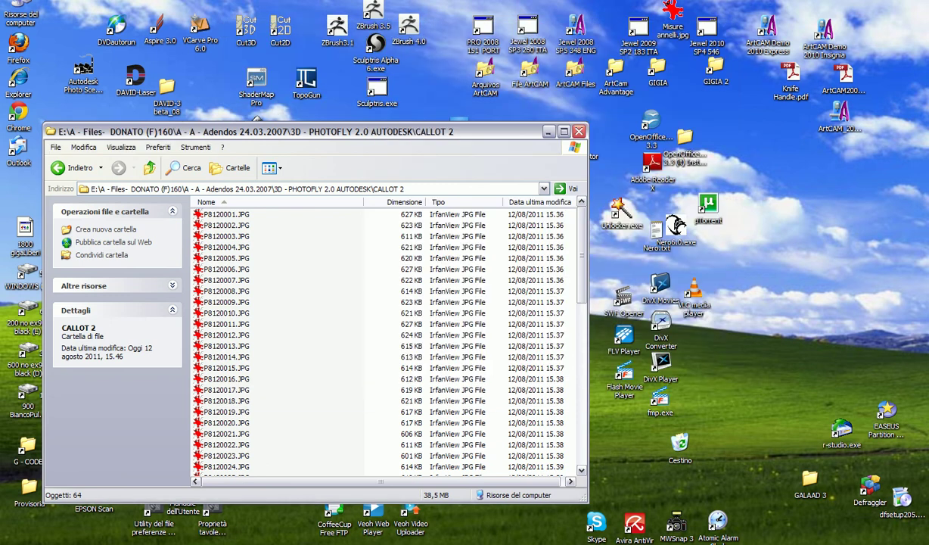
click(654, 538)
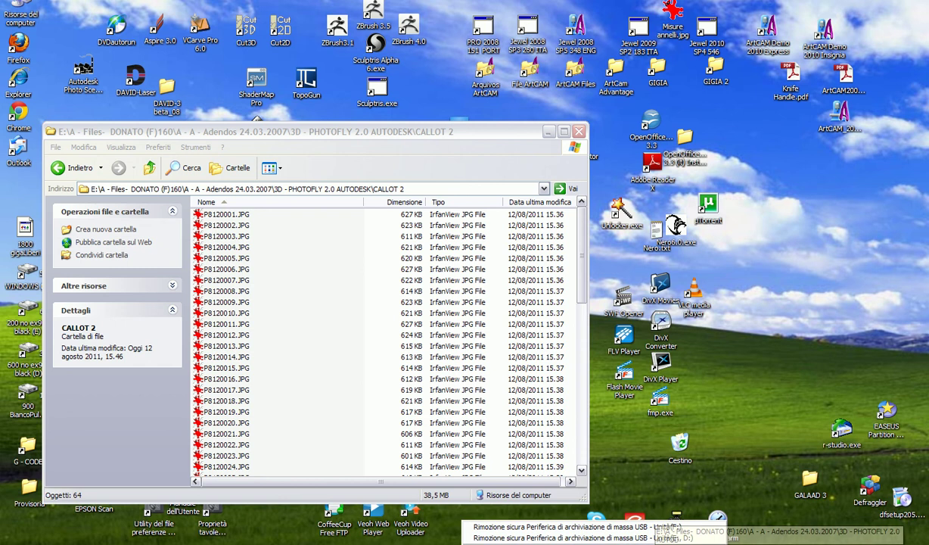
click(666, 527)
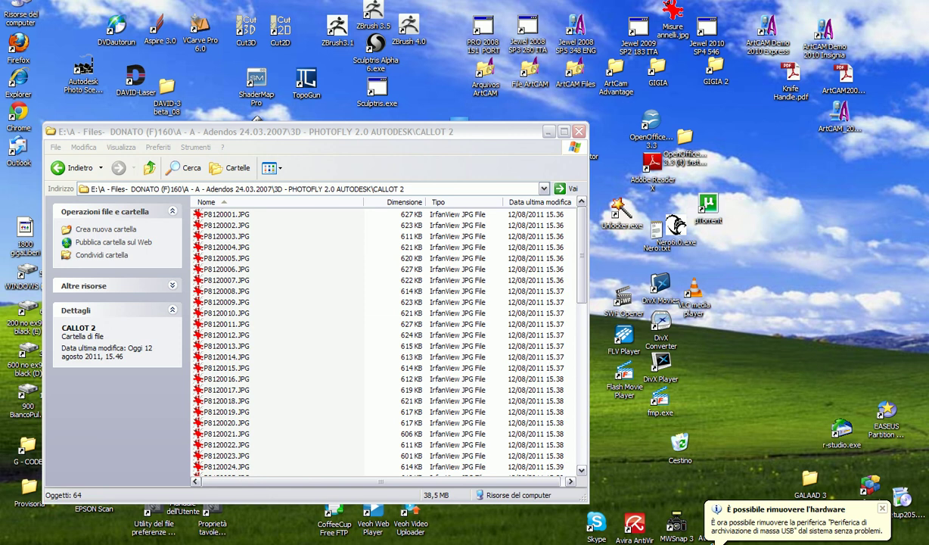
click(550, 132)
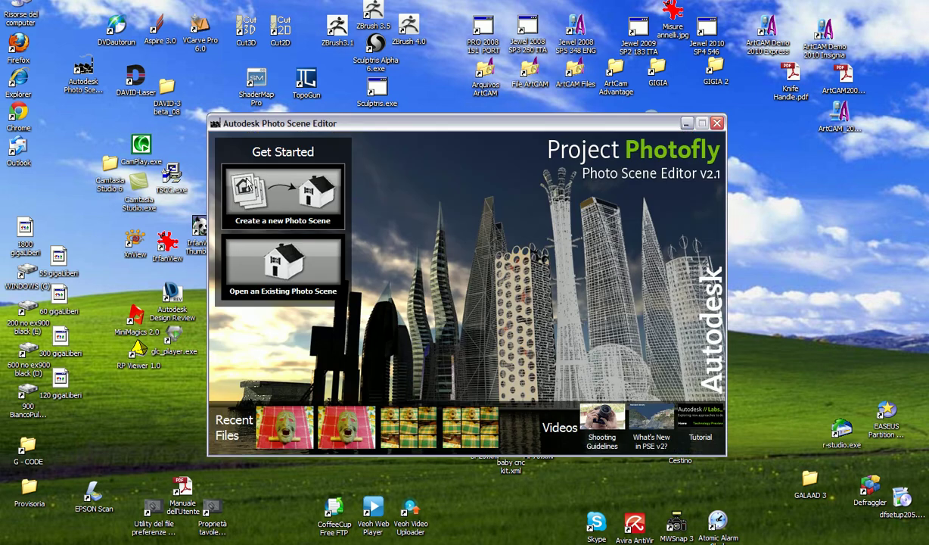
Start a new photo scene and load photos P8120001–P8120064 from the CALLOT 2 folder.
click(245, 186)
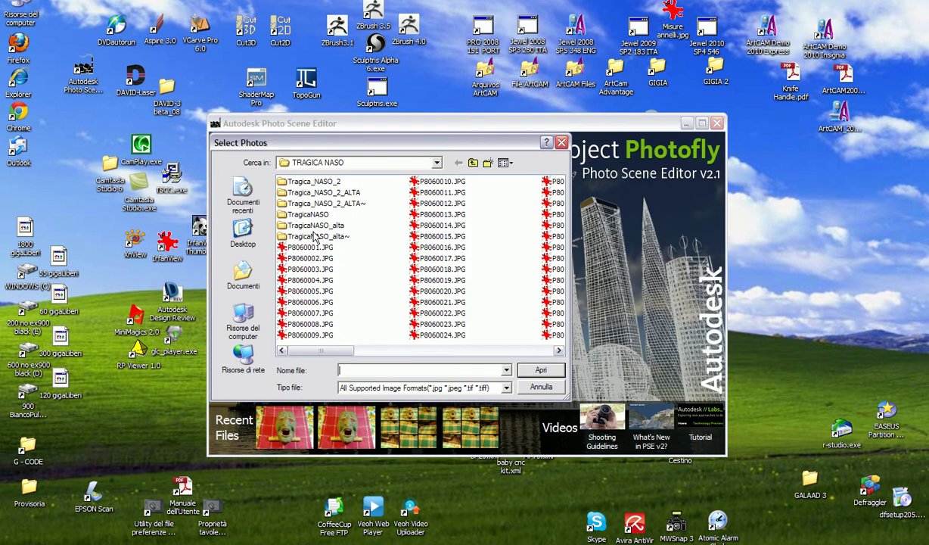
click(458, 162)
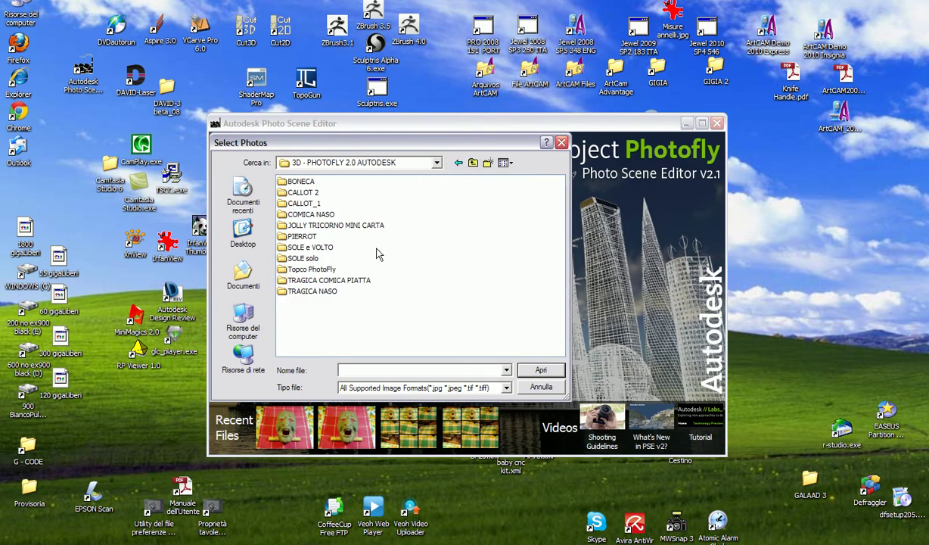
double_click(306, 193)
click(306, 182)
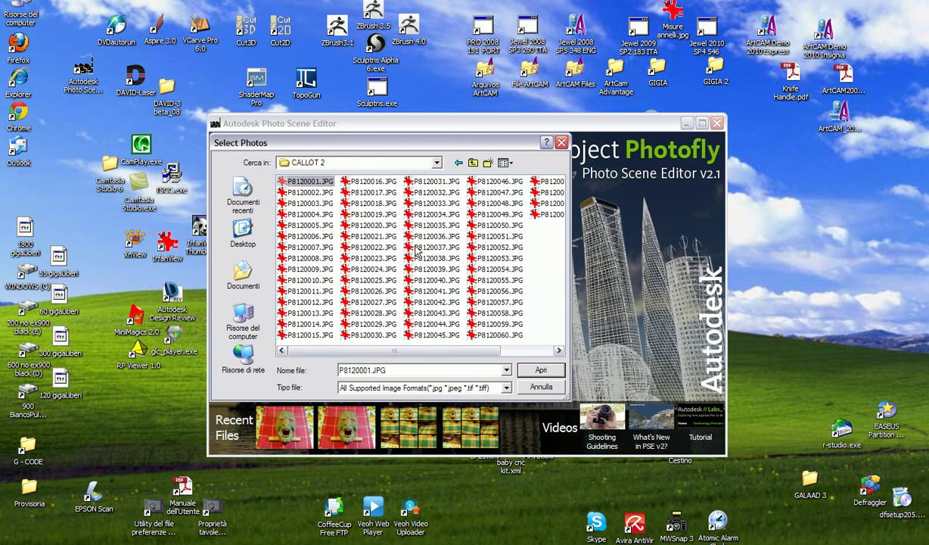
shift+click(556, 218)
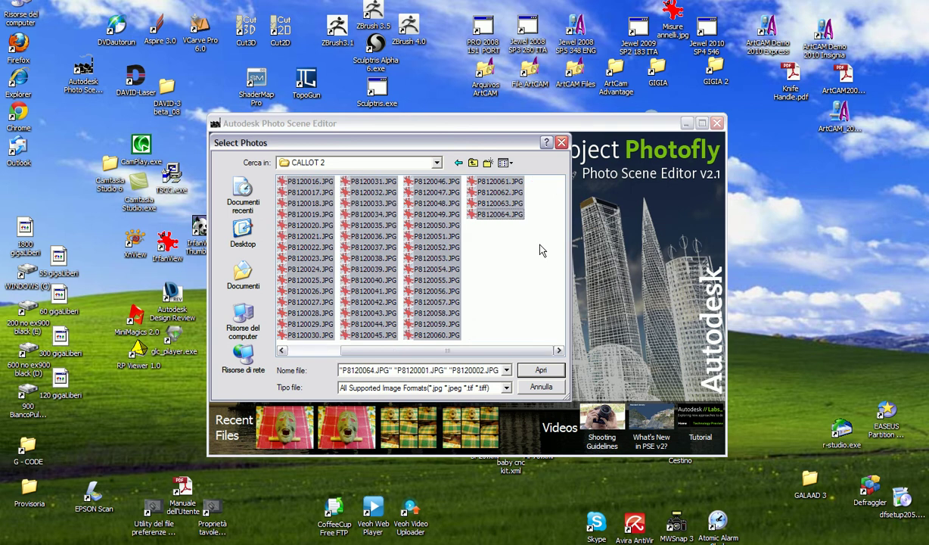
click(539, 369)
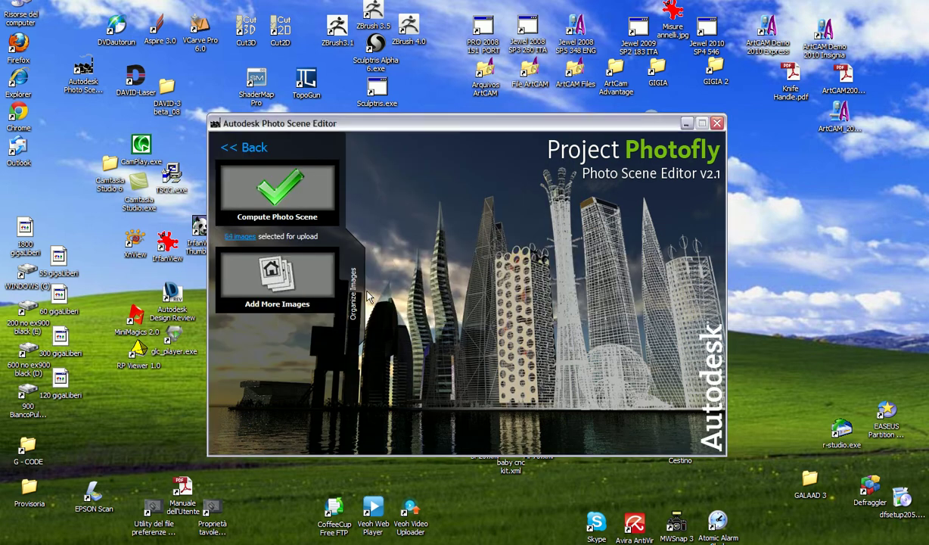
Compute the scene under the name CALLOT_2 with e-mail notification when finished.
click(295, 198)
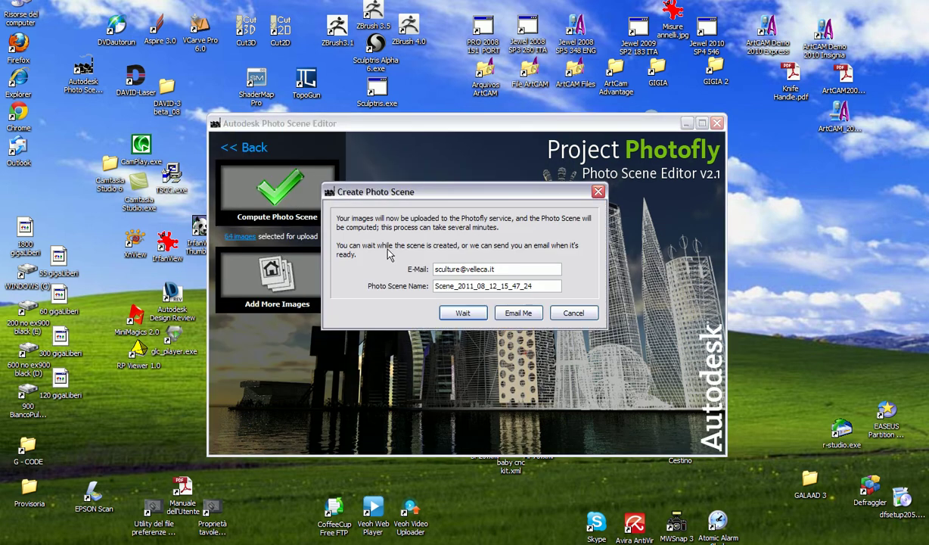
key(Tab)
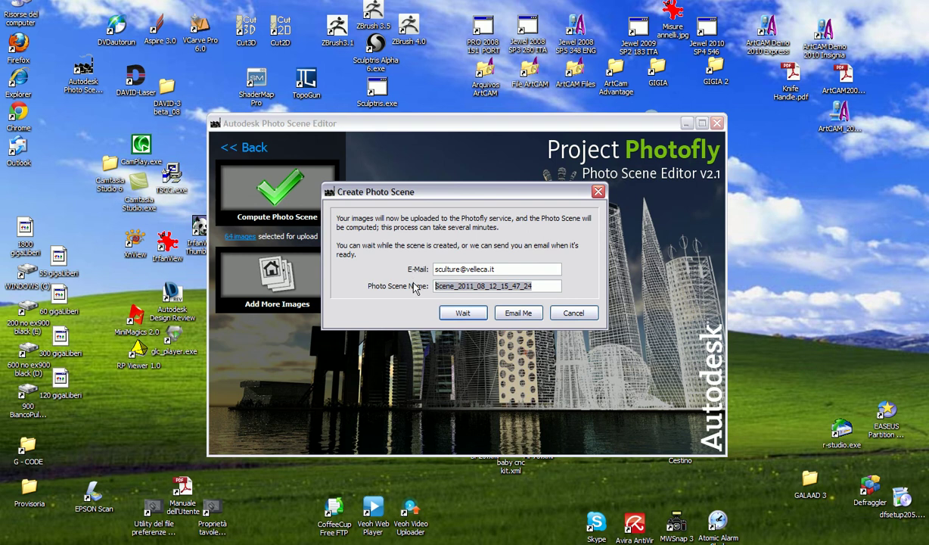
text(CALLOT_2)
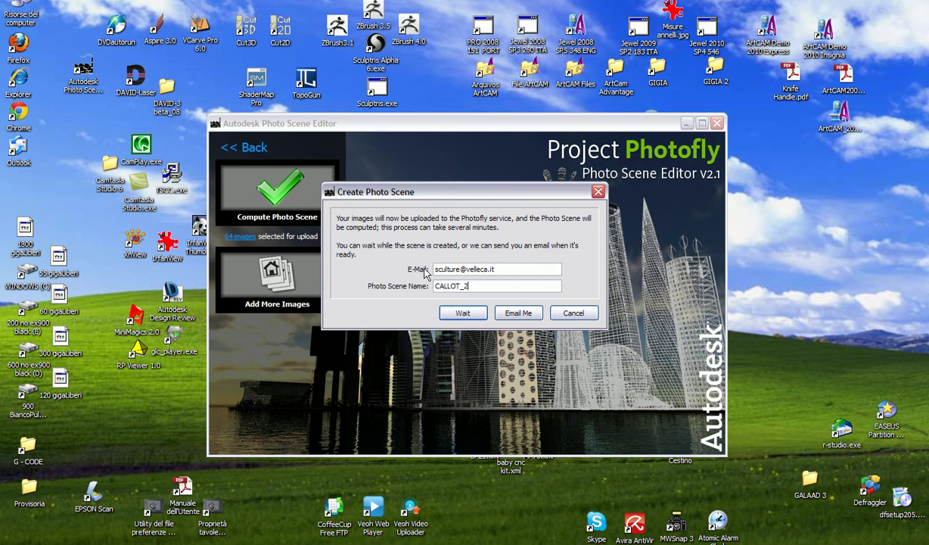
click(514, 314)
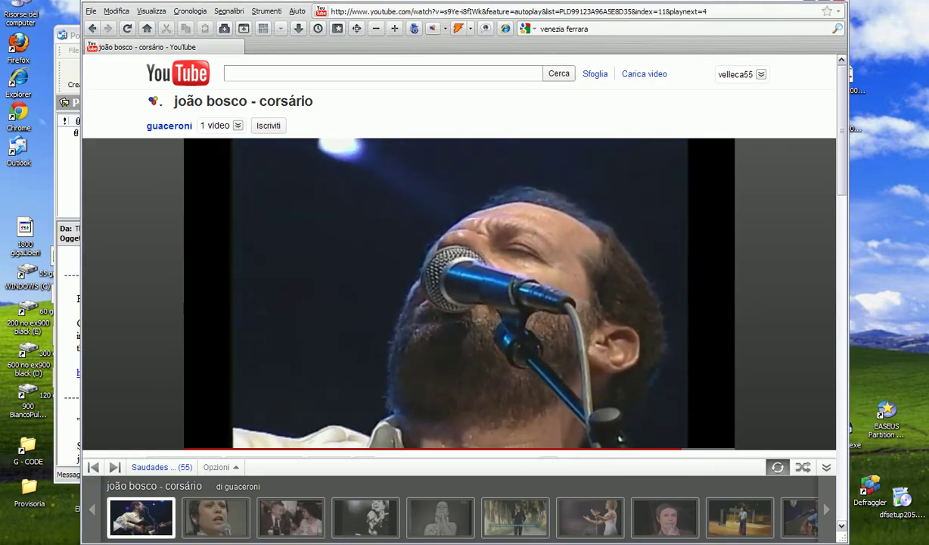
Open the Project Photofly completion e-mail in Outlook Express and follow its CALLOT_2 link.
click(65, 101)
click(263, 211)
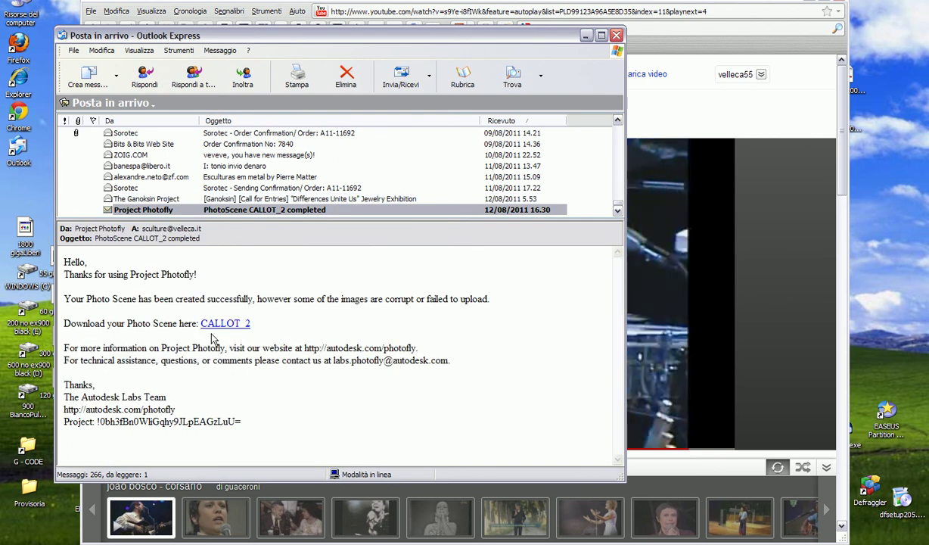
click(224, 324)
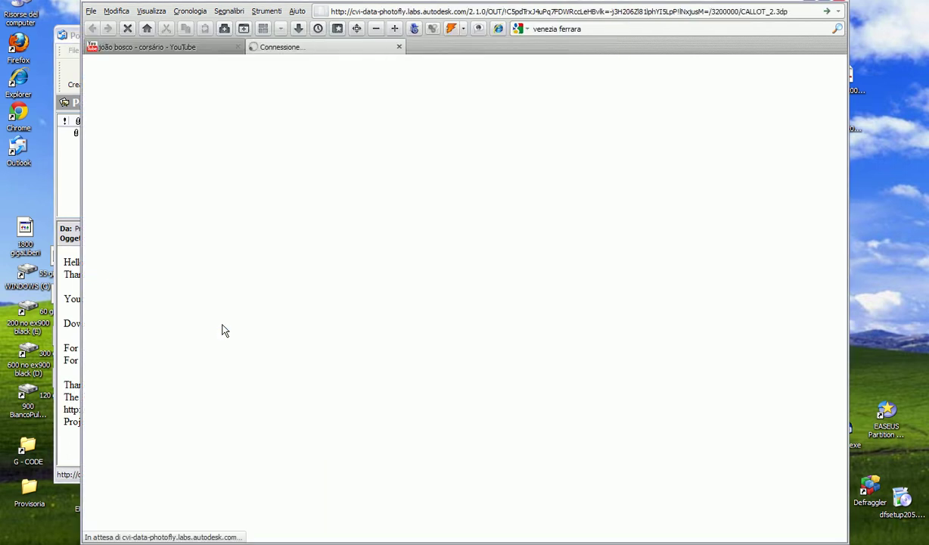
Save CALLOT_2.3dp into the CALLOT 2 folder, then return to YouTube and minimize the mail window.
click(369, 294)
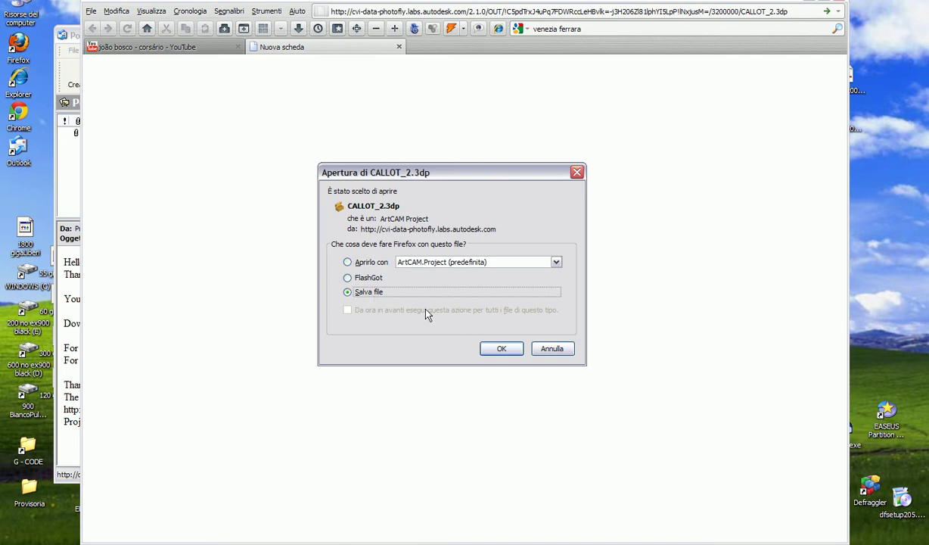
click(501, 348)
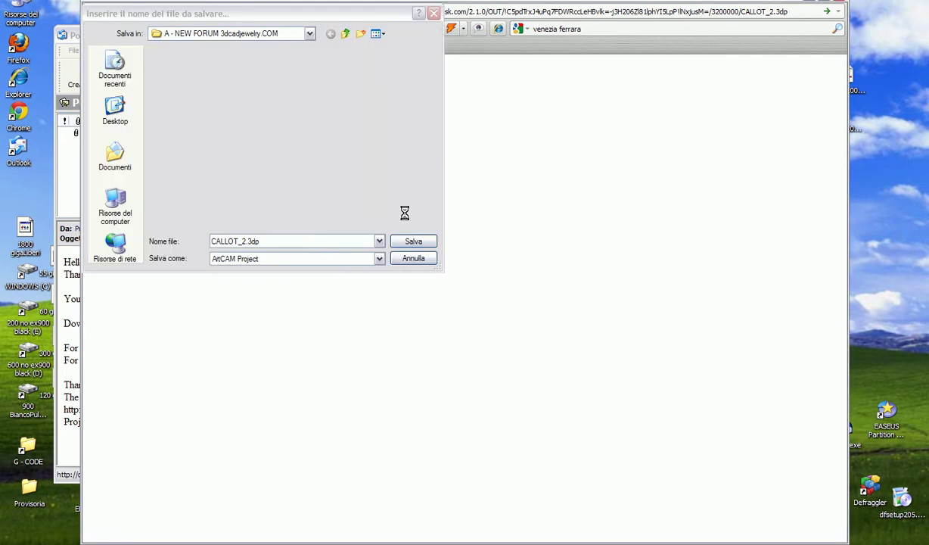
click(346, 35)
click(348, 34)
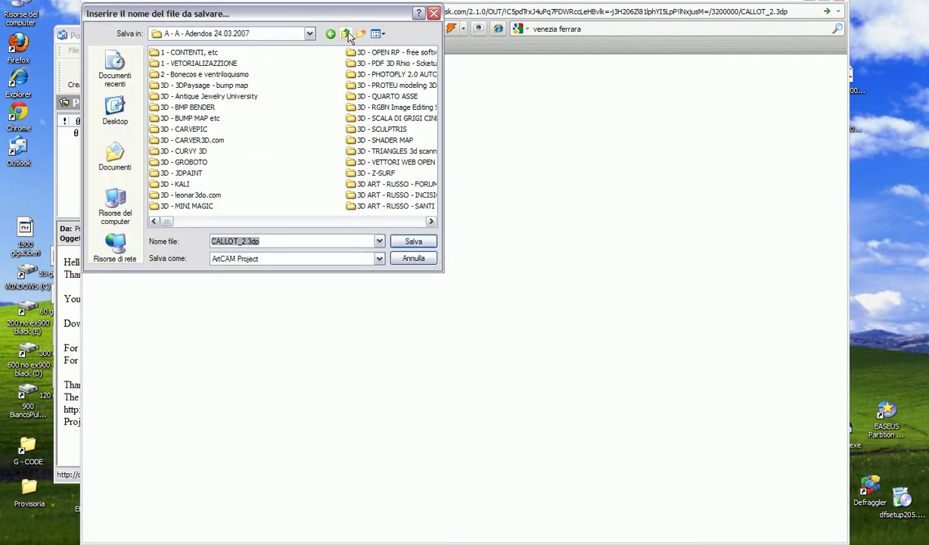
double_click(398, 79)
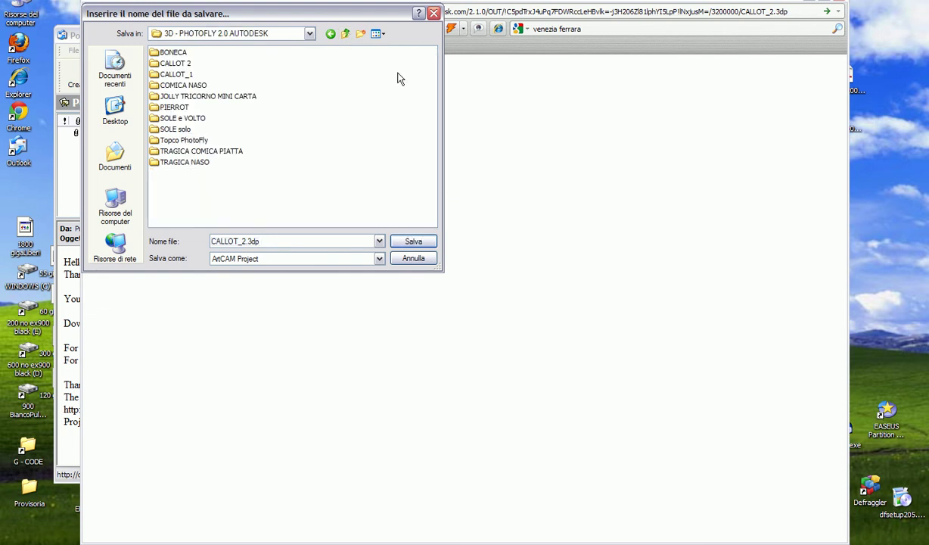
double_click(177, 66)
click(409, 242)
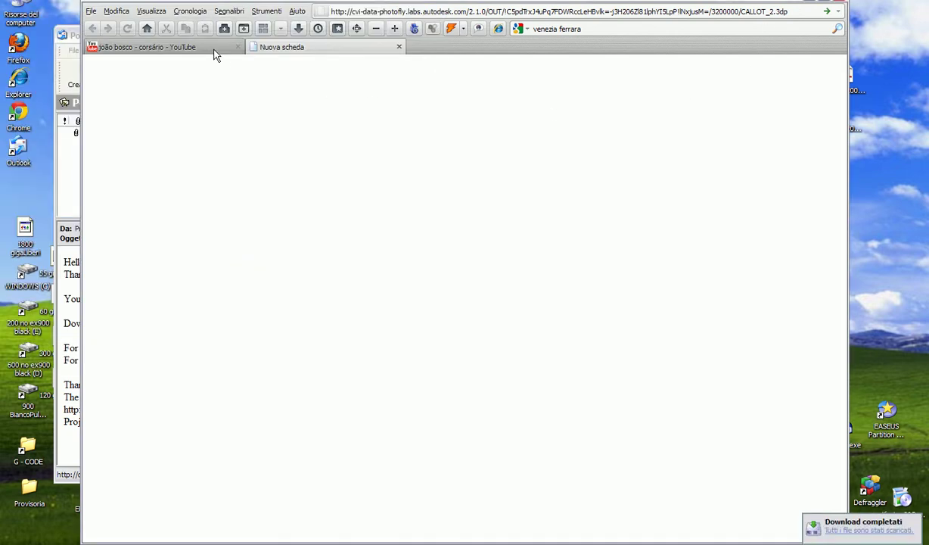
click(214, 48)
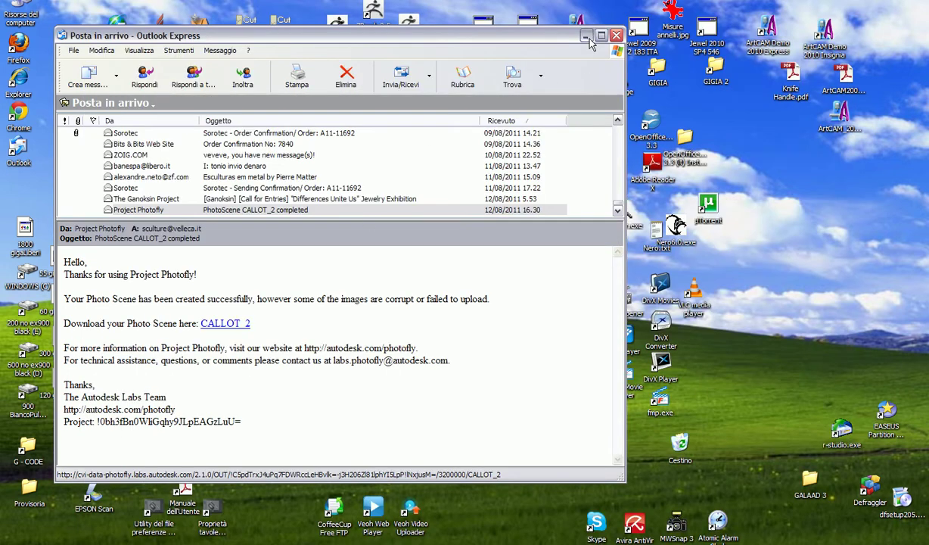
click(587, 37)
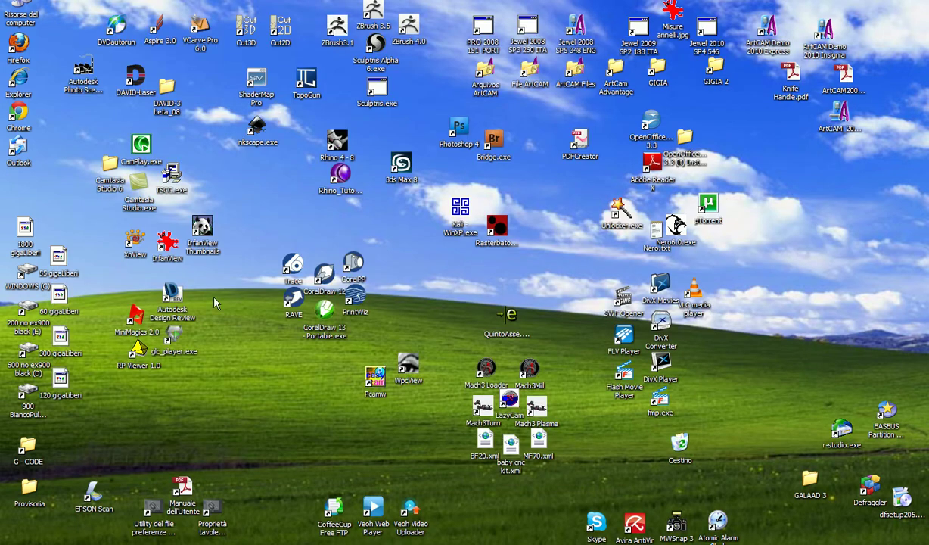
Launch Photo Scene Editor and open CALLOT_2.3dp, dismissing the draft mesh notice.
click(81, 75)
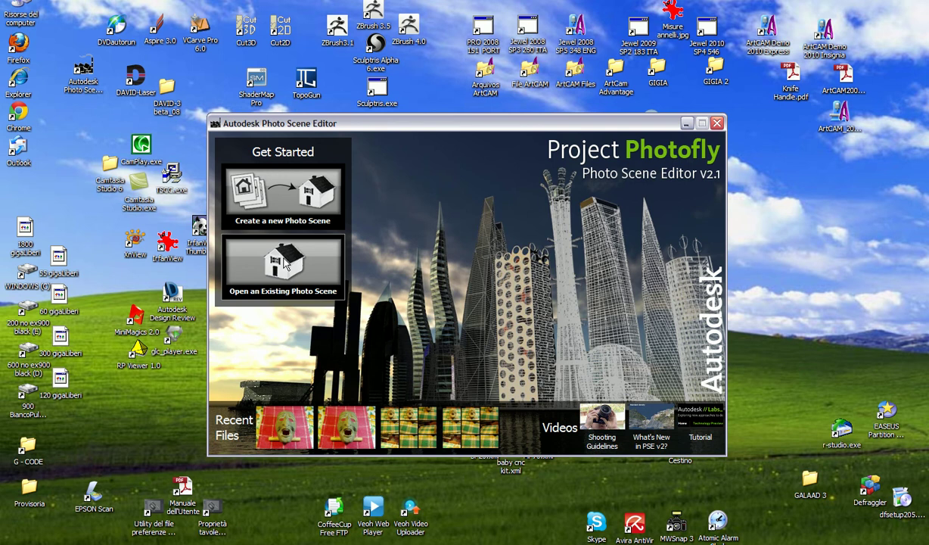
click(299, 279)
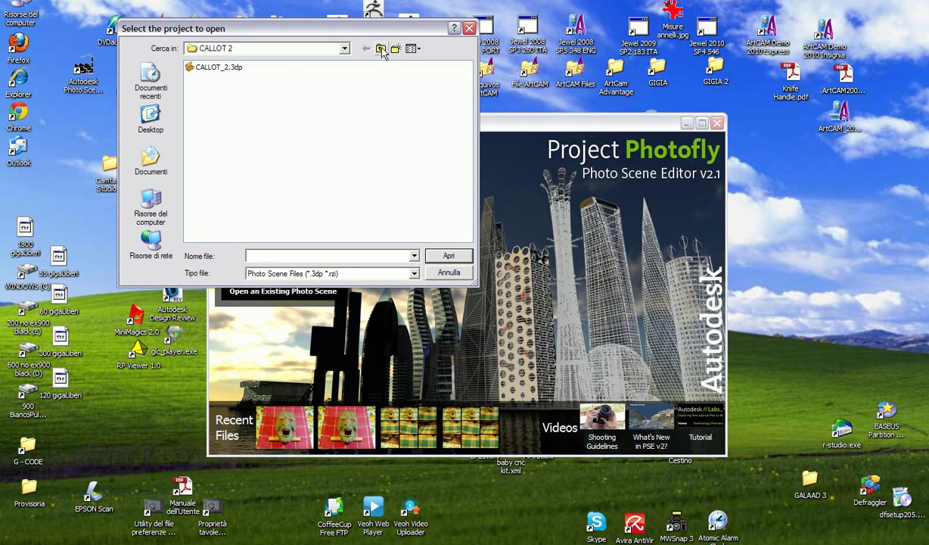
click(218, 68)
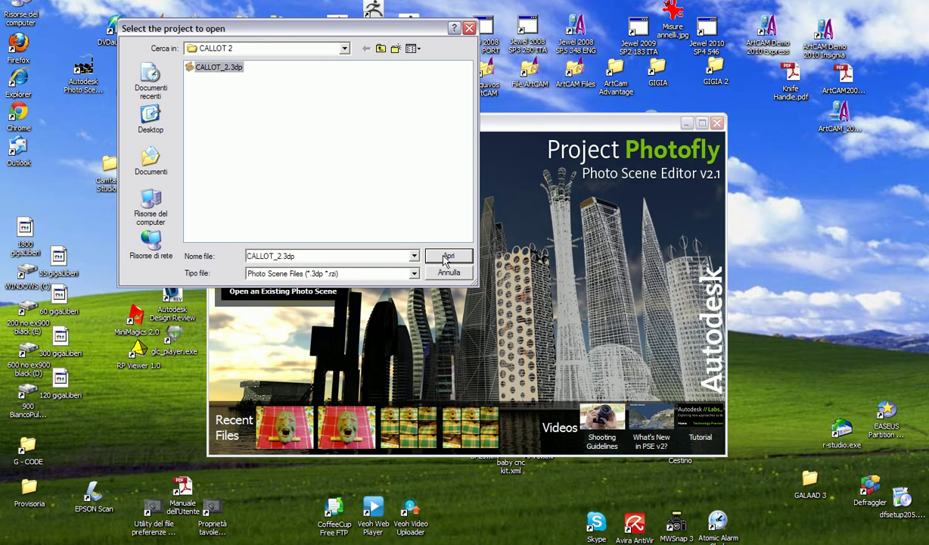
click(446, 257)
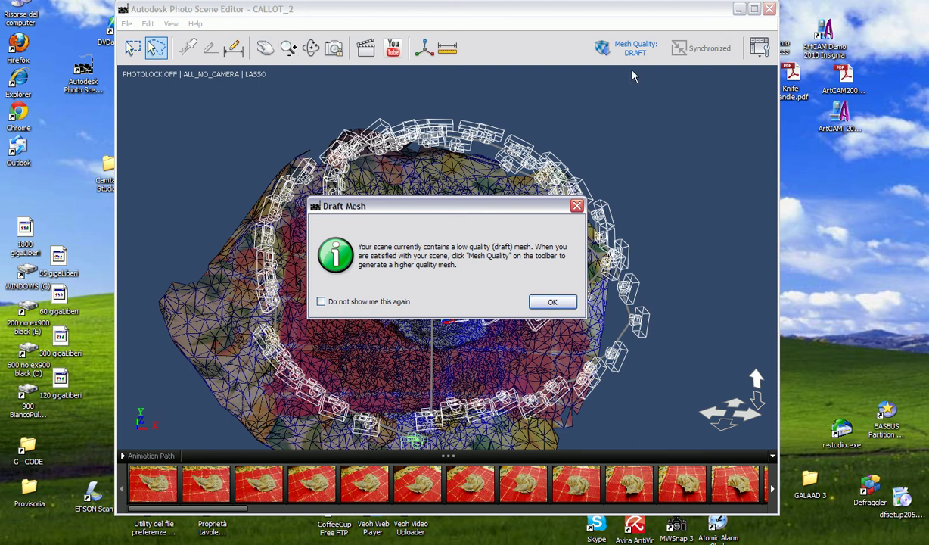
click(542, 301)
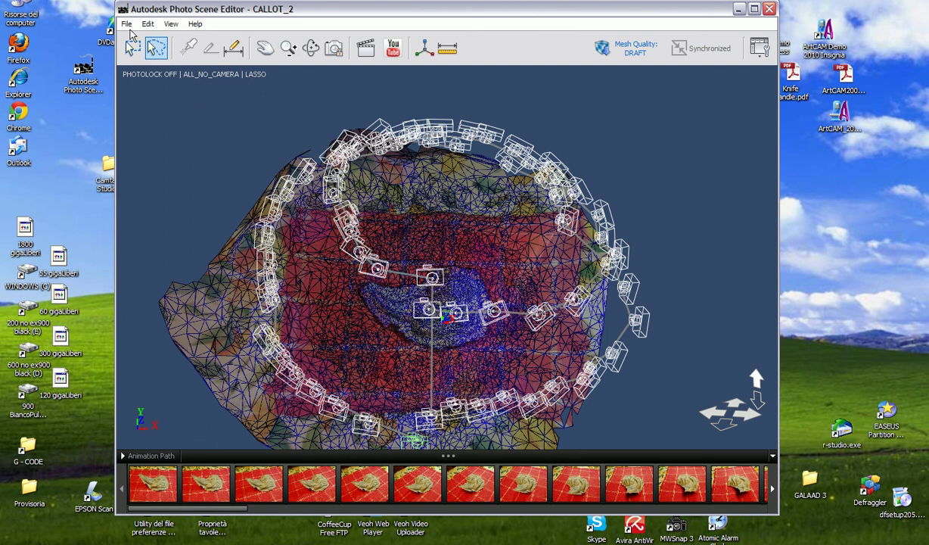
Export the CALLOT_2 scene in OBJ (obj) format.
click(126, 24)
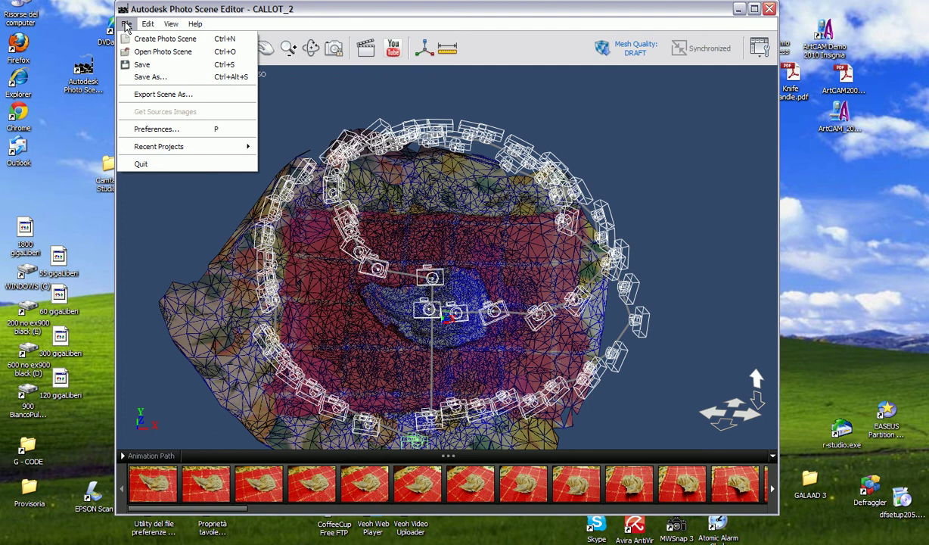
click(151, 97)
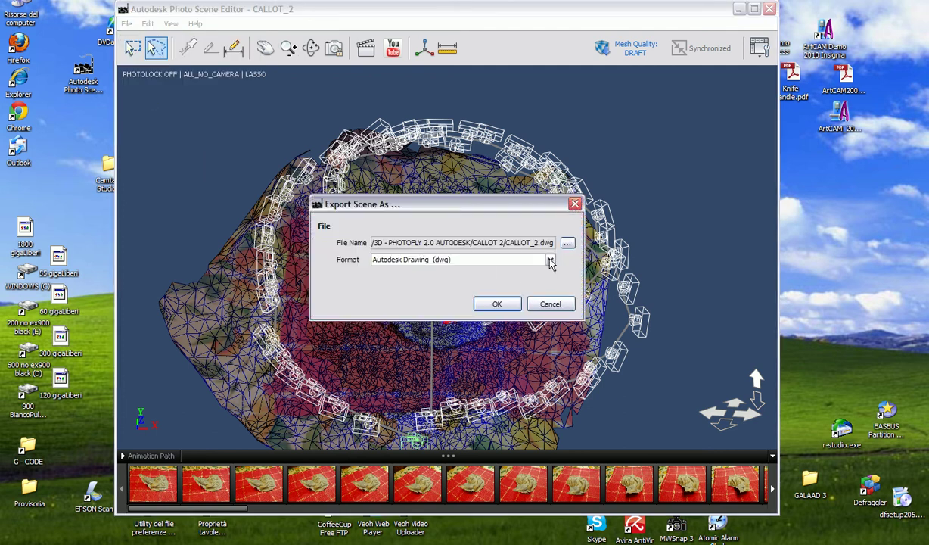
click(550, 261)
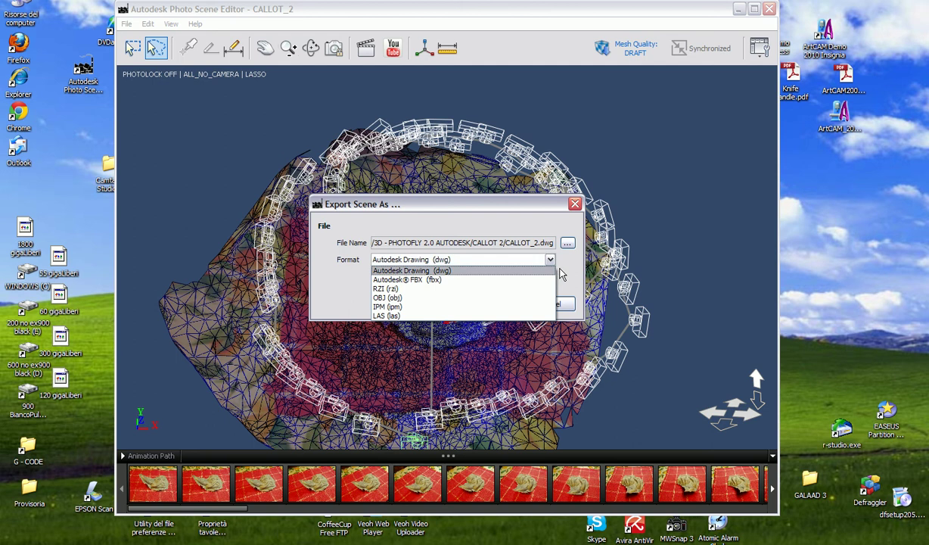
click(426, 300)
click(493, 304)
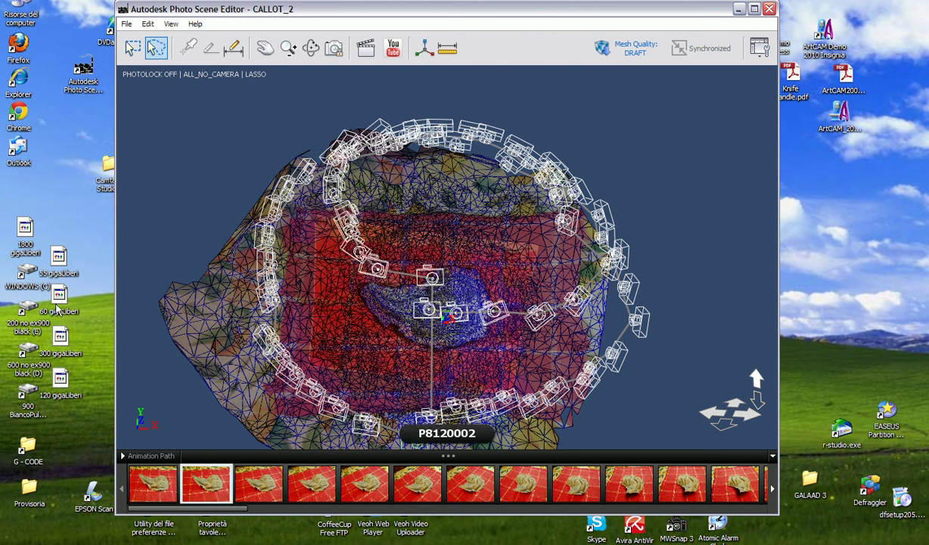
Browse drive E: to the CALLOT 2 folder and select the exported CALLOT_2.obj.
double_click(30, 319)
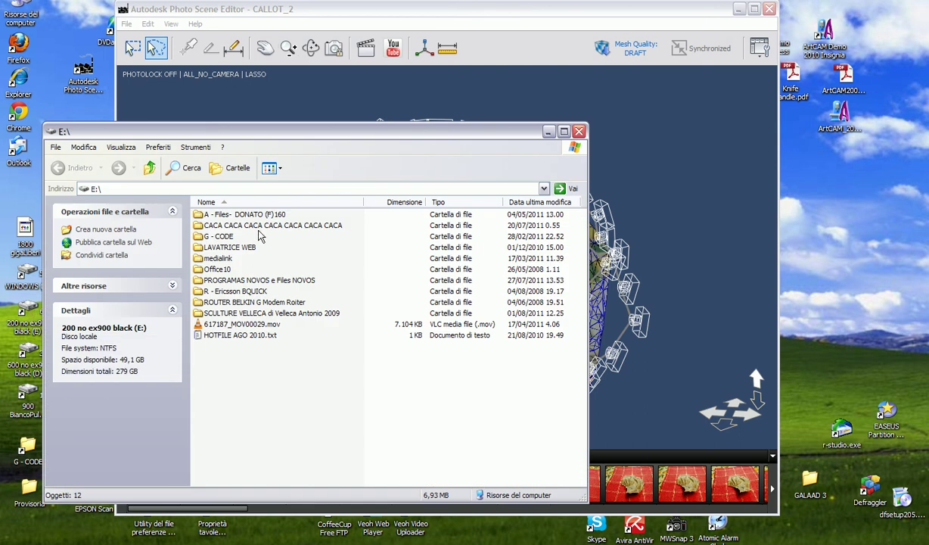
double_click(250, 215)
double_click(250, 216)
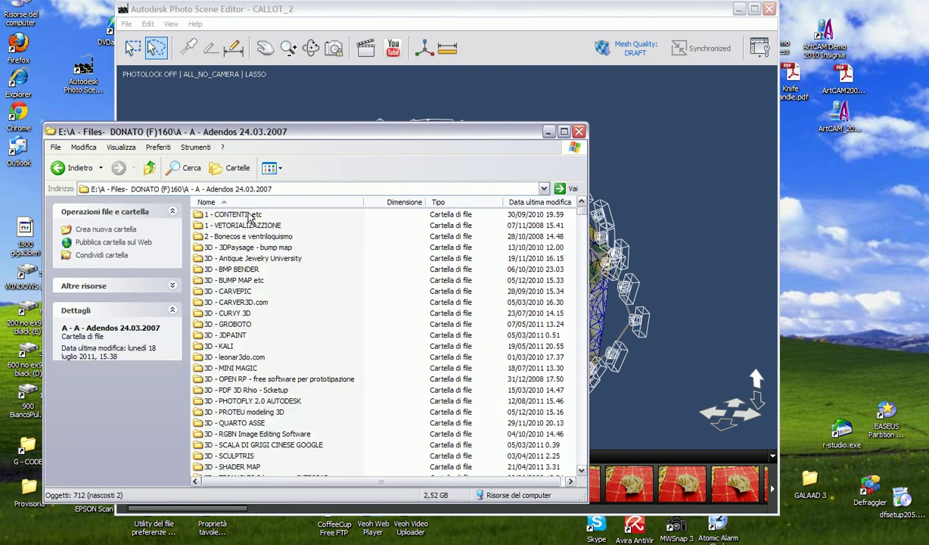
double_click(243, 400)
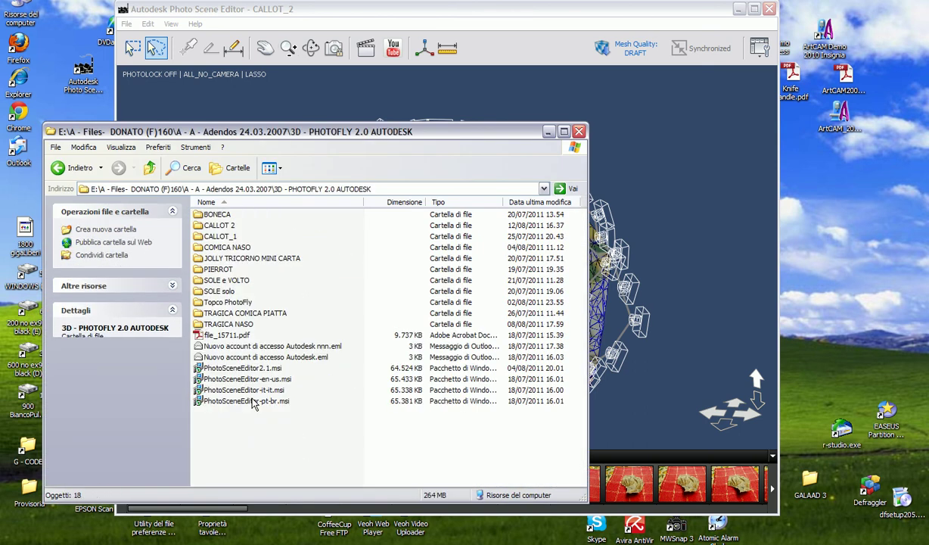
double_click(221, 225)
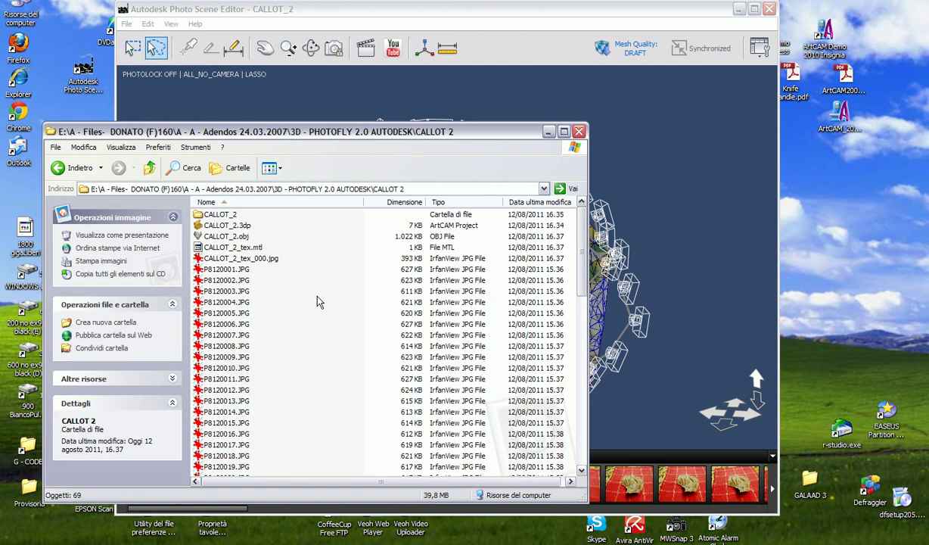
click(225, 236)
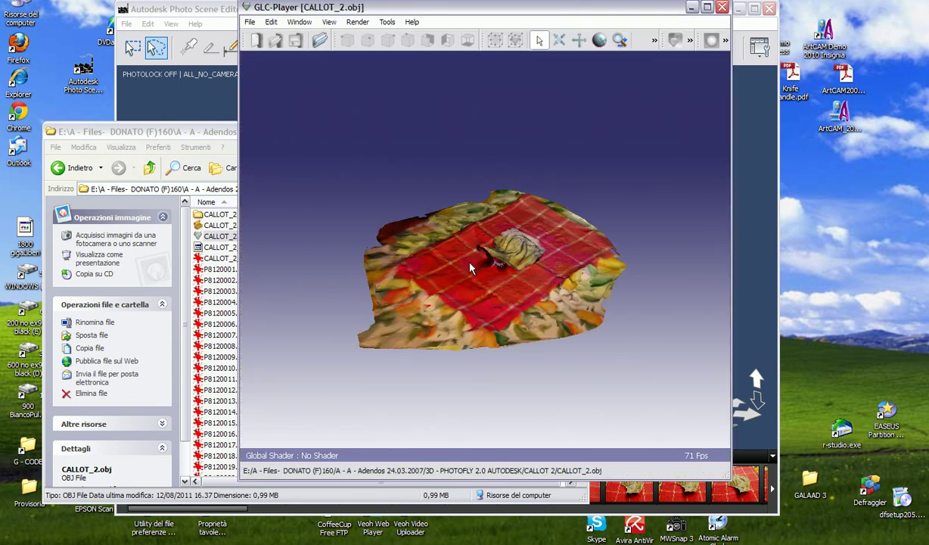
Rotate and zoom the textured CALLOT_2 model to inspect the relief, then close GLC-Player.
mouse_move(484, 265)
mouse_down()
mouse_move(580, 238)
mouse_move(560, 261)
mouse_move(530, 268)
mouse_up()
scroll(537, 266, up, 3)
scroll(539, 266, up, 3)
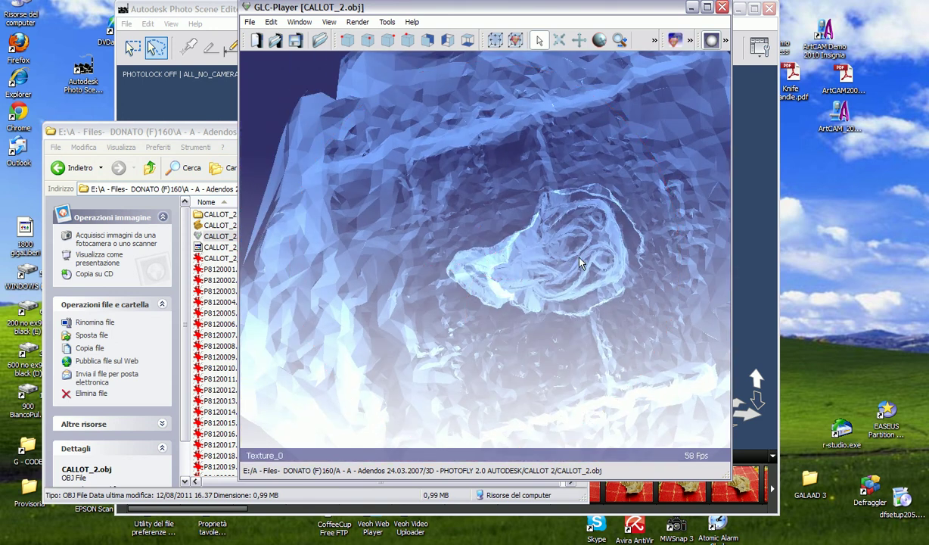
click(352, 146)
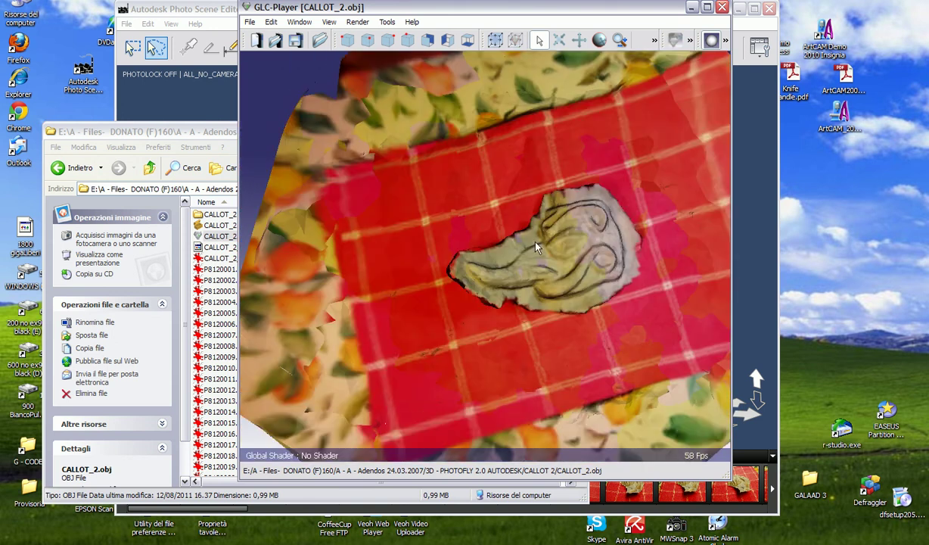
mouse_move(536, 246)
mouse_down()
mouse_move(424, 277)
mouse_move(598, 309)
mouse_move(565, 203)
mouse_move(508, 269)
mouse_move(408, 213)
mouse_move(464, 298)
mouse_move(549, 156)
mouse_move(445, 305)
mouse_move(514, 218)
mouse_move(532, 305)
mouse_move(460, 332)
mouse_move(492, 323)
mouse_move(477, 325)
mouse_move(517, 272)
mouse_up()
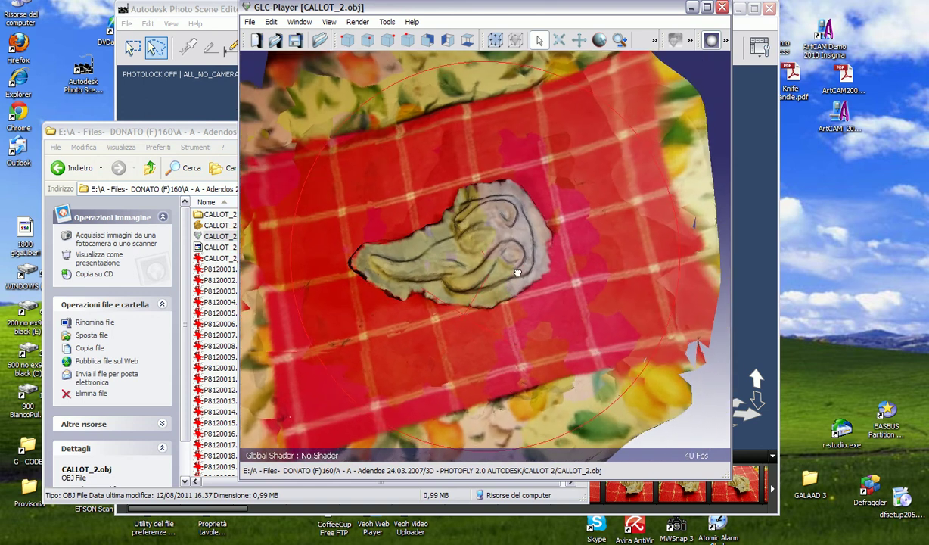
click(691, 7)
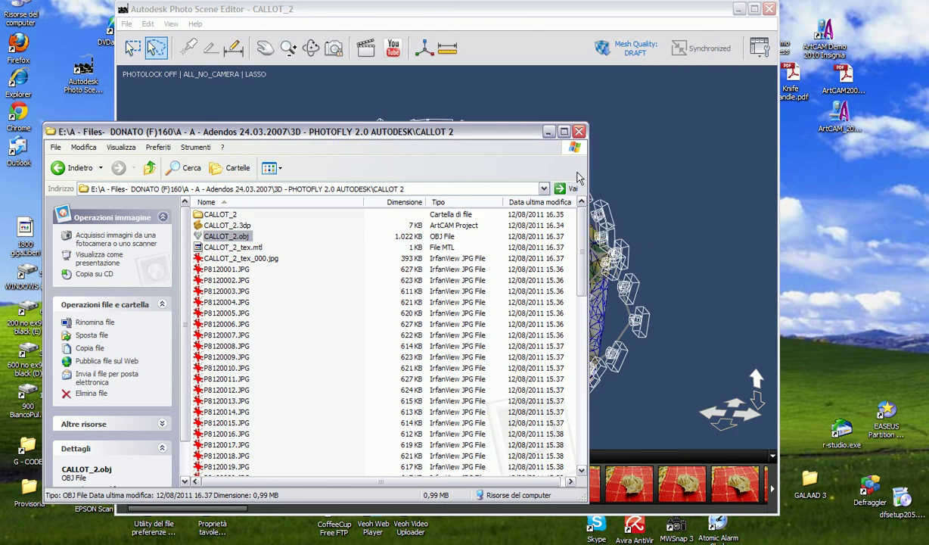
Minimize the file browser and lasso-select the mesh area around the clay relief.
click(545, 132)
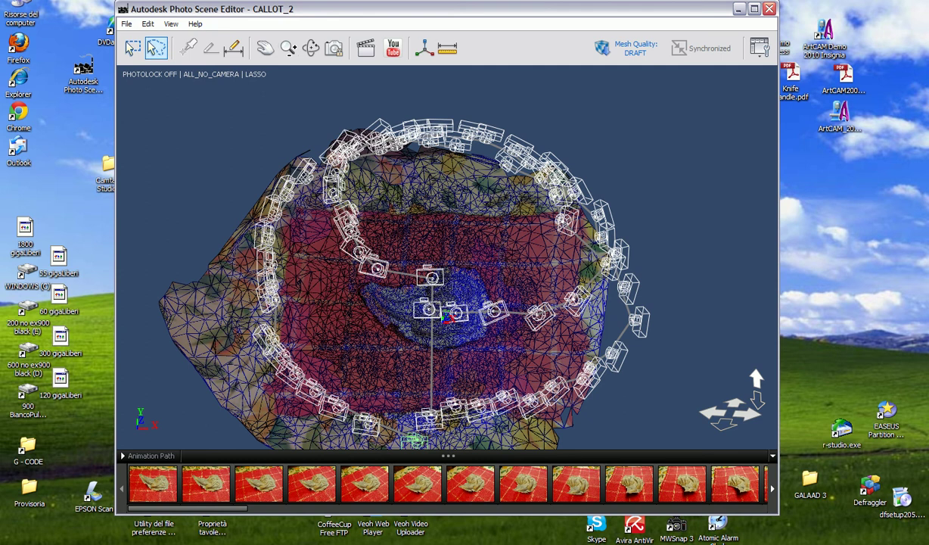
right_click(533, 538)
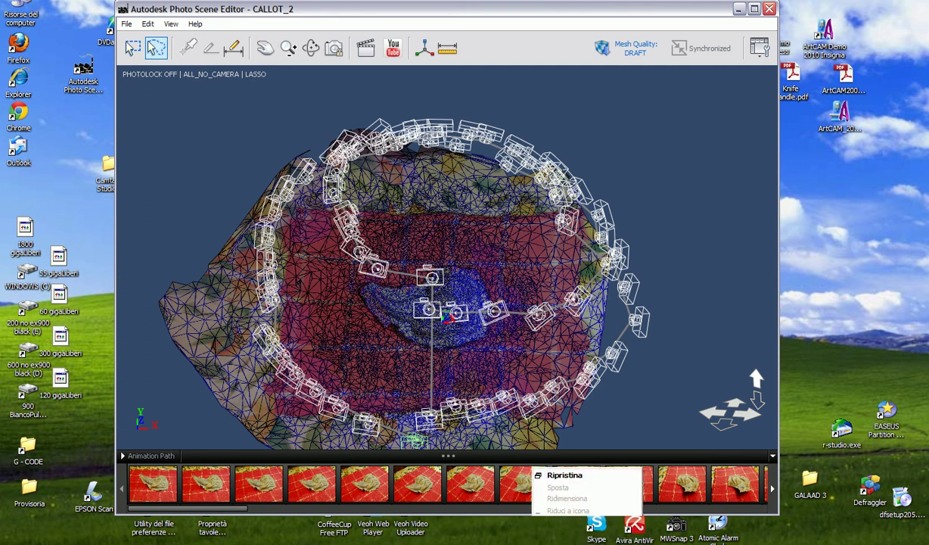
click(245, 514)
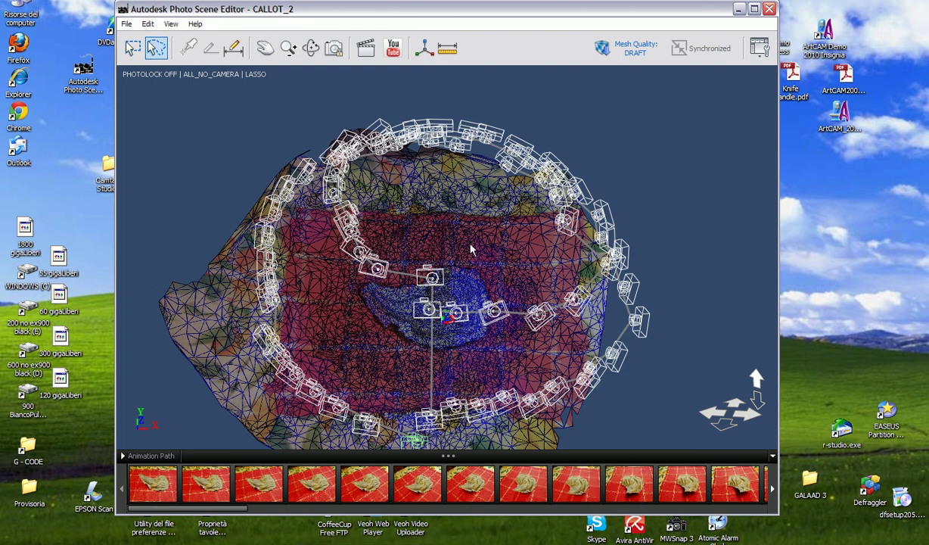
mouse_move(346, 272)
mouse_down()
mouse_move(405, 257)
mouse_move(498, 253)
mouse_move(510, 275)
mouse_move(510, 363)
mouse_move(458, 369)
mouse_move(384, 357)
mouse_move(355, 326)
mouse_move(345, 275)
mouse_up()
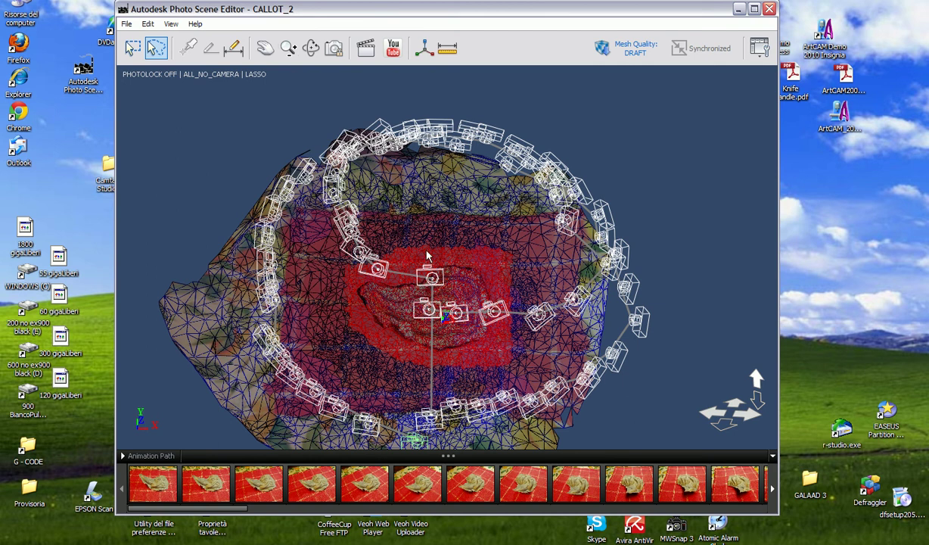
Refine the selected region at Maximum mesh quality as CALLOT_2_ALTA, with e-mail notification.
click(621, 48)
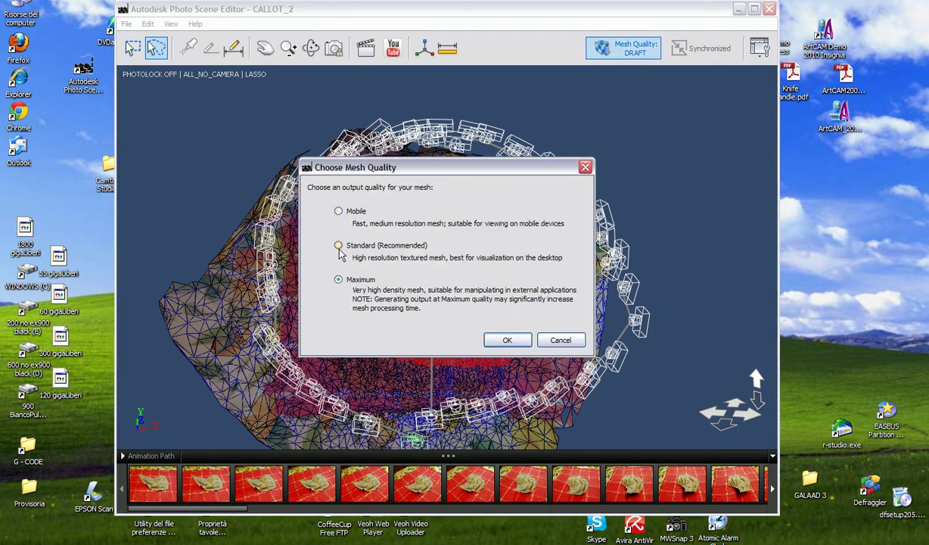
click(486, 340)
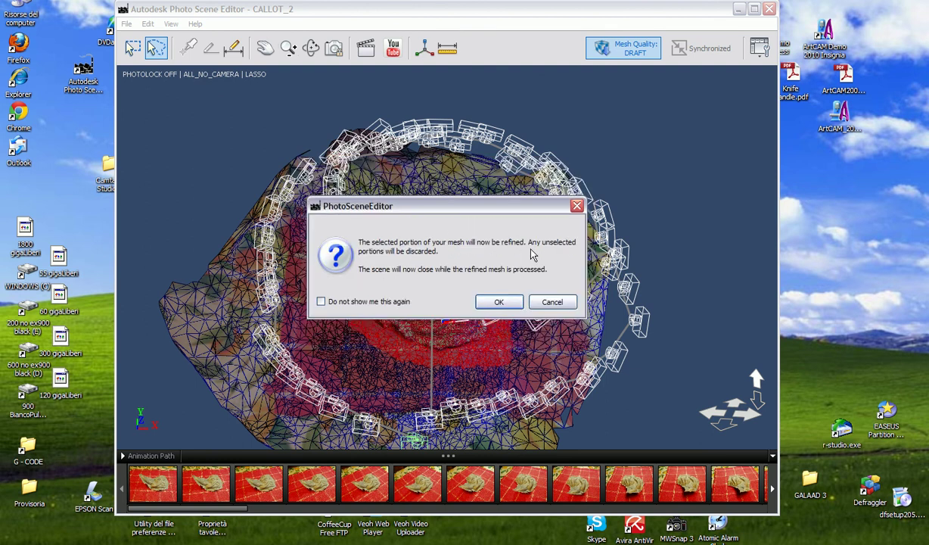
click(488, 301)
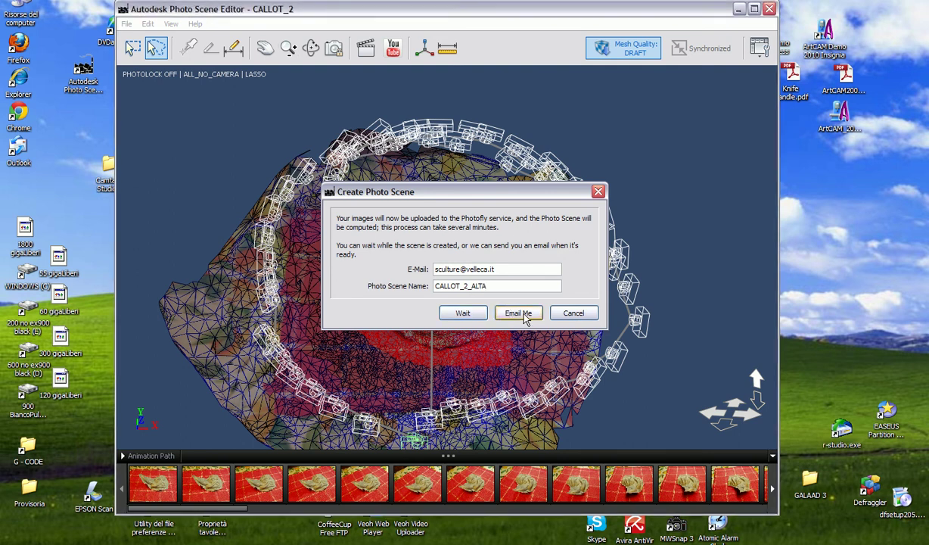
click(518, 312)
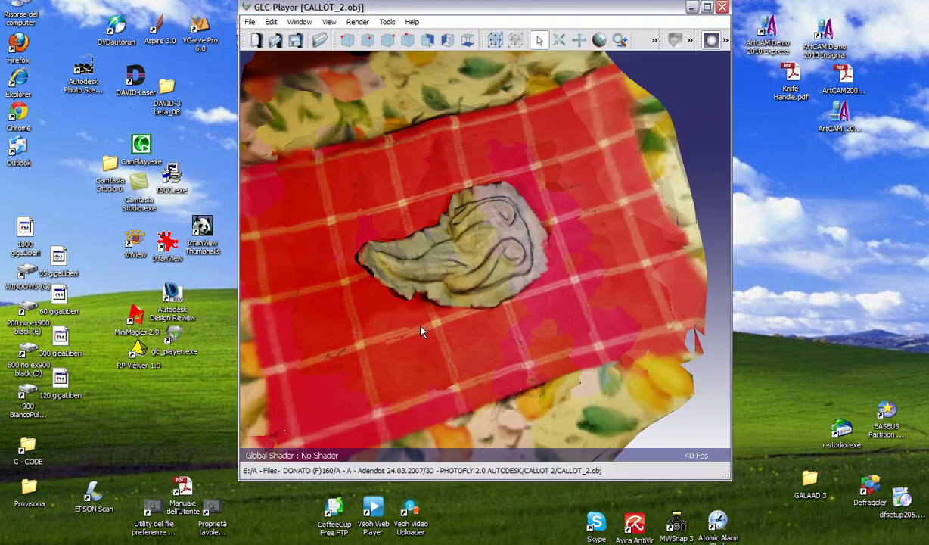
Maximize GLC-Player and orbit CALLOT_2.obj to view its other sides.
click(459, 325)
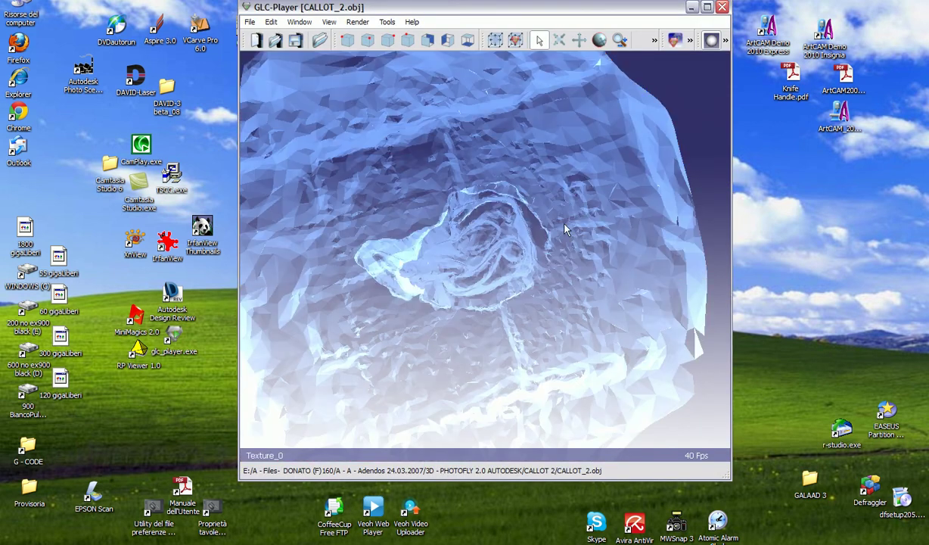
click(667, 96)
scroll(490, 273, up, 3)
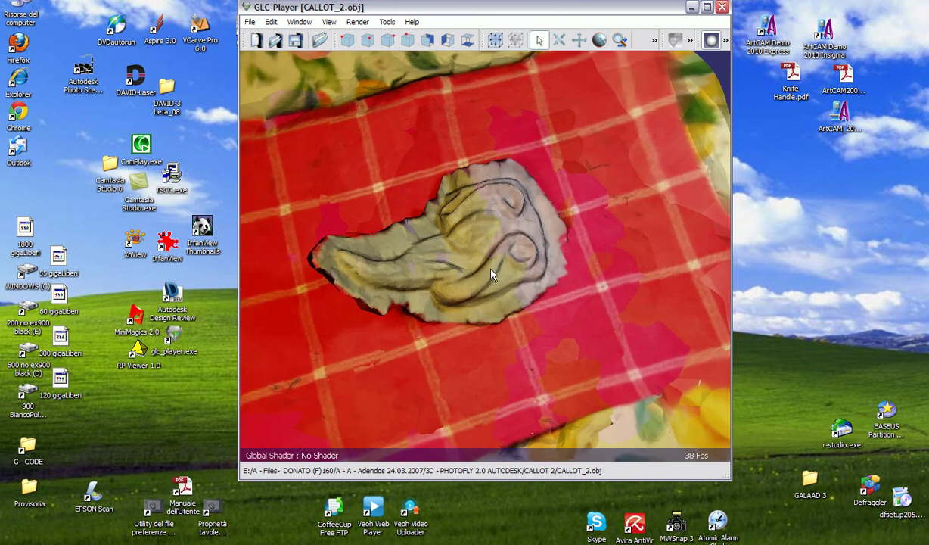
scroll(491, 274, up, 3)
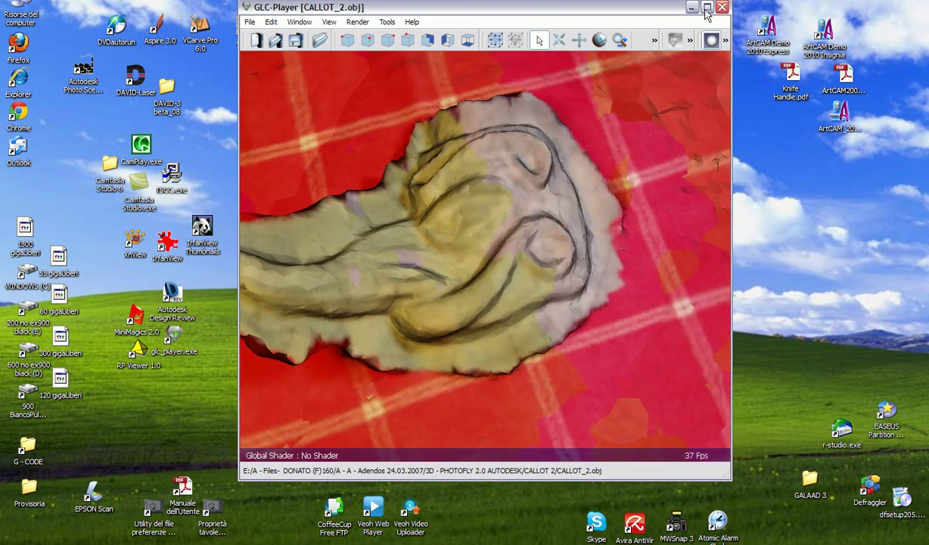
click(706, 7)
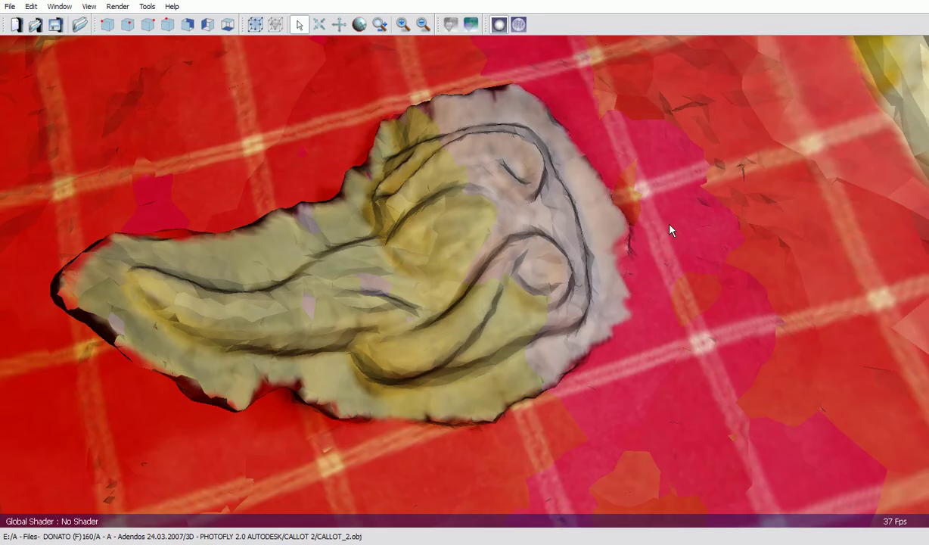
mouse_move(655, 234)
mouse_down()
mouse_move(724, 221)
mouse_move(584, 258)
mouse_move(446, 342)
mouse_move(446, 356)
mouse_move(638, 278)
mouse_move(700, 275)
mouse_move(705, 266)
mouse_move(564, 276)
mouse_up()
mouse_move(614, 244)
mouse_down()
mouse_move(647, 203)
mouse_move(643, 186)
mouse_move(524, 186)
mouse_move(696, 304)
mouse_move(632, 348)
mouse_up()
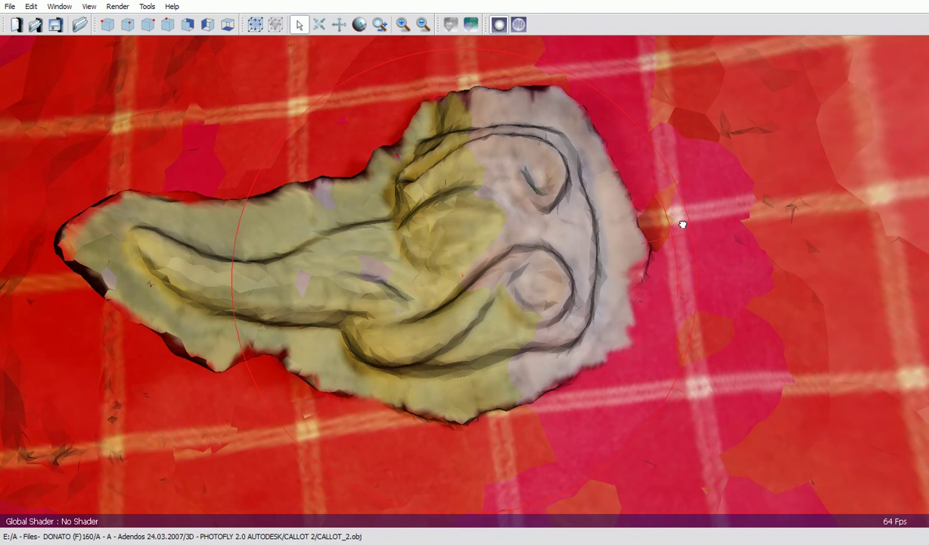
drag(679, 219, 704, 183)
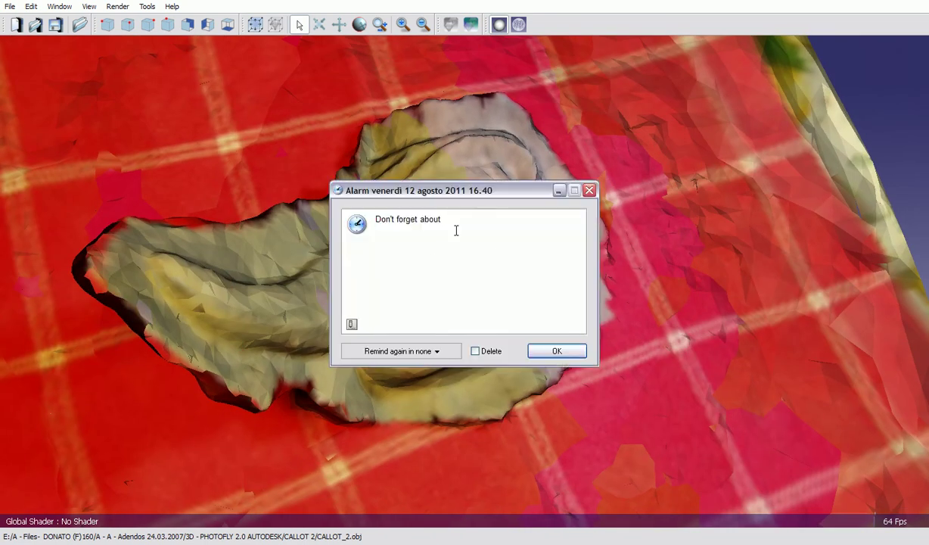
Tick Delete on the reminder alarm pop-up and confirm with Sì.
click(475, 351)
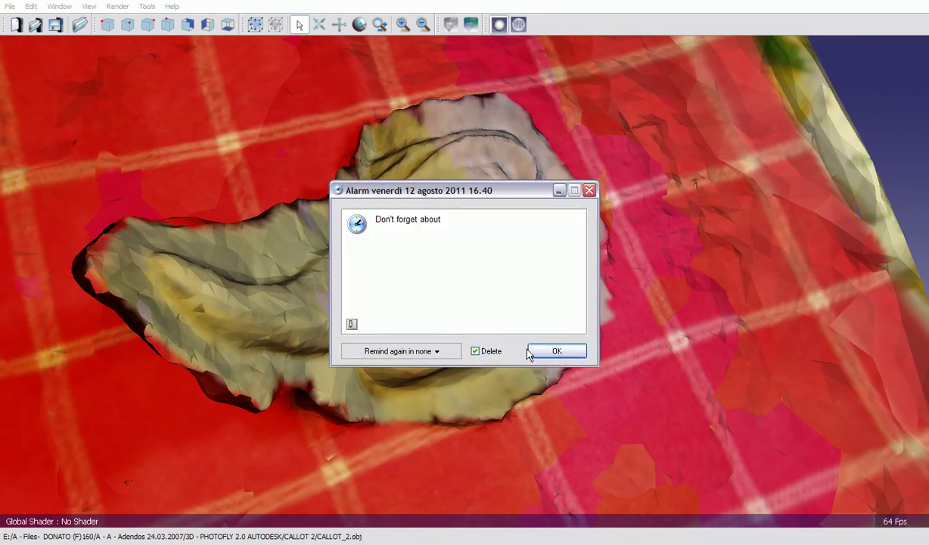
click(532, 351)
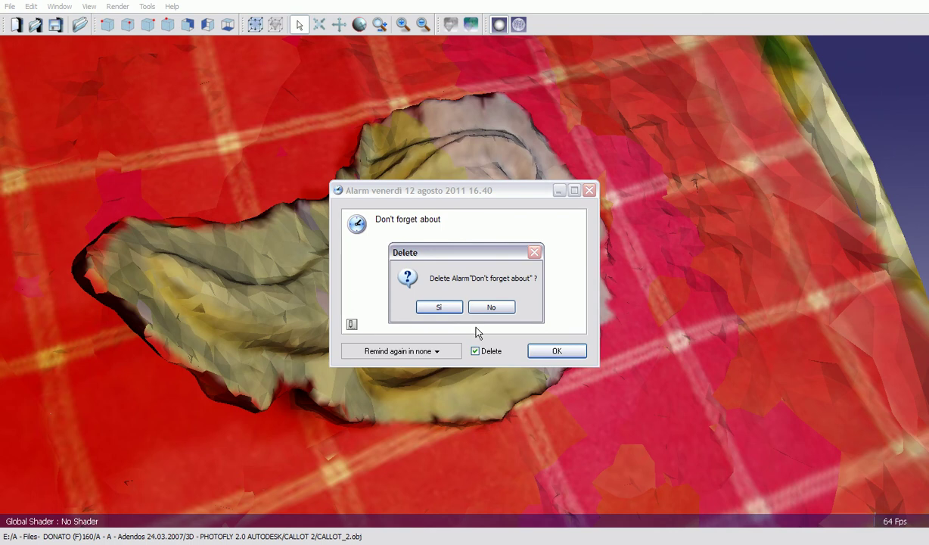
click(440, 307)
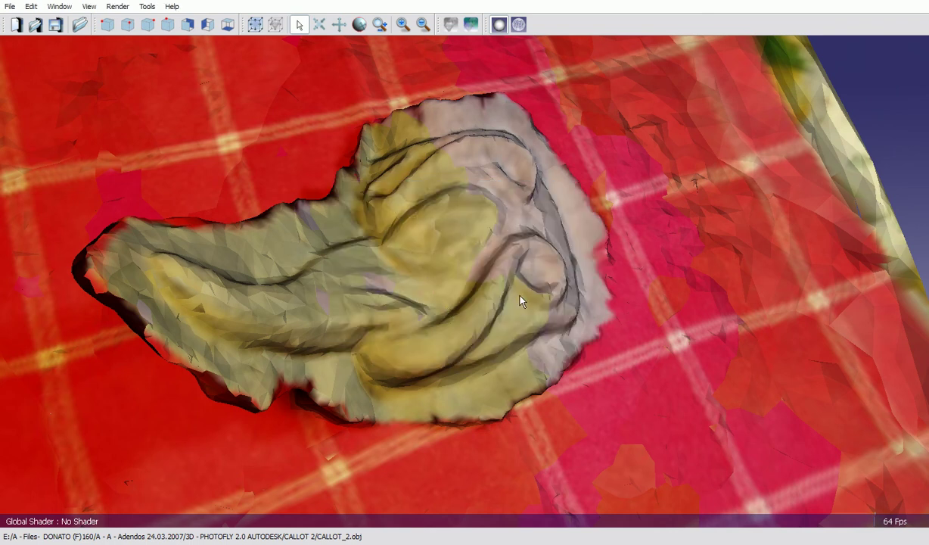
Orbit the model to tilted side views to inspect the relief depth.
mouse_move(657, 241)
mouse_down()
mouse_move(599, 269)
mouse_move(488, 288)
mouse_up()
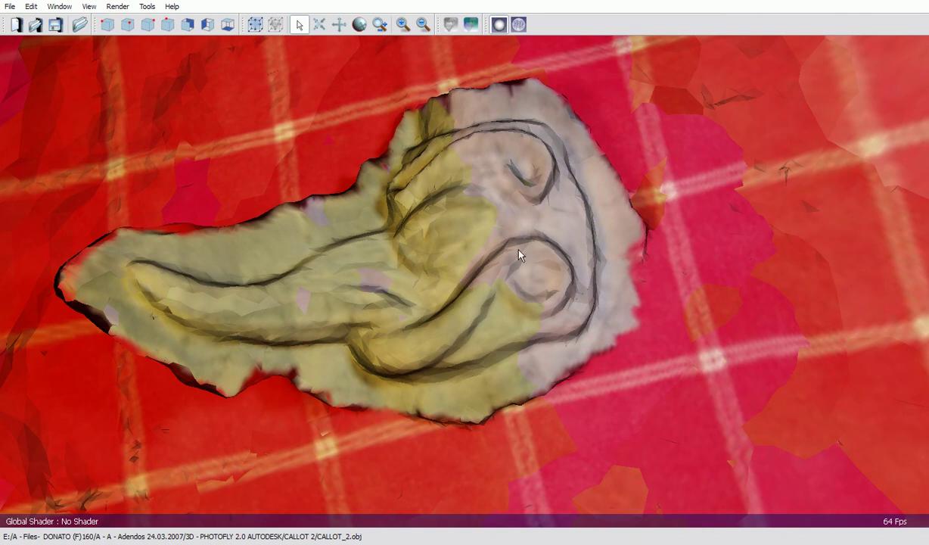
mouse_move(628, 260)
mouse_down()
mouse_move(704, 241)
mouse_move(601, 261)
mouse_move(624, 269)
mouse_move(562, 282)
mouse_up()
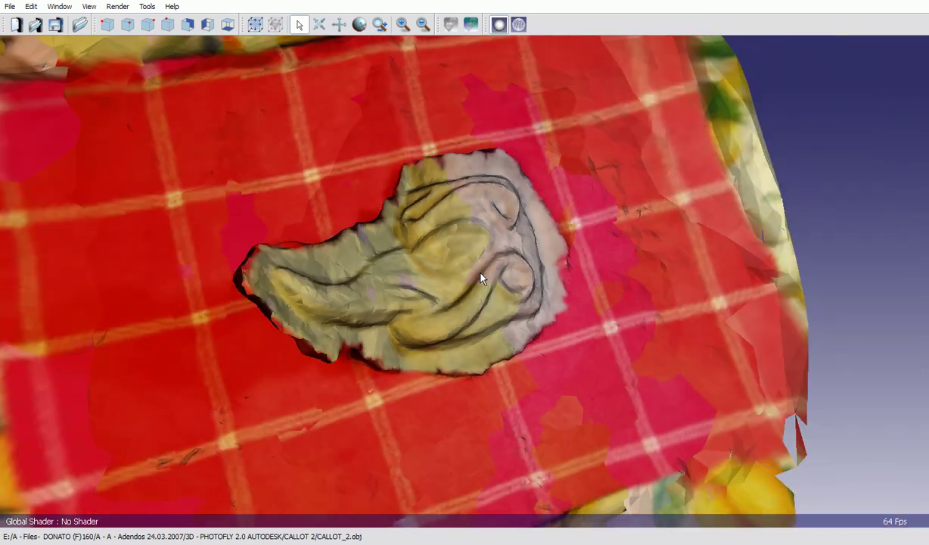
mouse_move(481, 278)
mouse_down()
mouse_move(535, 249)
mouse_move(485, 251)
mouse_move(485, 337)
mouse_move(485, 245)
mouse_move(473, 353)
mouse_move(501, 305)
mouse_move(452, 321)
mouse_move(490, 283)
mouse_move(498, 346)
mouse_move(493, 234)
mouse_move(501, 275)
mouse_move(532, 286)
mouse_up()
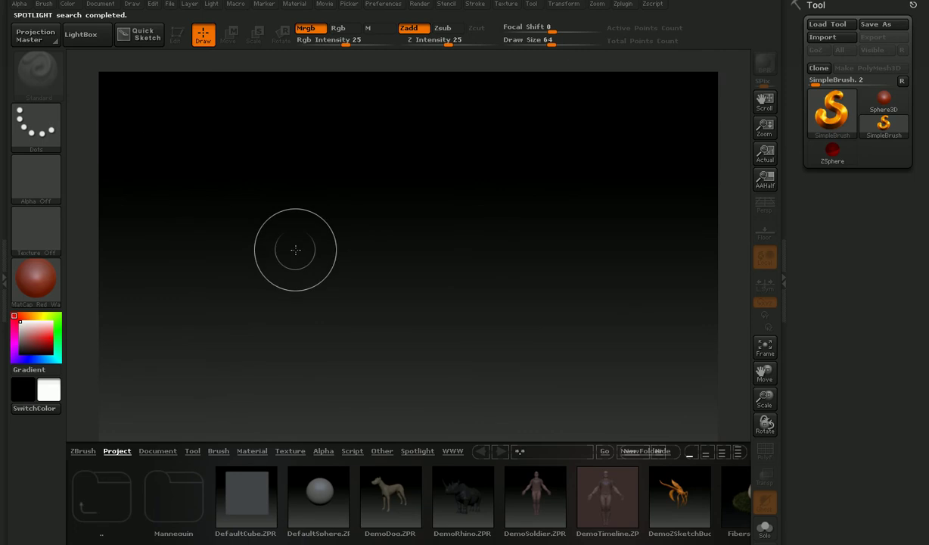
Import CALLOT_2.obj from the E: drive's 3D - PHOTOFLY 2.0 AUTODESK\CALLOT 2 folder as a tool.
key(comma)
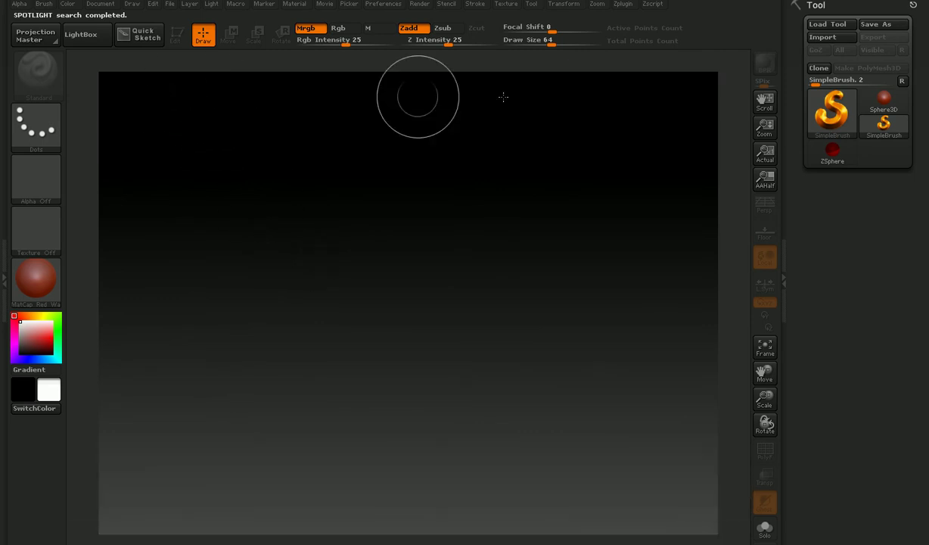
click(823, 37)
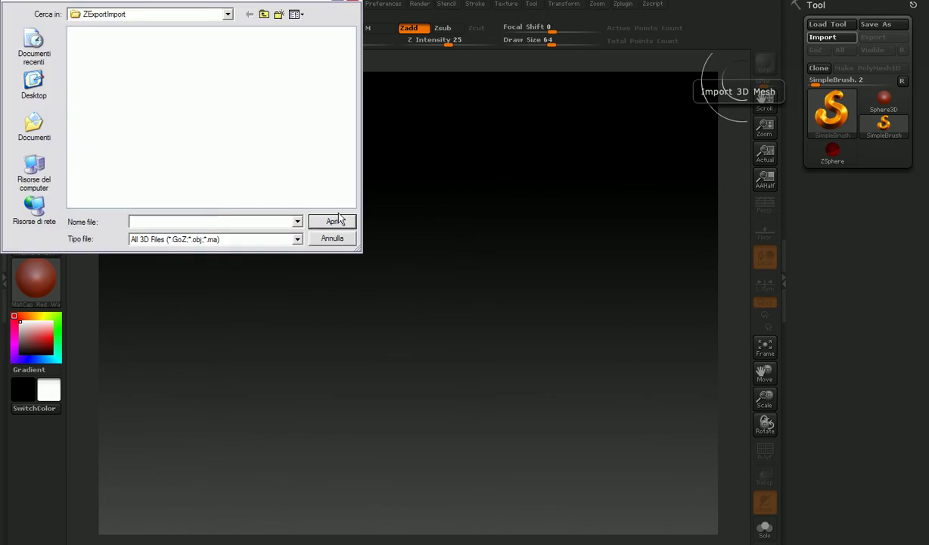
click(226, 14)
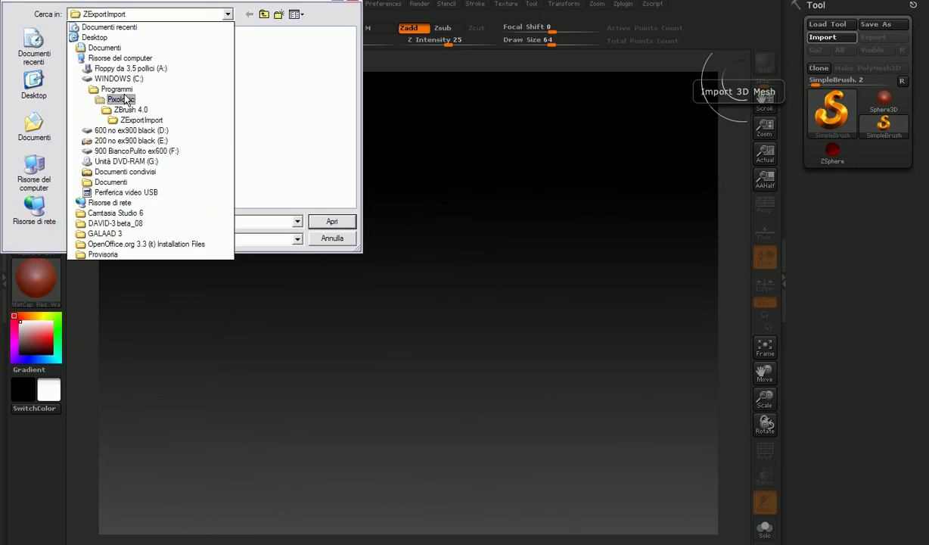
click(120, 141)
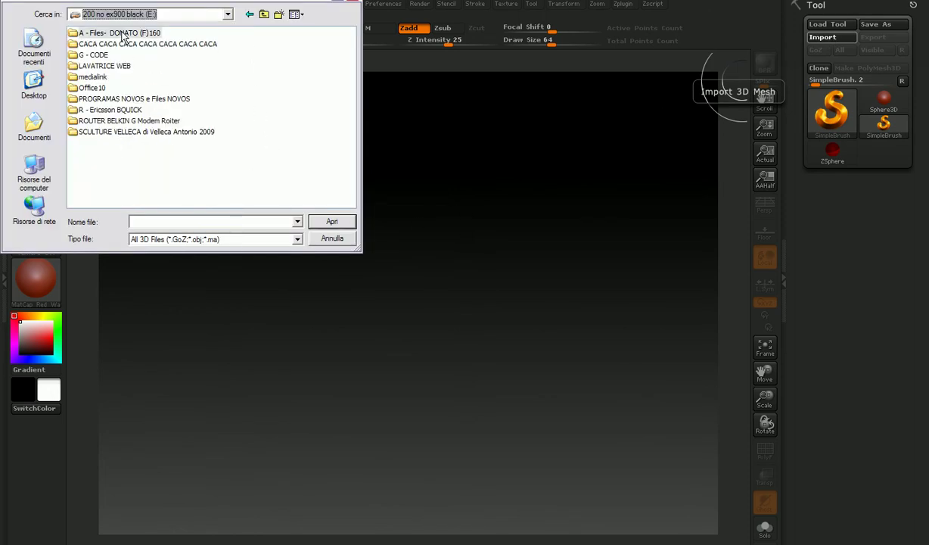
double_click(121, 34)
double_click(123, 34)
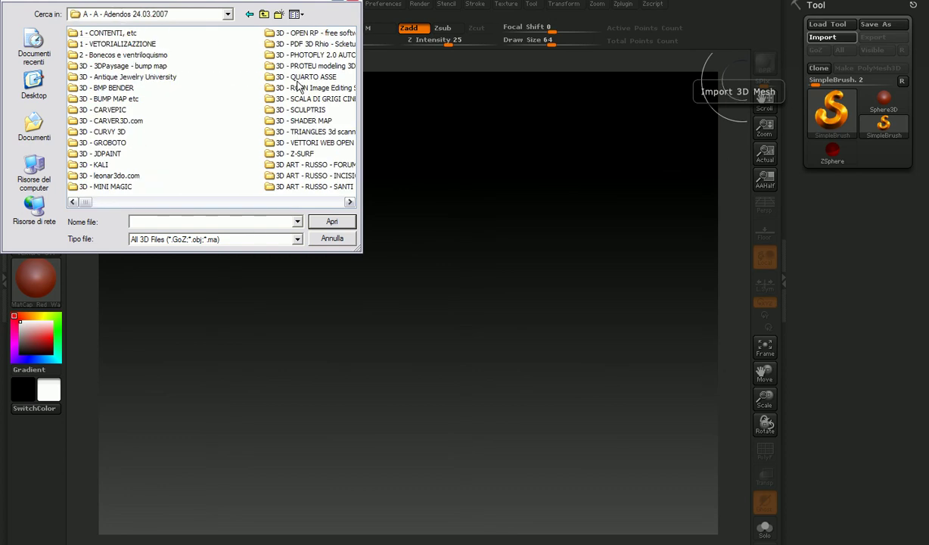
double_click(298, 55)
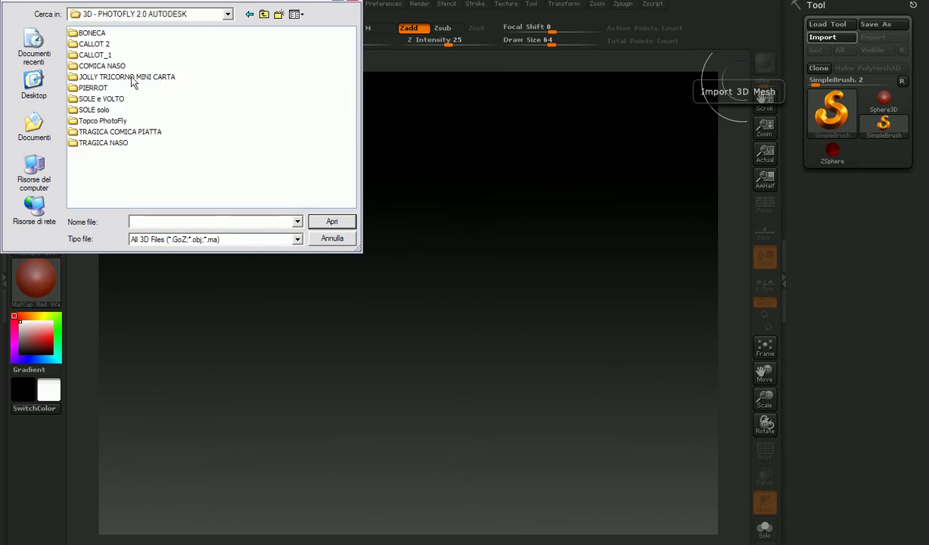
double_click(96, 45)
click(110, 56)
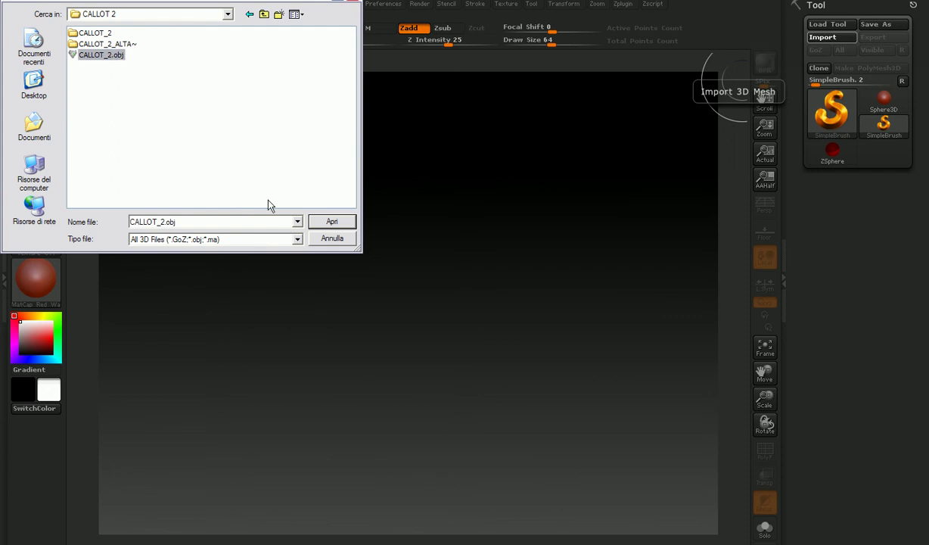
click(330, 224)
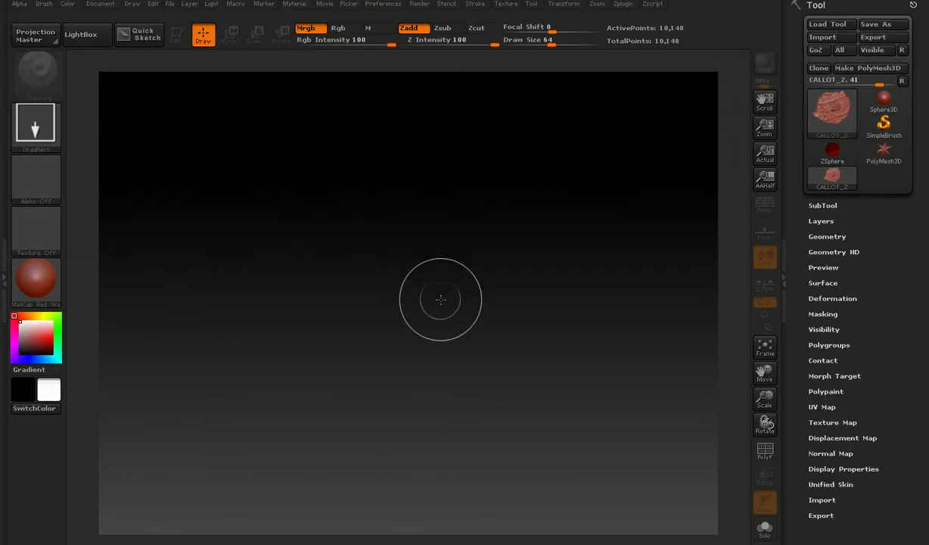
Draw CALLOT_2 on the canvas, enter Edit mode and convert it to PolyMesh3D.
drag(344, 243, 401, 449)
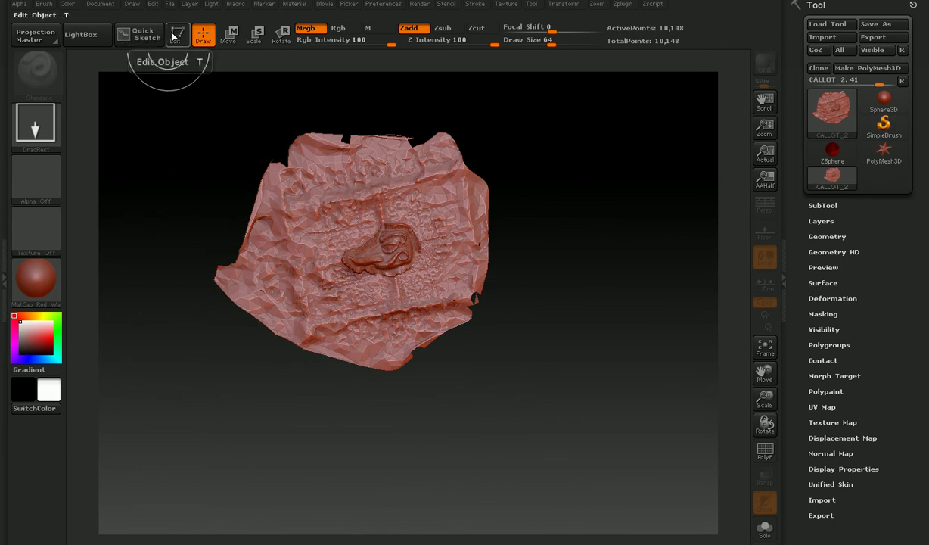
click(175, 35)
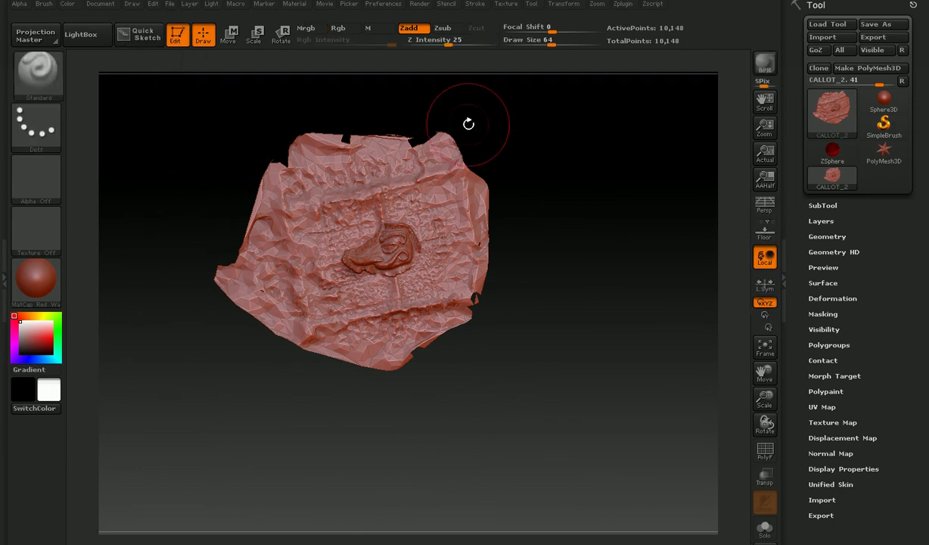
click(870, 67)
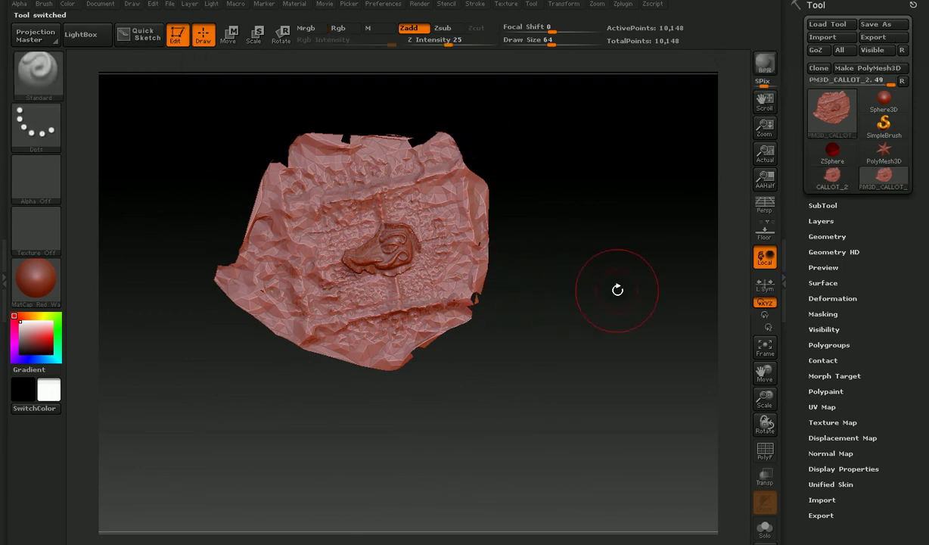
Zoom and rotate the PM3D_CALLOT_2 relief to inspect it from several angles.
drag(764, 399, 766, 523)
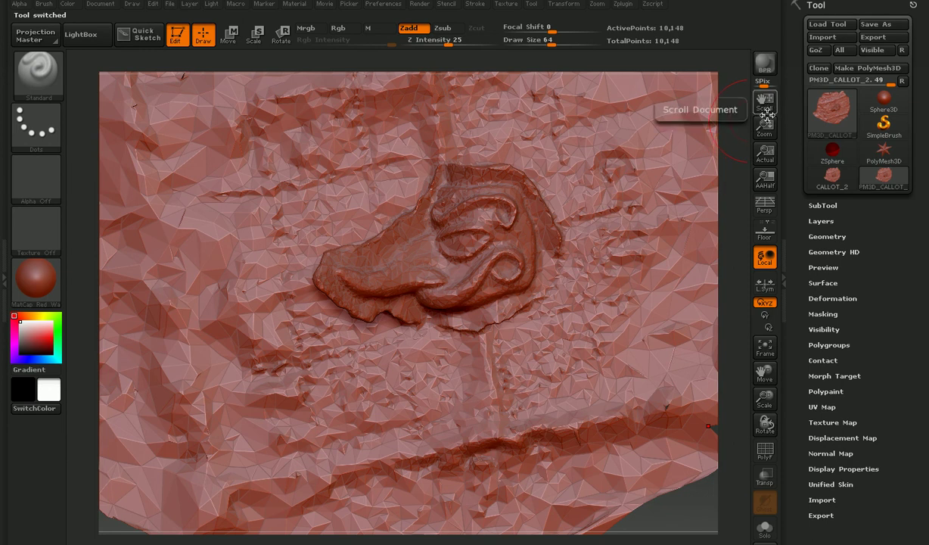
drag(765, 127, 736, 140)
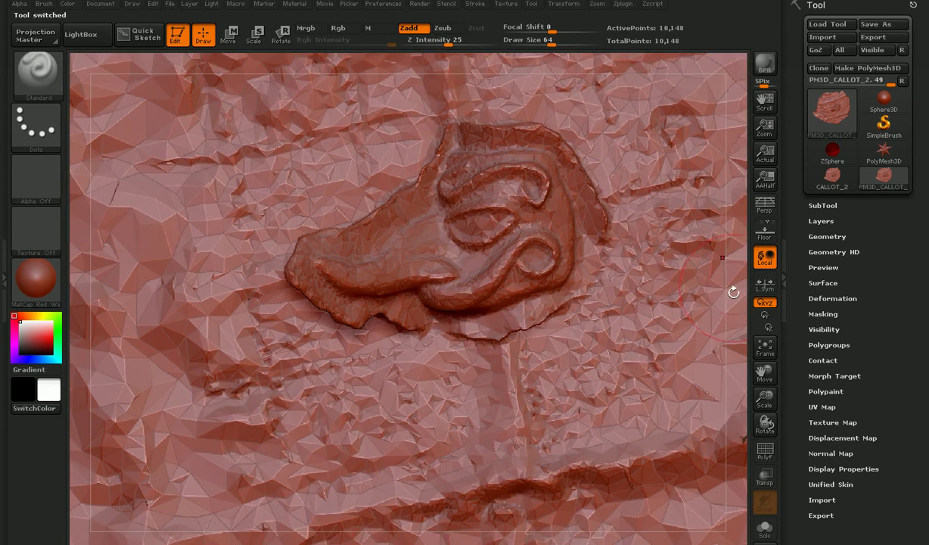
mouse_move(764, 416)
mouse_down()
mouse_move(765, 381)
mouse_move(777, 421)
mouse_up()
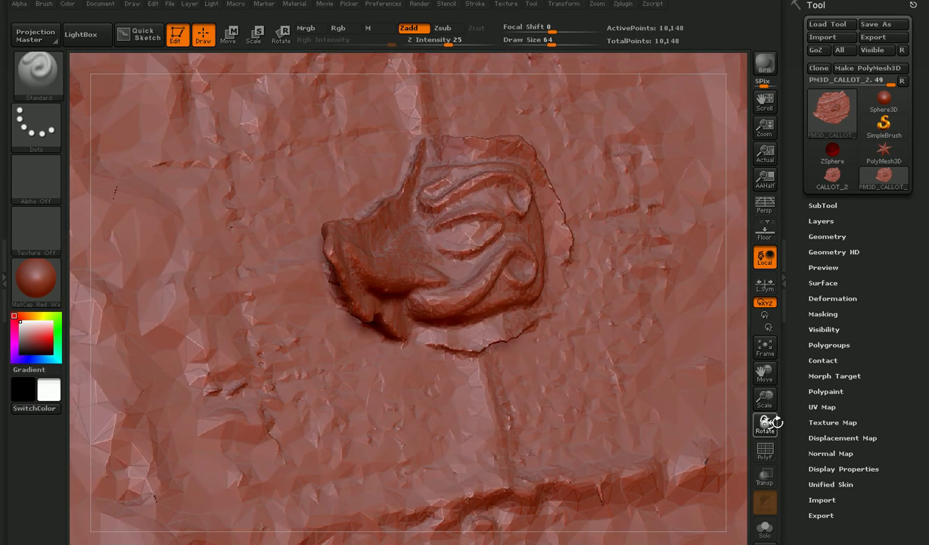
mouse_move(762, 374)
mouse_down()
mouse_move(756, 394)
mouse_move(708, 394)
mouse_up()
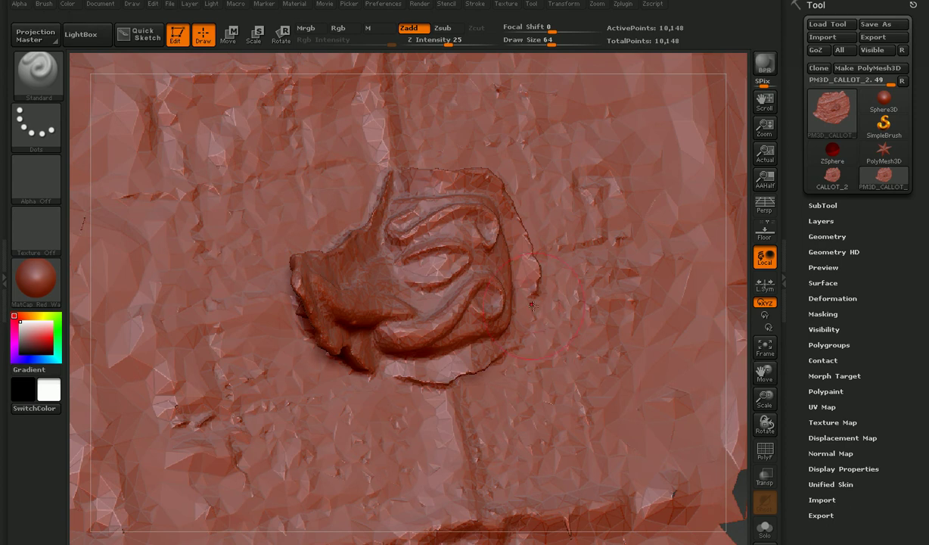
mouse_move(765, 422)
mouse_down()
mouse_move(756, 425)
mouse_move(741, 393)
mouse_move(745, 429)
mouse_up()
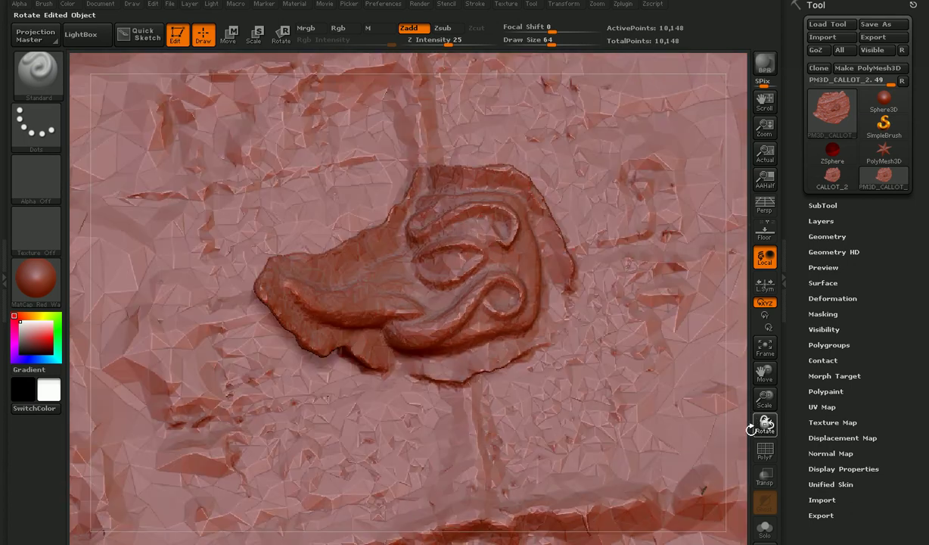
mouse_move(745, 428)
mouse_down()
mouse_move(763, 420)
mouse_move(681, 409)
mouse_move(473, 298)
mouse_up()
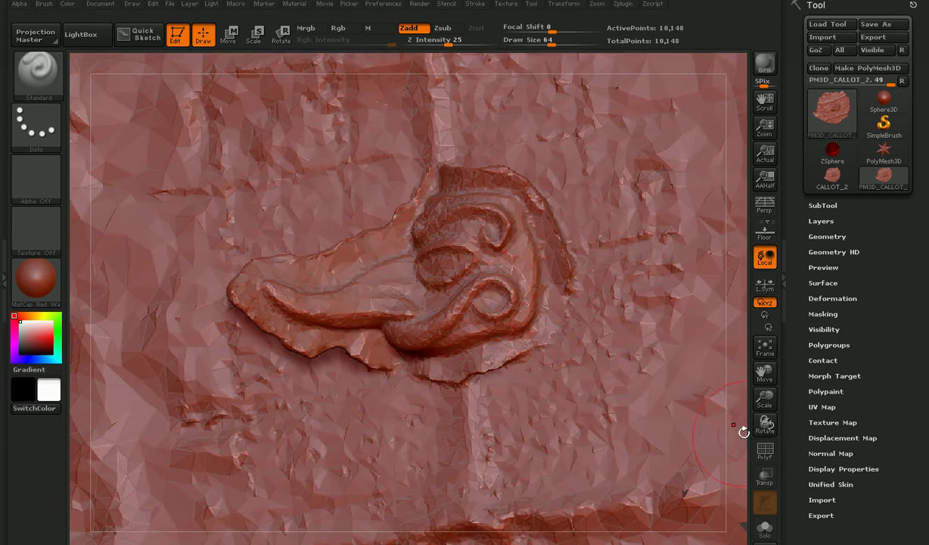
mouse_move(762, 420)
mouse_down()
mouse_move(788, 422)
mouse_move(769, 420)
mouse_up()
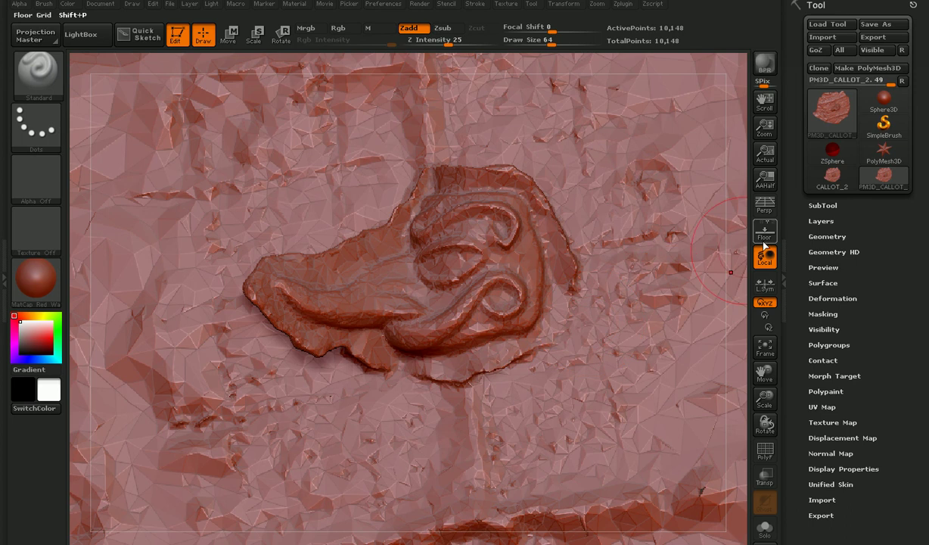
click(827, 237)
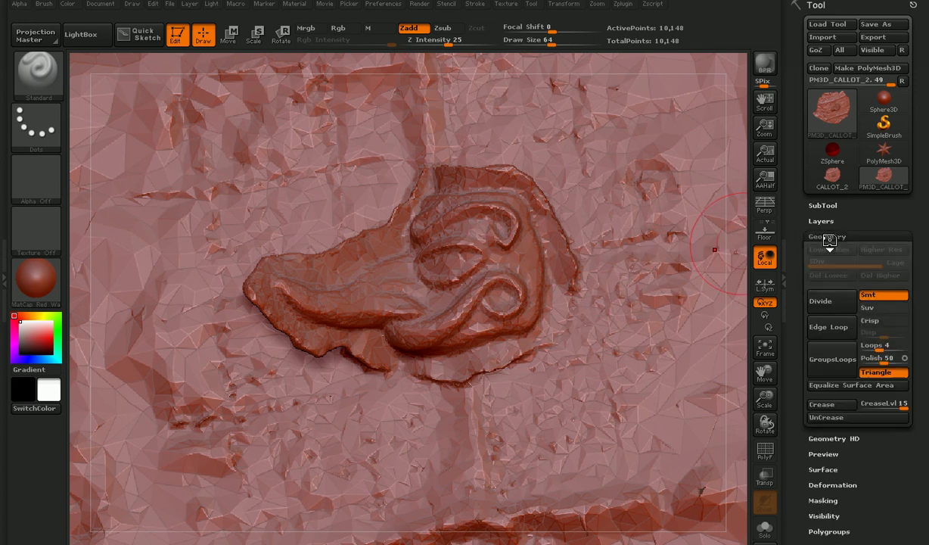
click(830, 302)
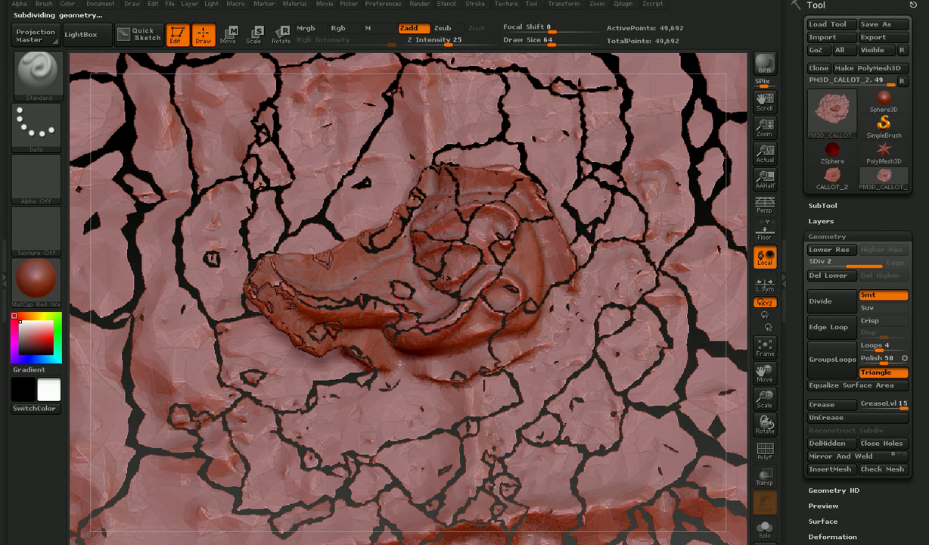
key(ctrl+z)
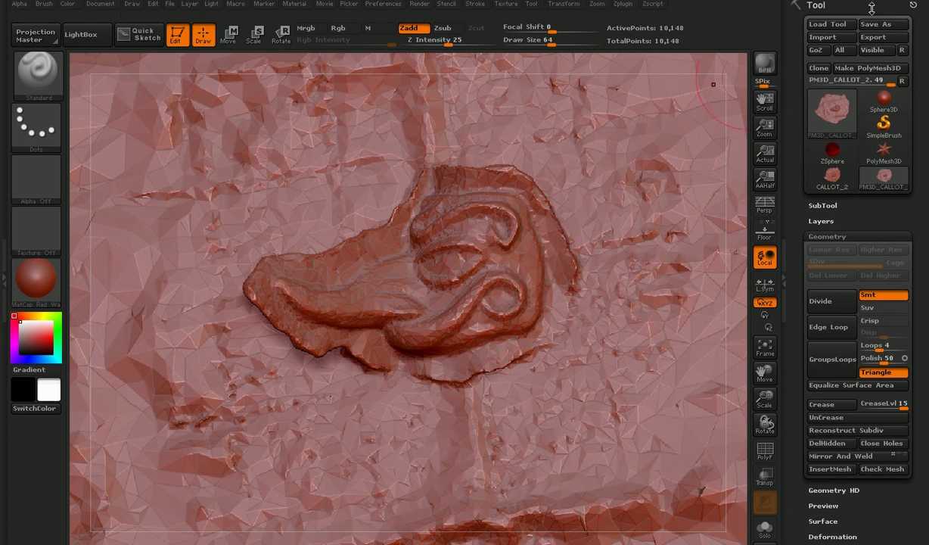
Create a new ArtCAM JewelSmith project and save it as CALLOT_2_preparazione.
click(912, 5)
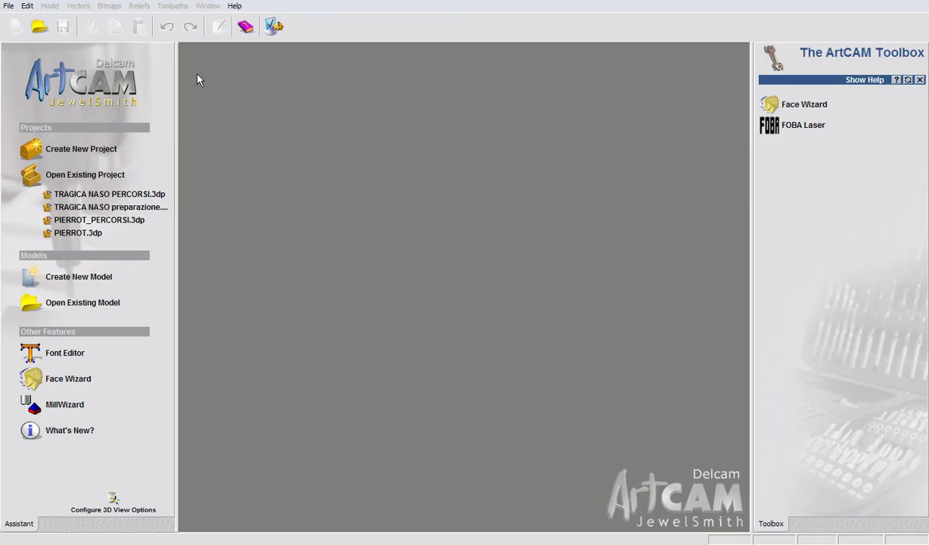
click(80, 149)
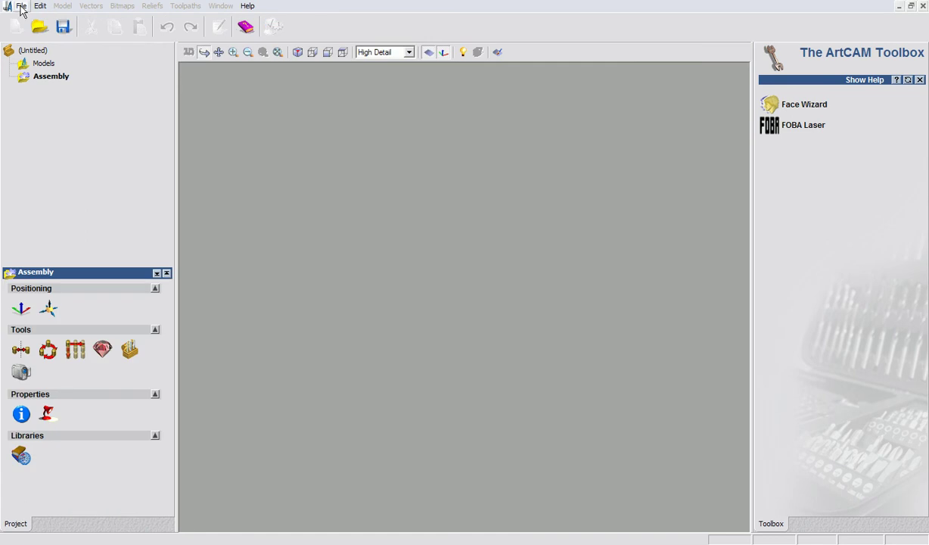
click(21, 6)
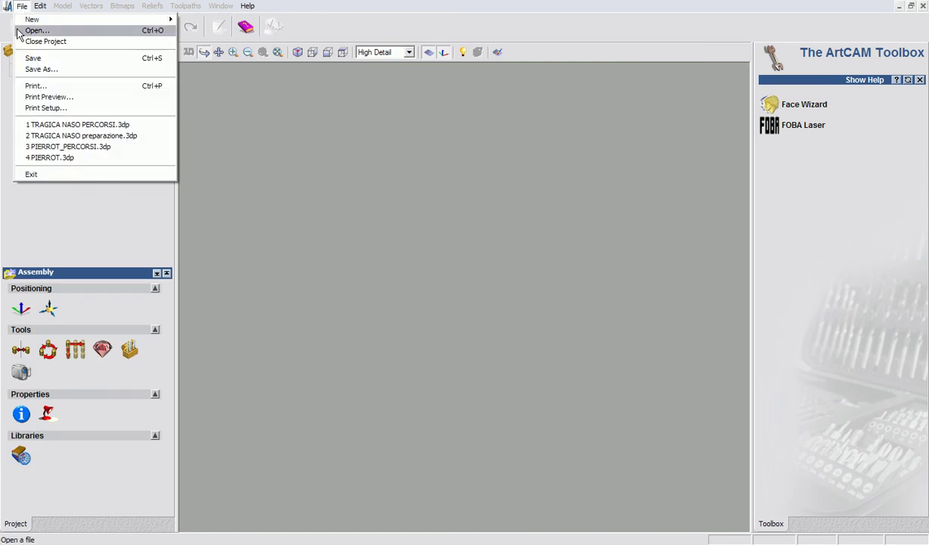
click(38, 69)
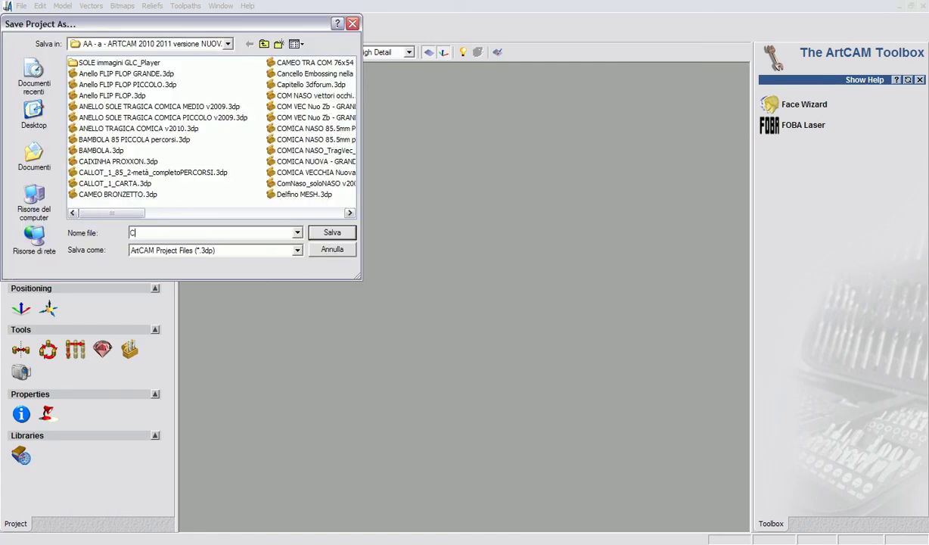
text(ALLOT)
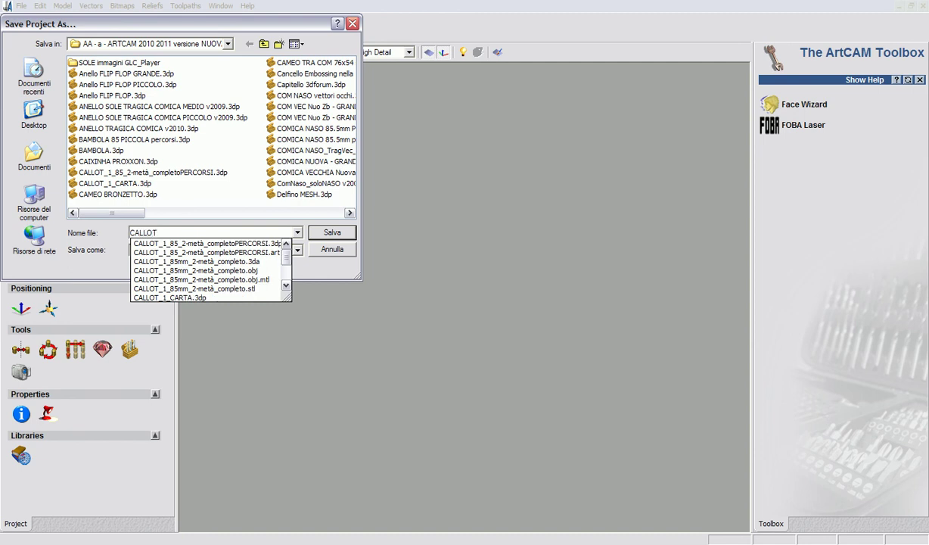
text(_2)
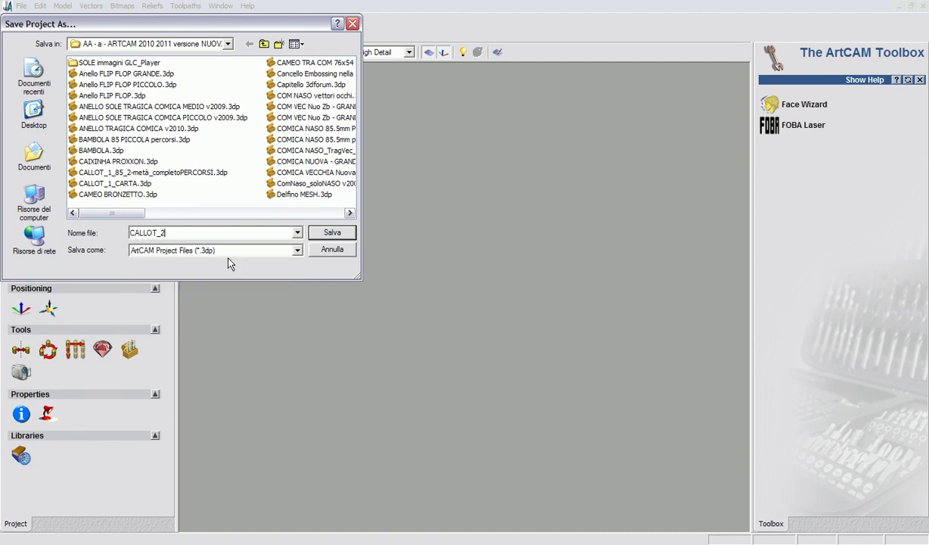
text(_preparazione)
click(332, 232)
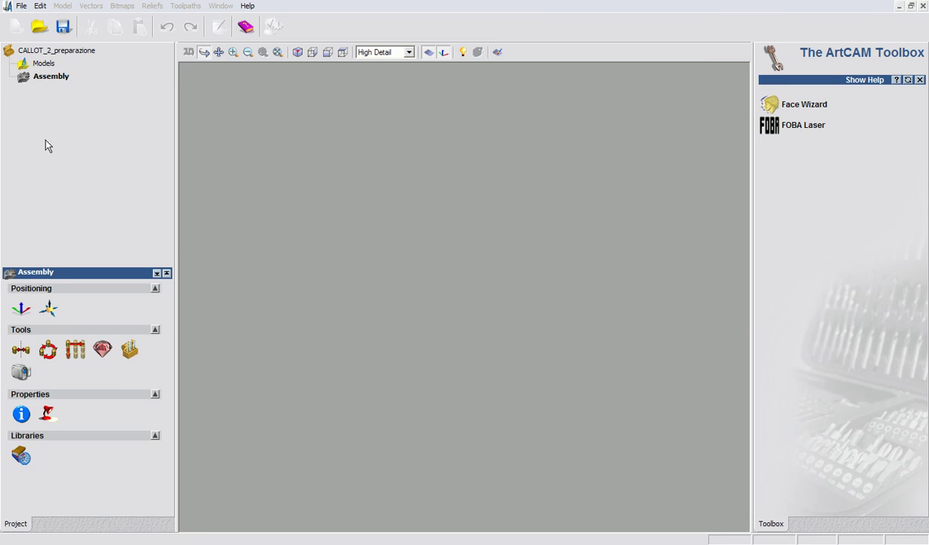
Import CALLOT_2.obj from the E: drive's Photofly CALLOT 2 folder into the Assembly.
right_click(43, 83)
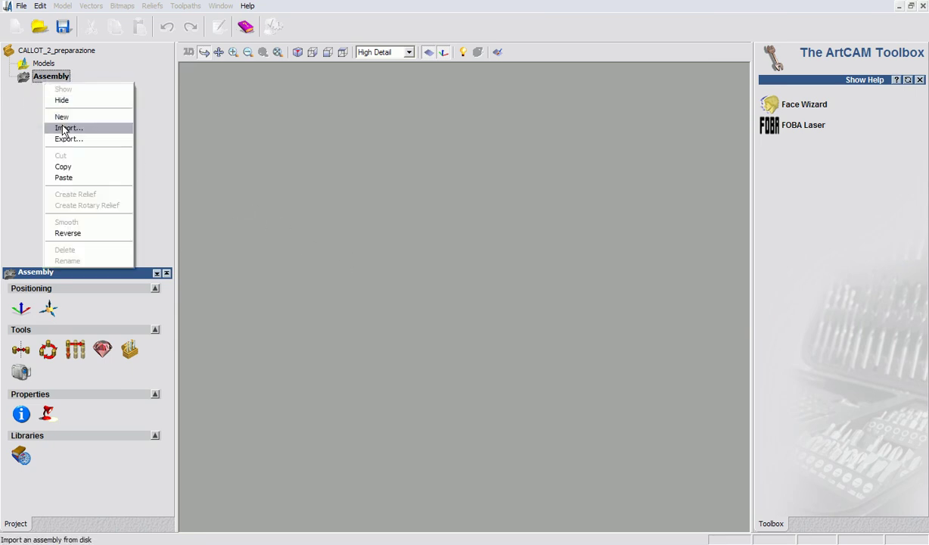
click(67, 127)
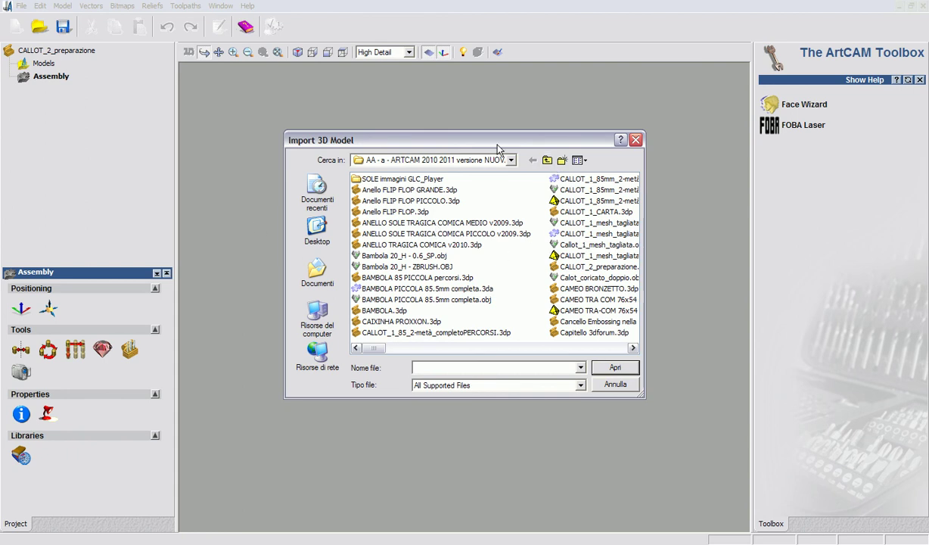
drag(496, 148, 472, 127)
click(463, 140)
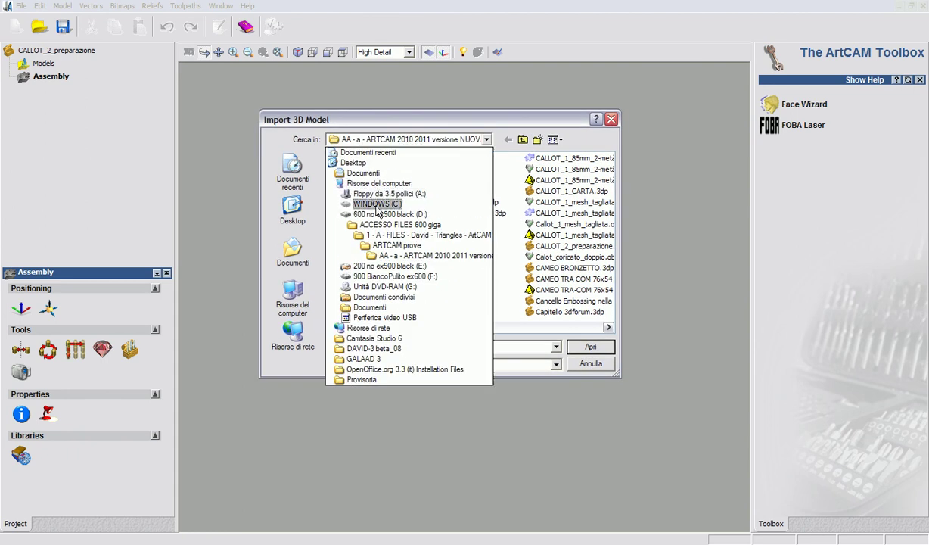
click(364, 266)
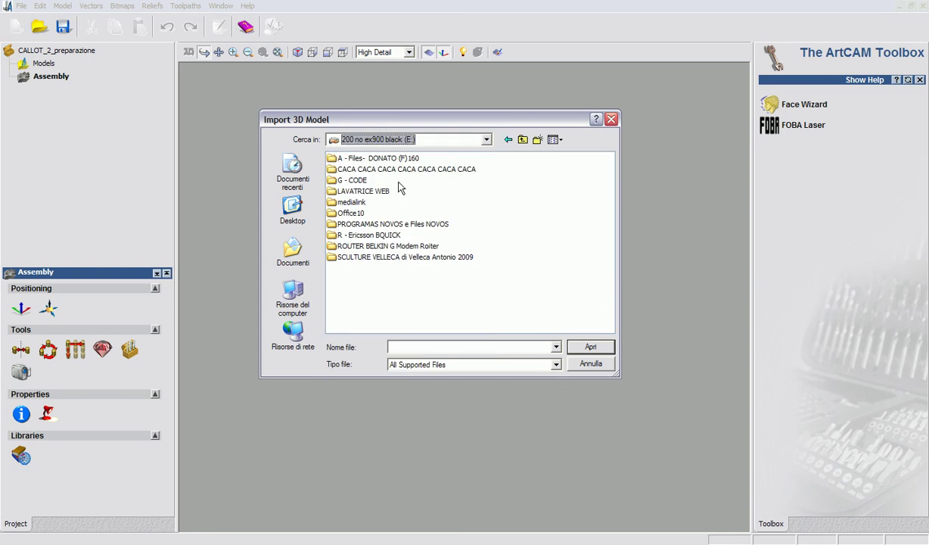
double_click(374, 158)
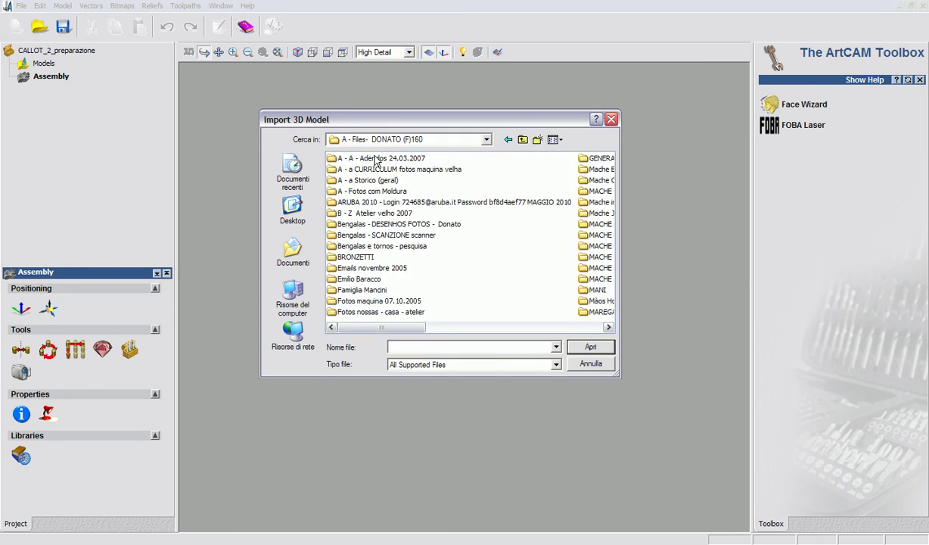
double_click(375, 159)
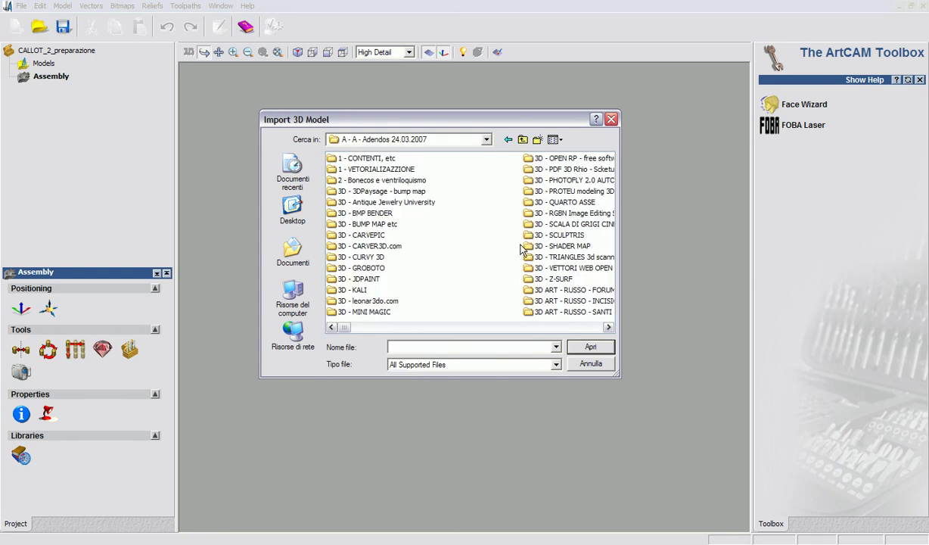
double_click(571, 185)
double_click(352, 168)
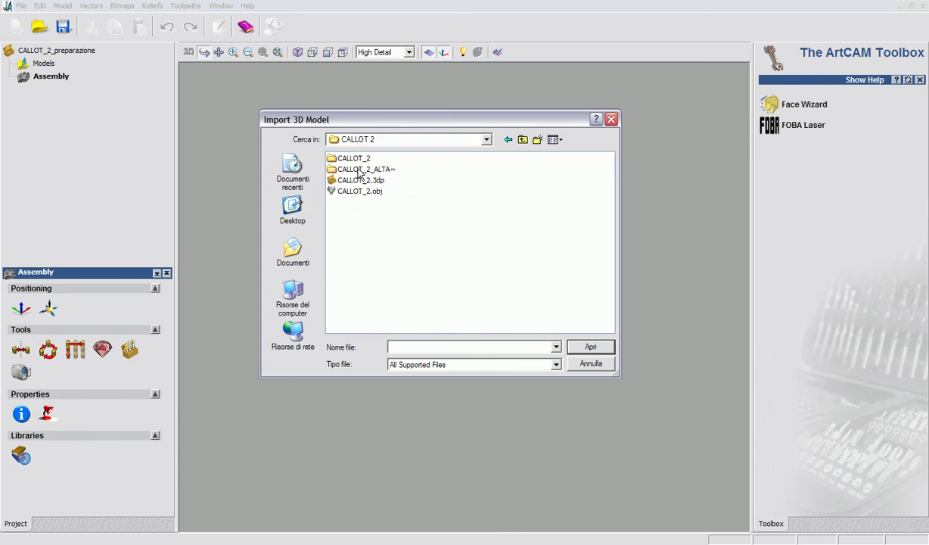
click(359, 190)
click(588, 348)
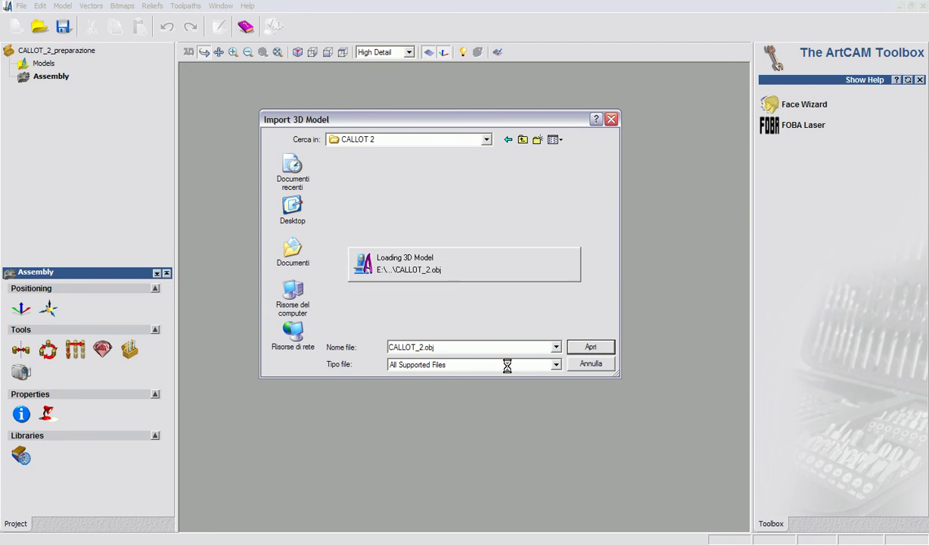
Rotate, zoom and pan the relief in 3D, then expand Assembly to show CALLOT_2.
drag(572, 307, 481, 398)
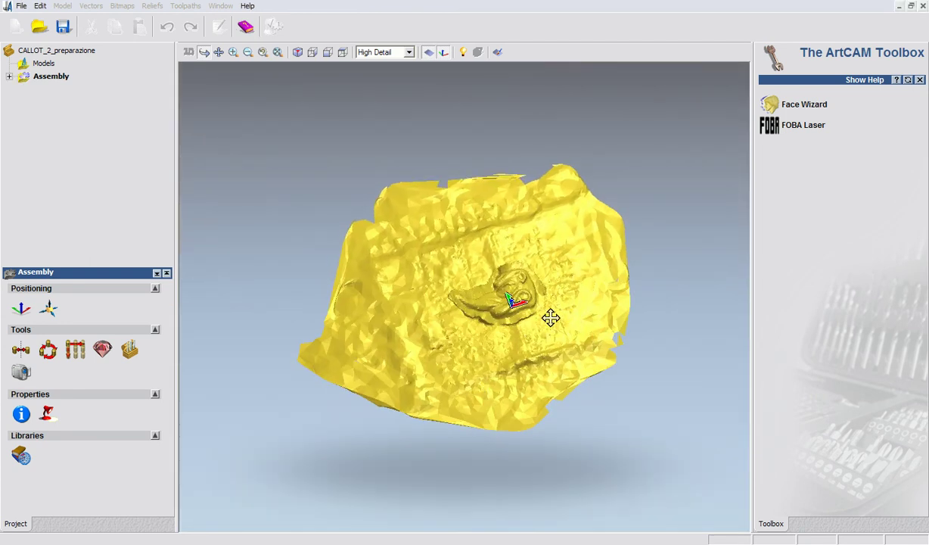
scroll(550, 318, up, 5)
mouse_move(549, 322)
mouse_down()
mouse_move(483, 311)
mouse_move(653, 234)
mouse_move(703, 331)
mouse_up()
drag(412, 228, 427, 323)
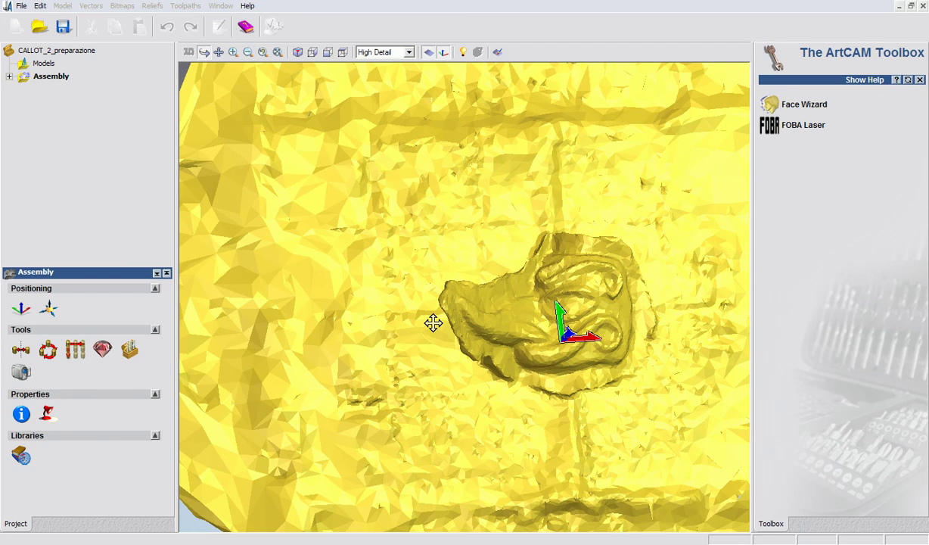
drag(502, 306, 444, 293)
scroll(492, 336, up, 3)
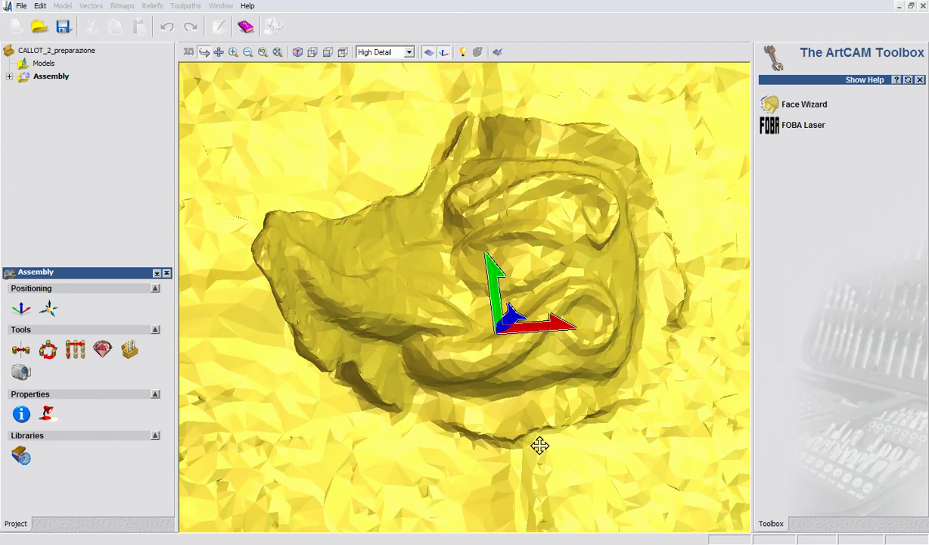
drag(539, 444, 583, 399)
drag(524, 406, 470, 439)
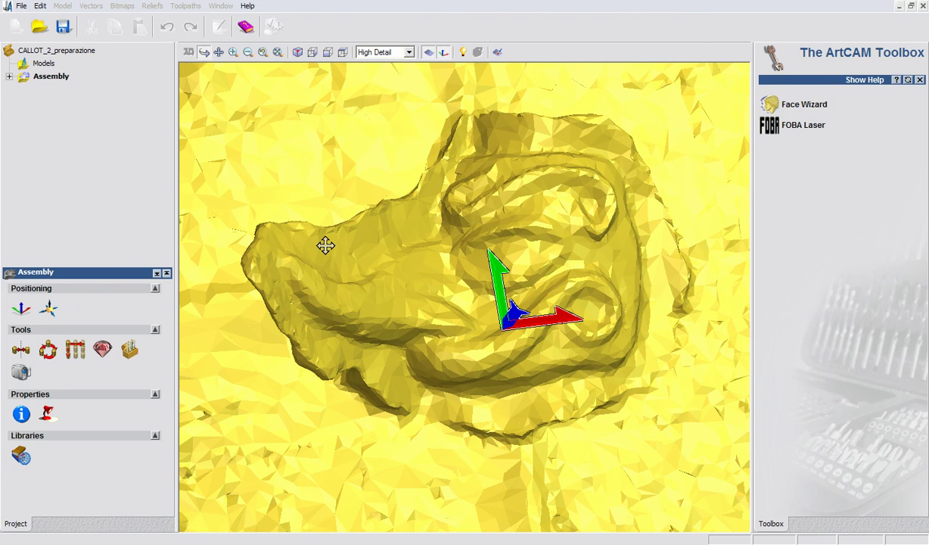
click(9, 76)
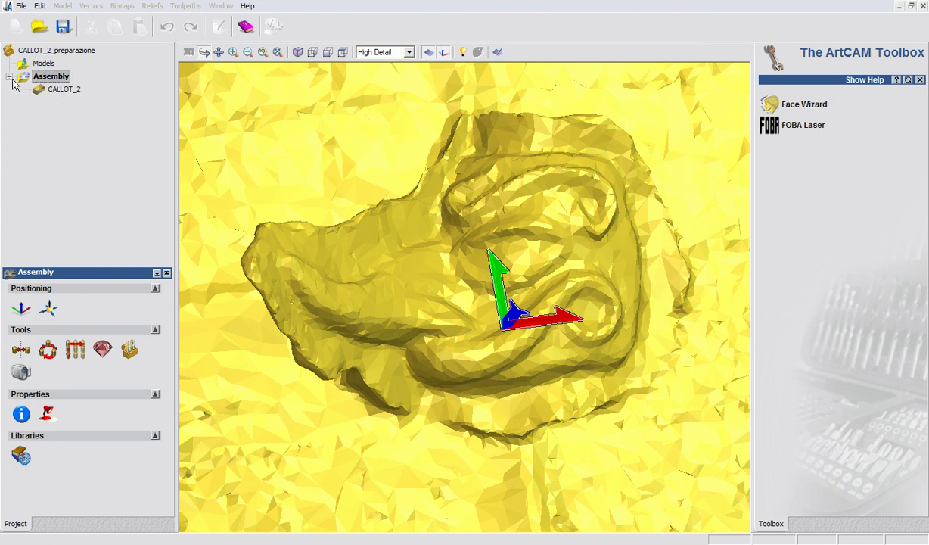
Start exporting the CALLOT_2 mesh with Wavefront Object Files (*.obj) as the format.
right_click(50, 90)
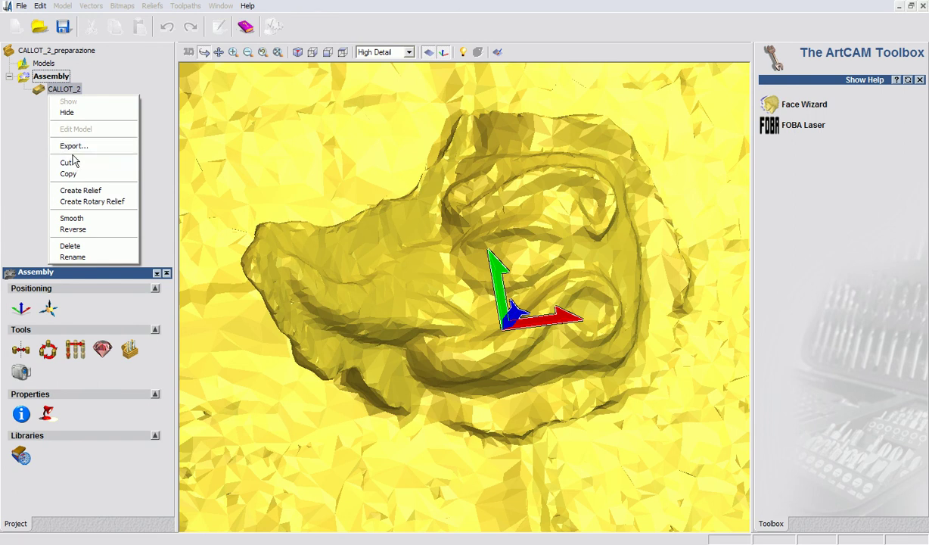
click(73, 145)
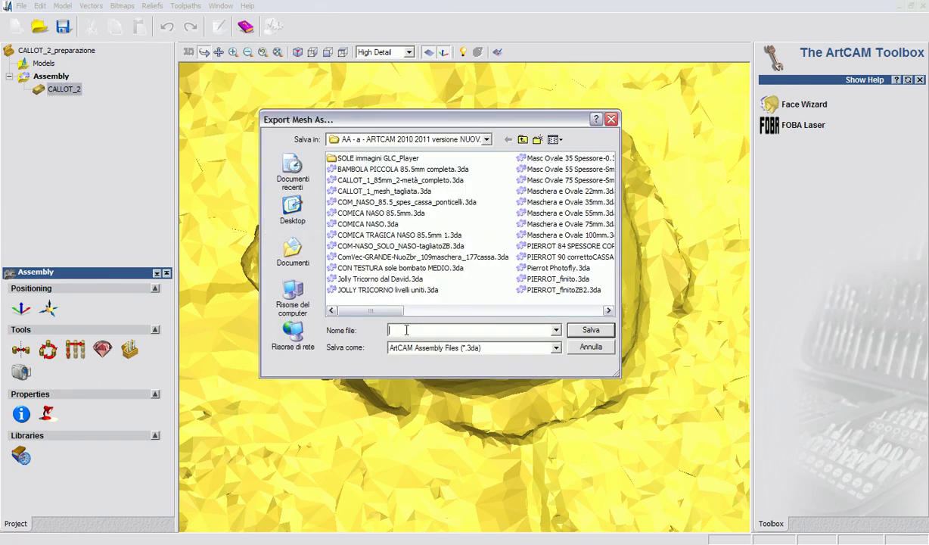
click(555, 347)
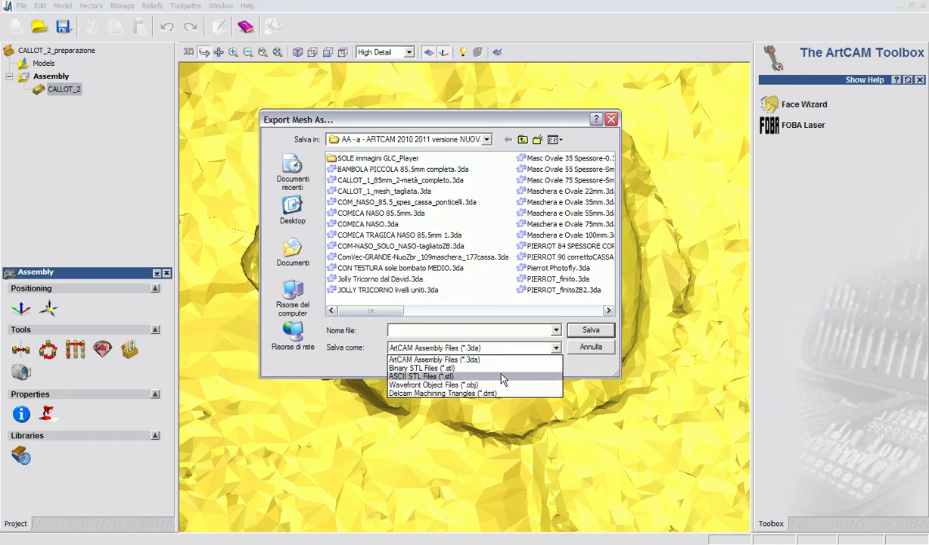
click(492, 384)
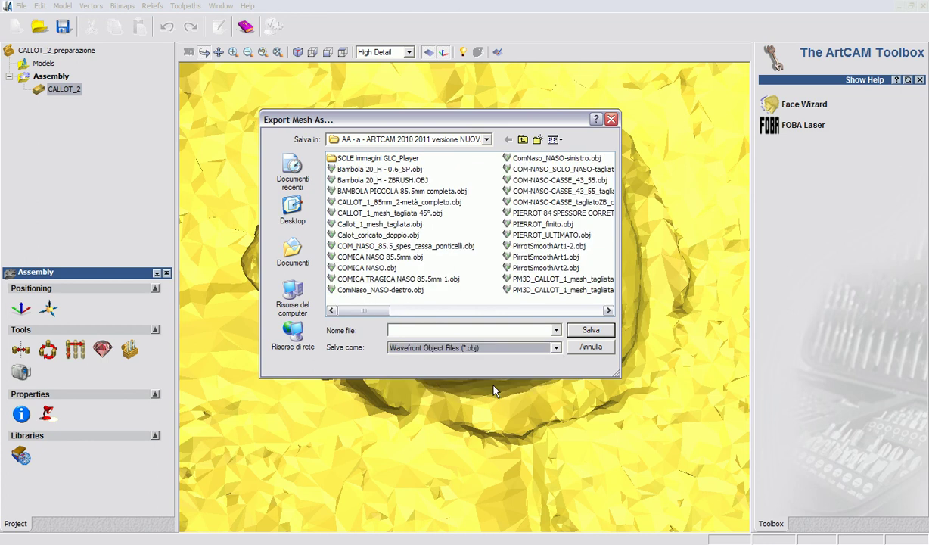
Enter CALLOT_2_bassa-1 as the export file name, correcting typos along the way.
click(426, 330)
text(CA)
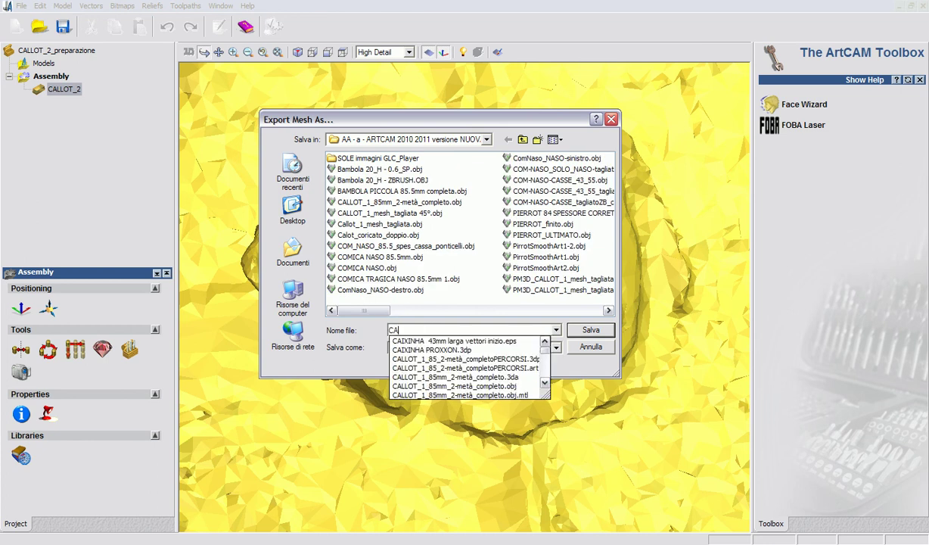
text(LLOT_)
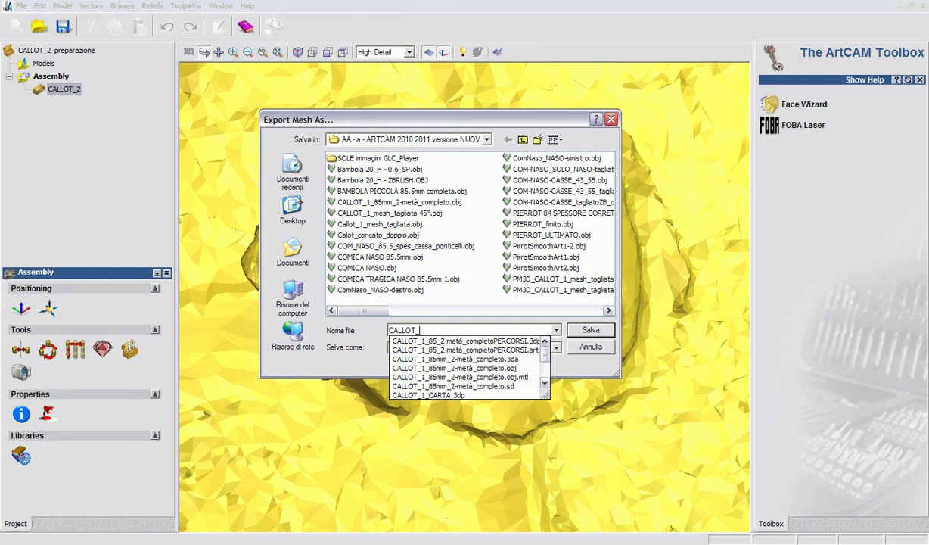
text(2)
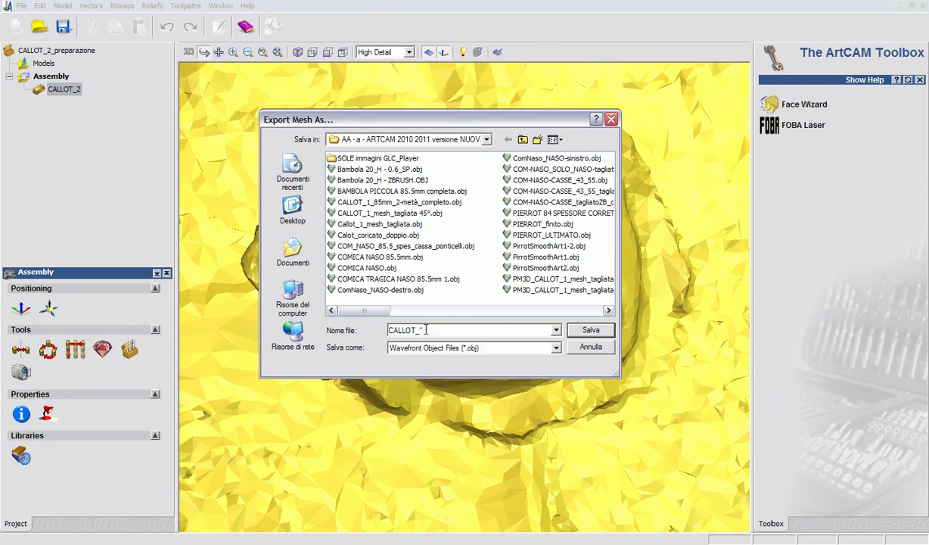
key(BackSpace)
key(BackSpace)
text(2)
key(BackSpace)
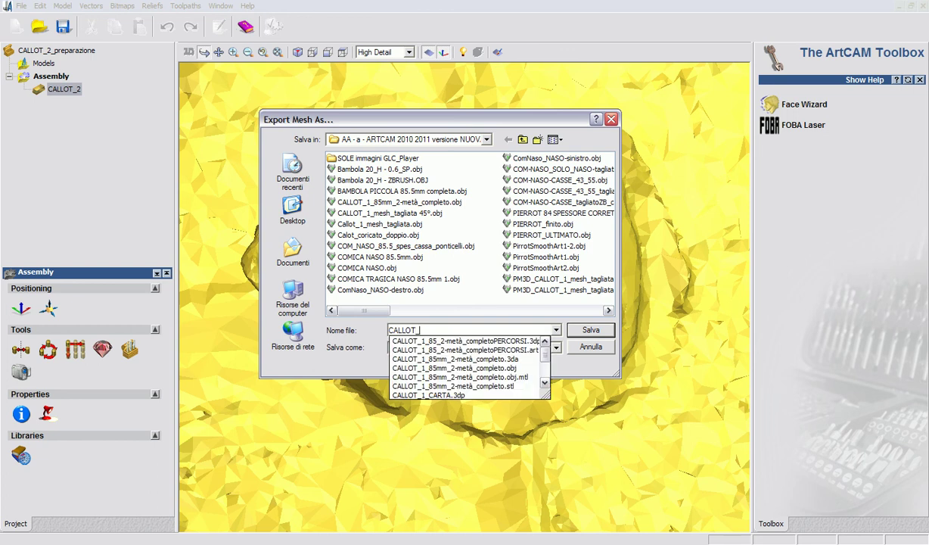
text(2 )
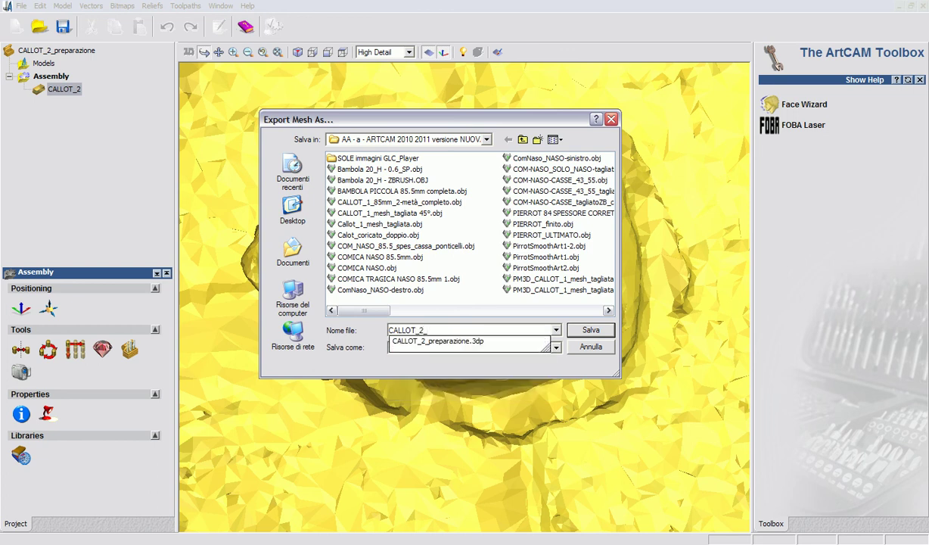
text(B)
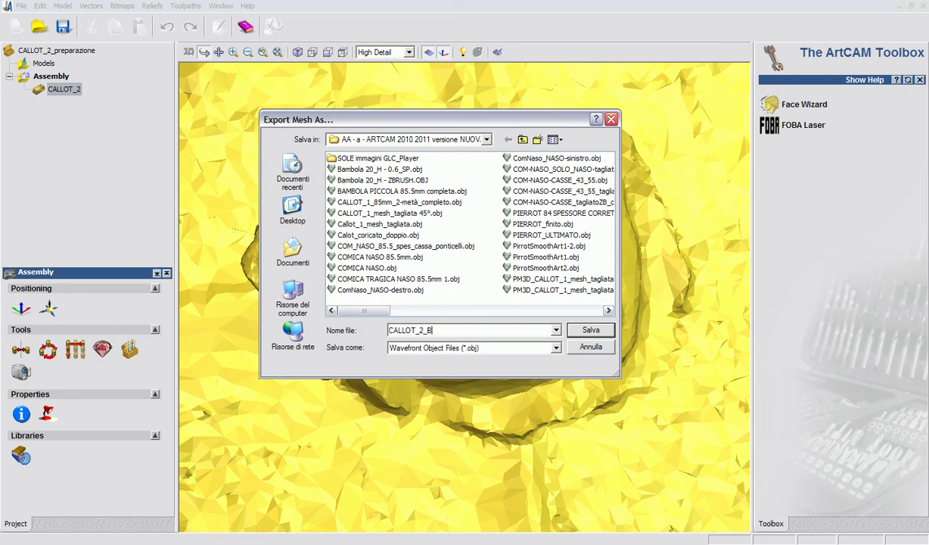
key(BackSpace)
text(ba)
Save the OBJ export, then browse ZBrush's import to the AA - a - ARTCAM 2010 2011 versione NUOVA folder.
click(594, 334)
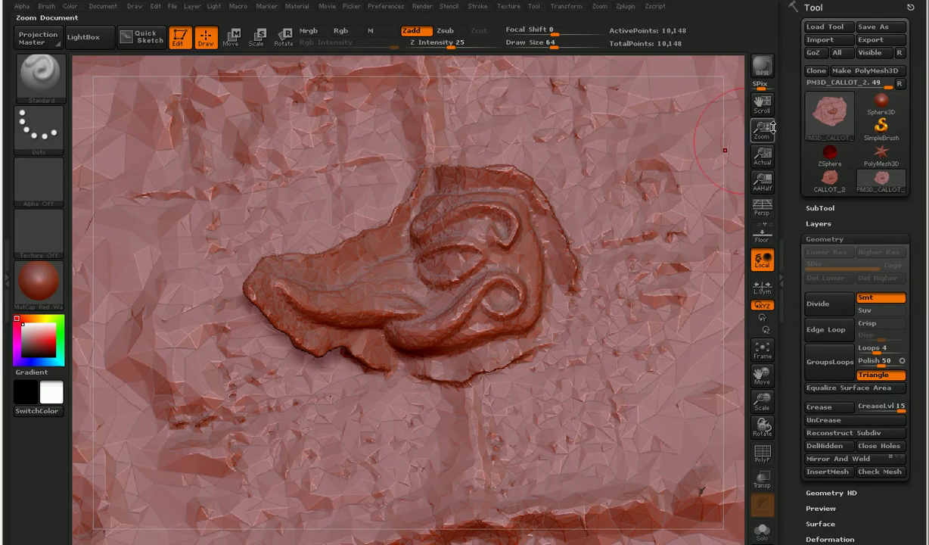
click(822, 42)
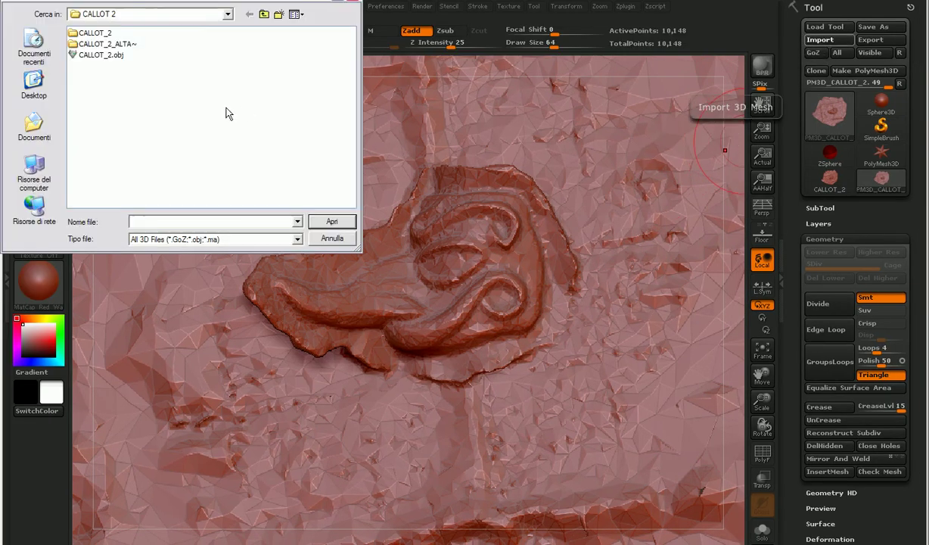
click(226, 15)
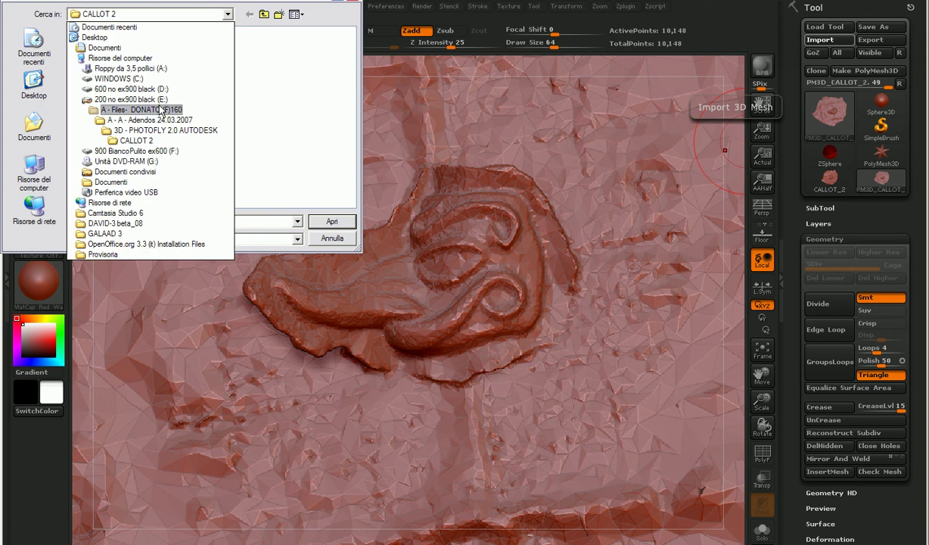
click(113, 100)
double_click(128, 44)
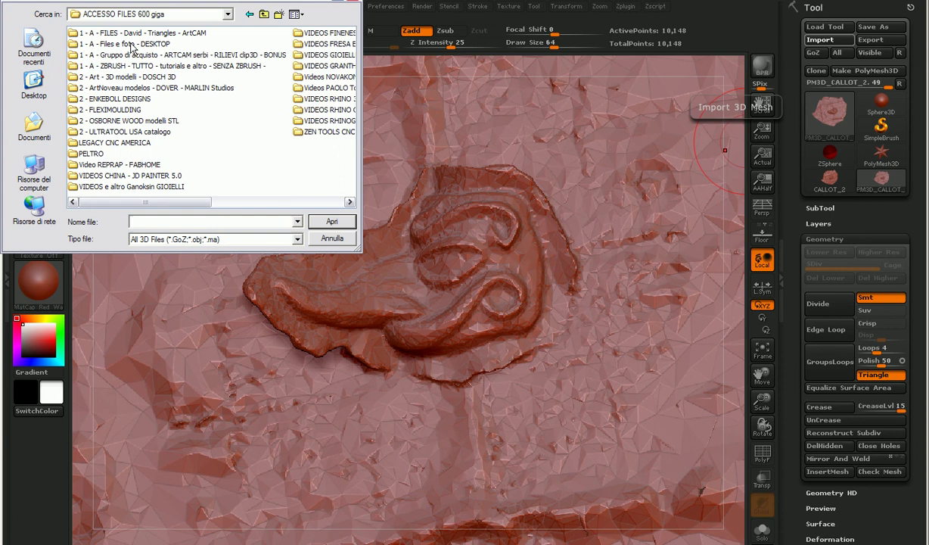
double_click(130, 34)
double_click(105, 44)
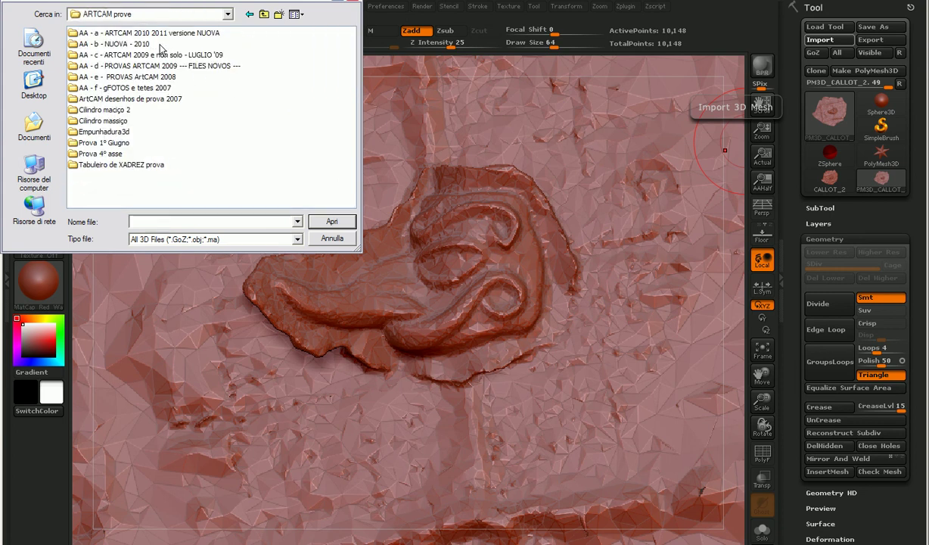
double_click(157, 35)
Sort the files by newest date and import CALLOT_2_bassa-1.obj.
click(295, 14)
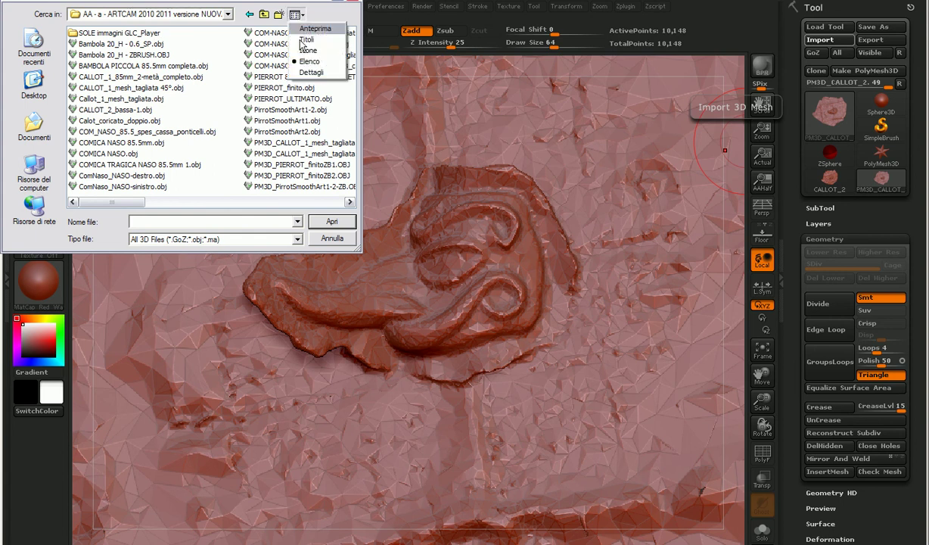
click(307, 72)
drag(359, 249, 440, 288)
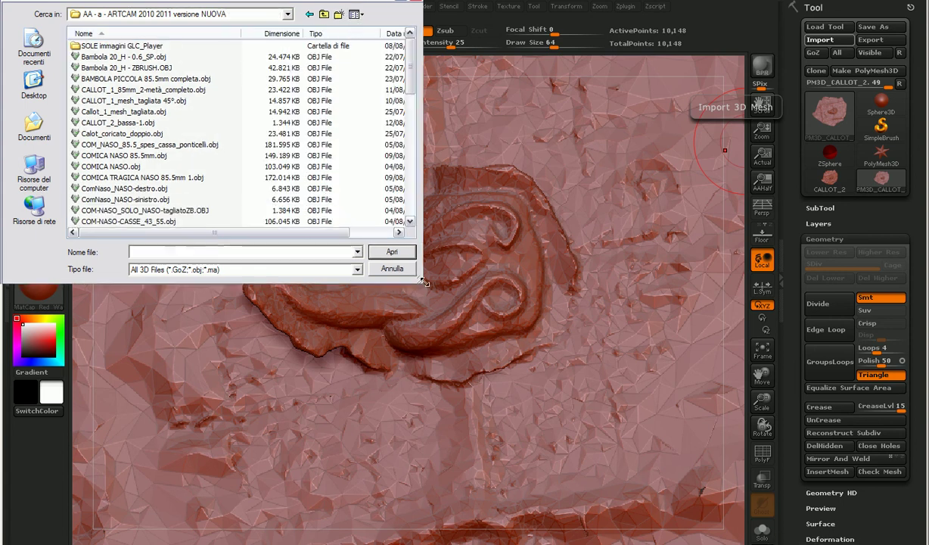
click(401, 33)
click(401, 33)
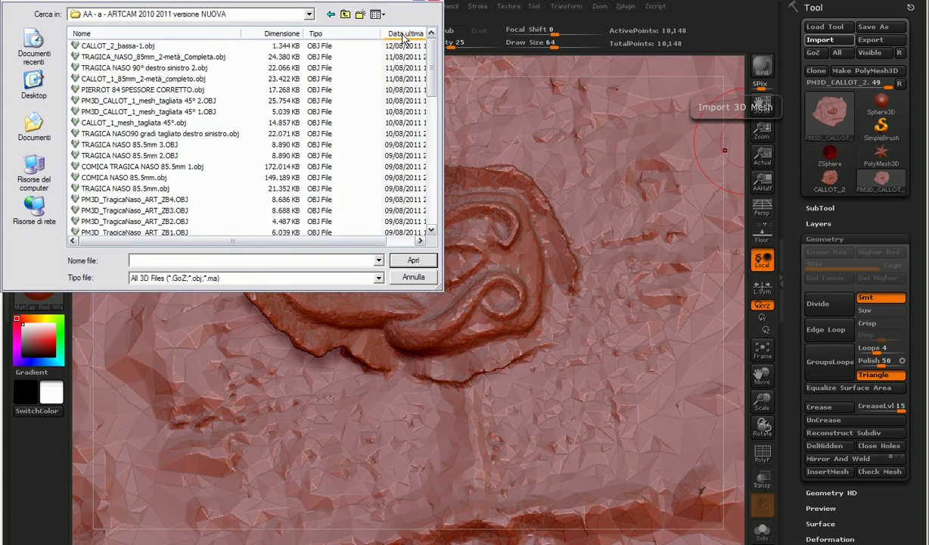
click(111, 46)
click(394, 260)
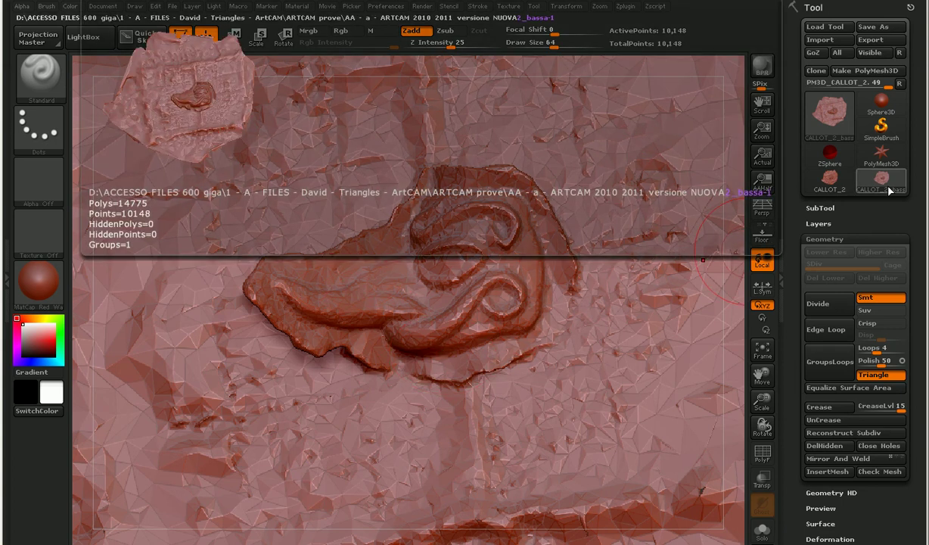
mouse_move(869, 52)
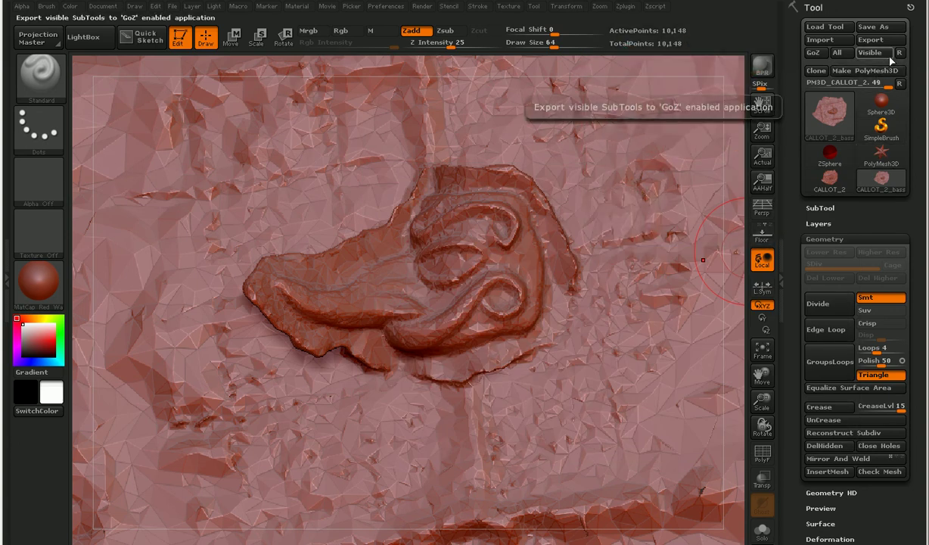
Convert CALLOT_2_bassa to PolyMesh3D, try one Divide, and undo it back to 10,148 points.
click(839, 70)
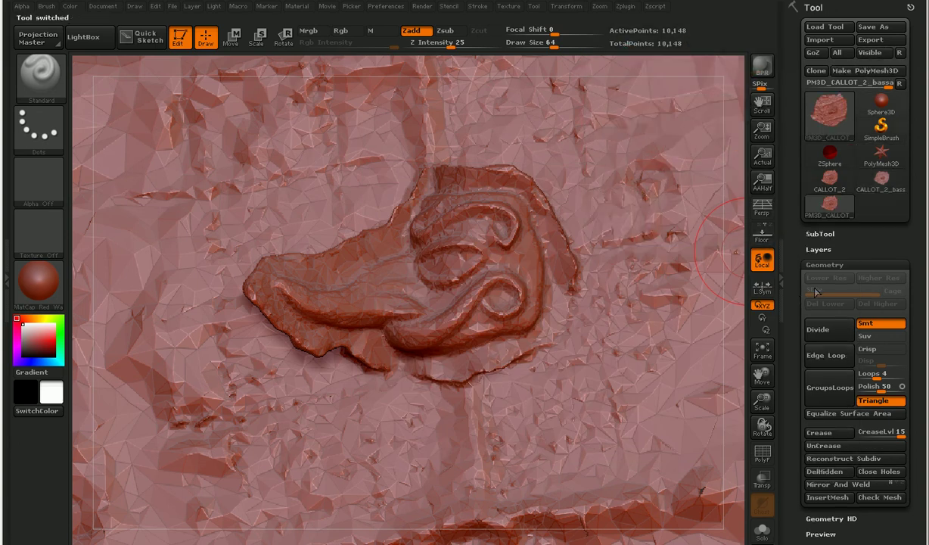
click(827, 331)
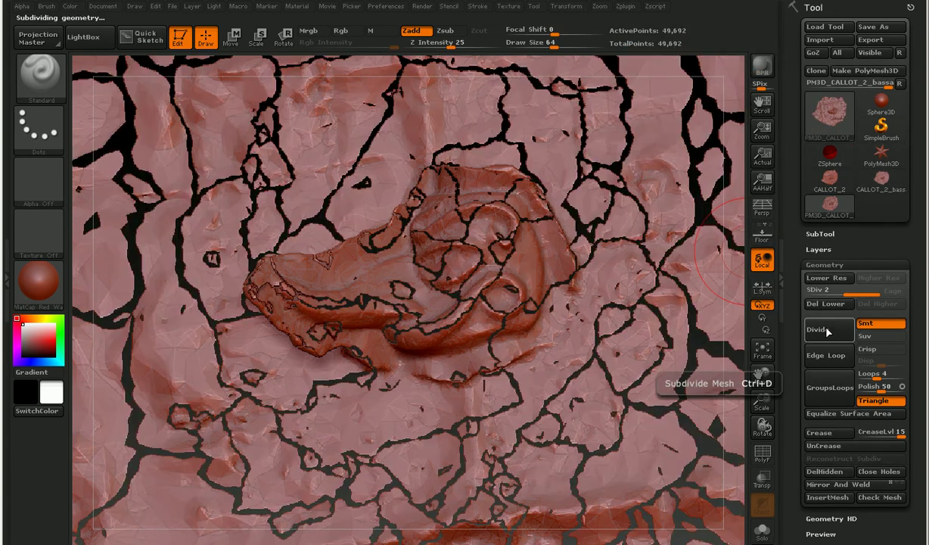
key(shift)
key(ctrl+z)
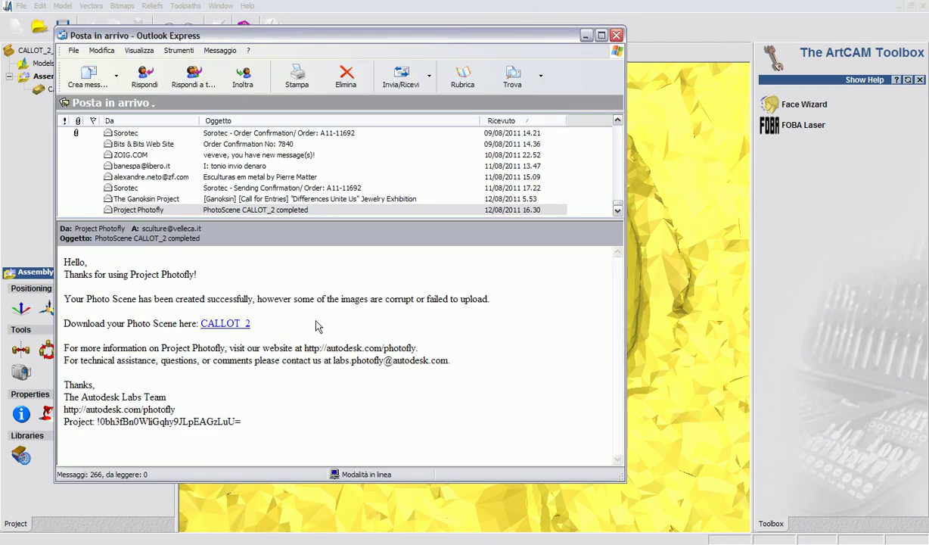
Check mail with Invia/Ricevi, then minimize Outlook Express.
click(400, 76)
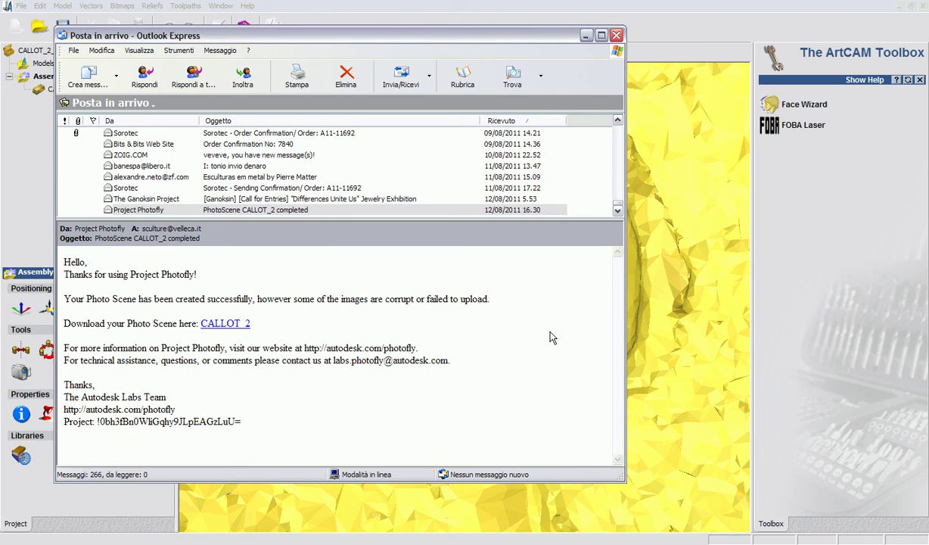
click(587, 36)
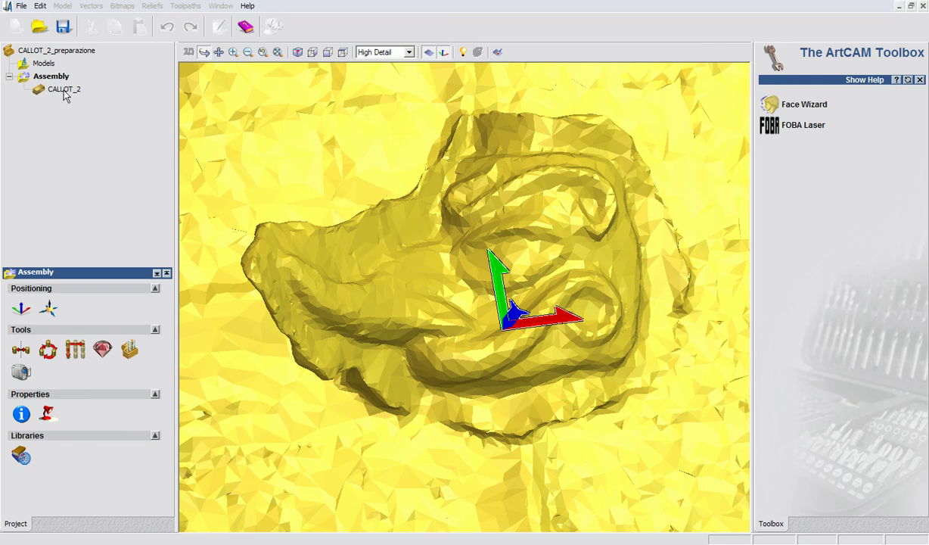
Convert the CALLOT_2 mesh into a relief, view it tilted in a maximized 3D View, and open Mesh Creator.
right_click(64, 90)
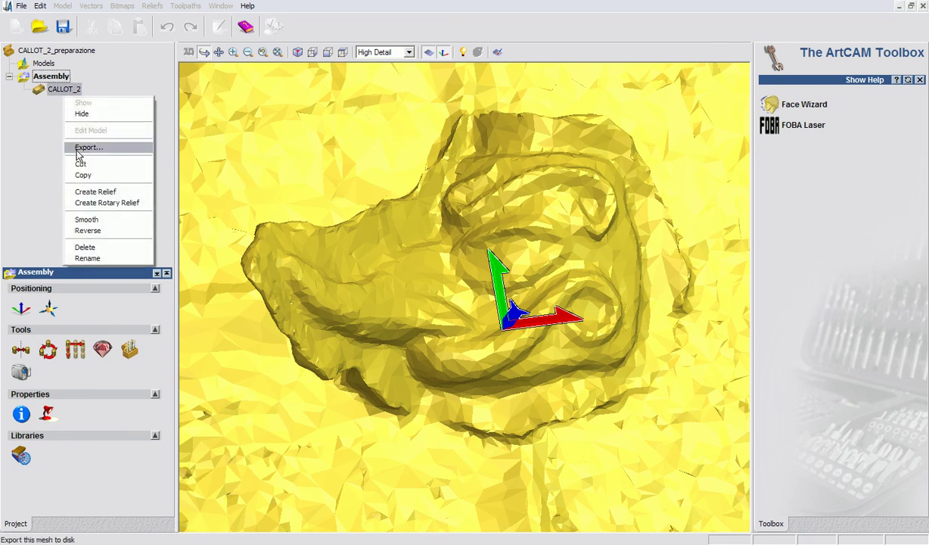
click(96, 193)
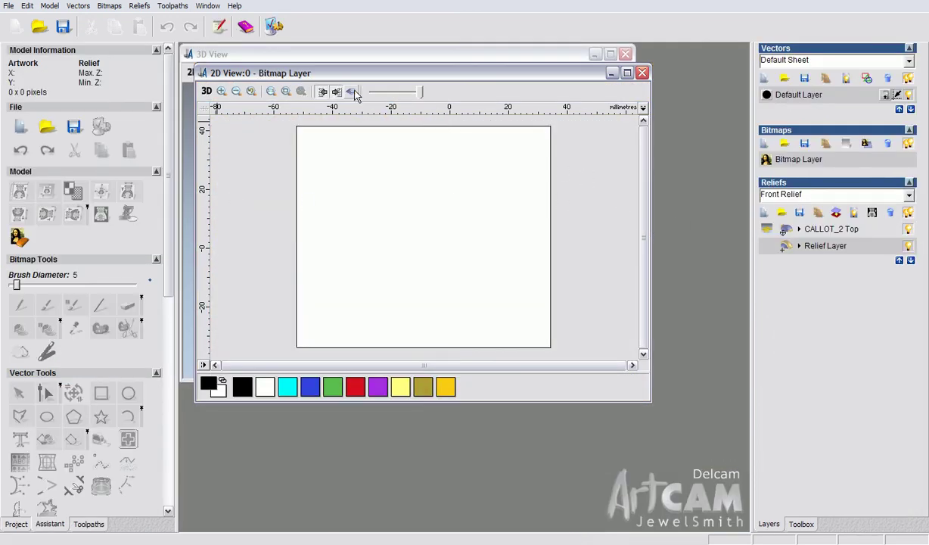
click(832, 227)
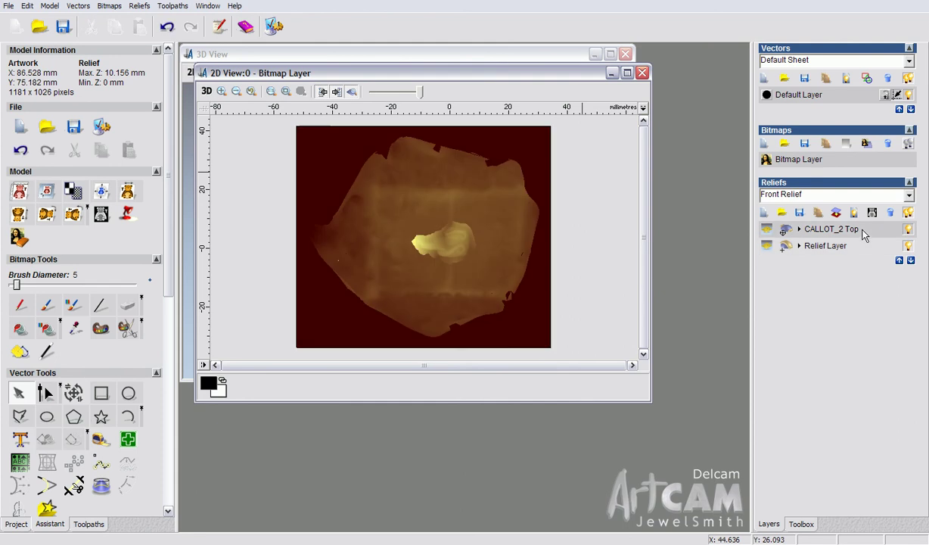
double_click(586, 53)
mouse_move(534, 342)
mouse_down()
mouse_move(485, 363)
mouse_move(477, 202)
mouse_move(506, 406)
mouse_move(509, 382)
mouse_move(589, 299)
mouse_up()
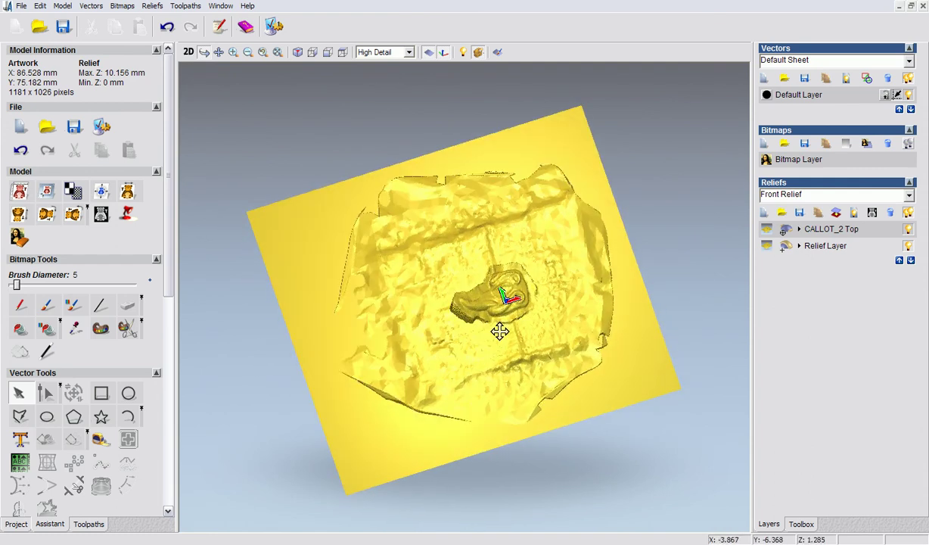
drag(165, 291, 167, 490)
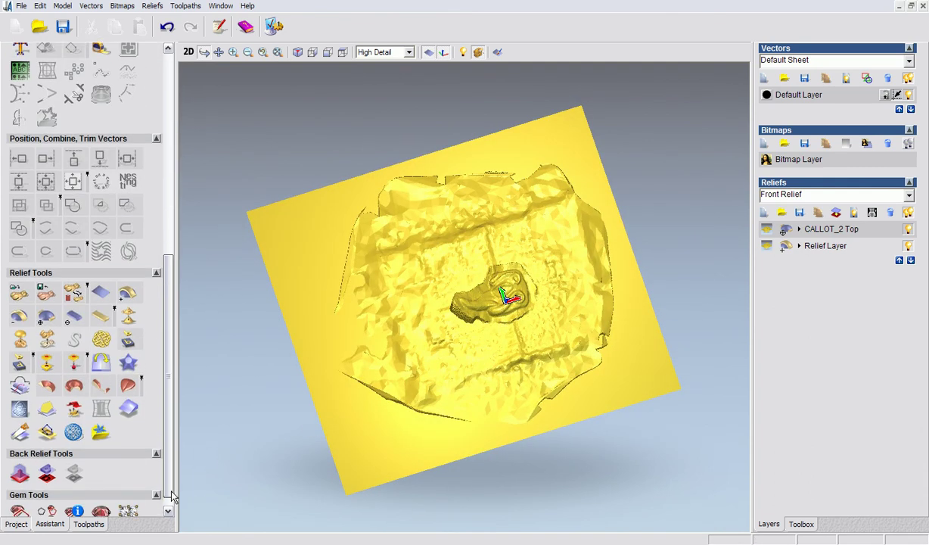
click(73, 417)
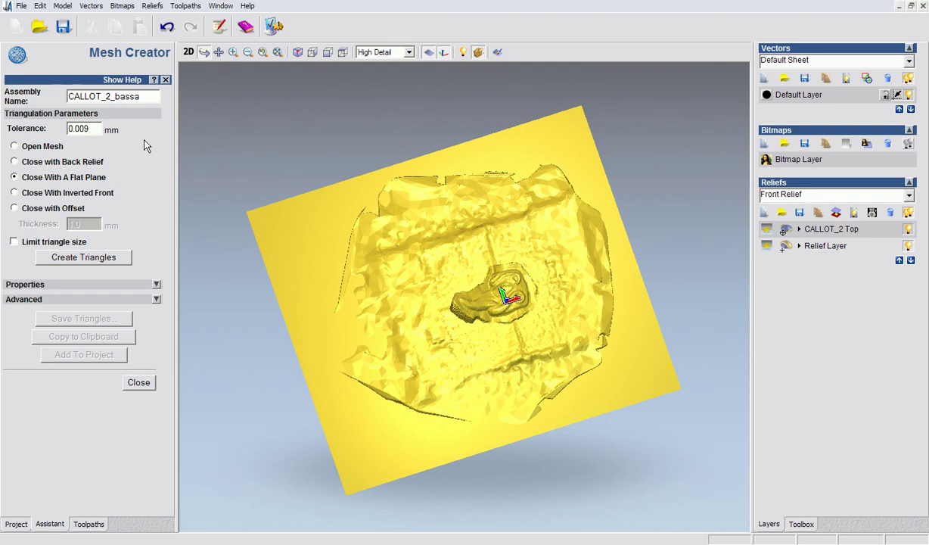
Name the assembly CALLOT_2_bassa_ART, triangulate the relief at 0.009 mm tolerance, and add it to the project.
text(RT)
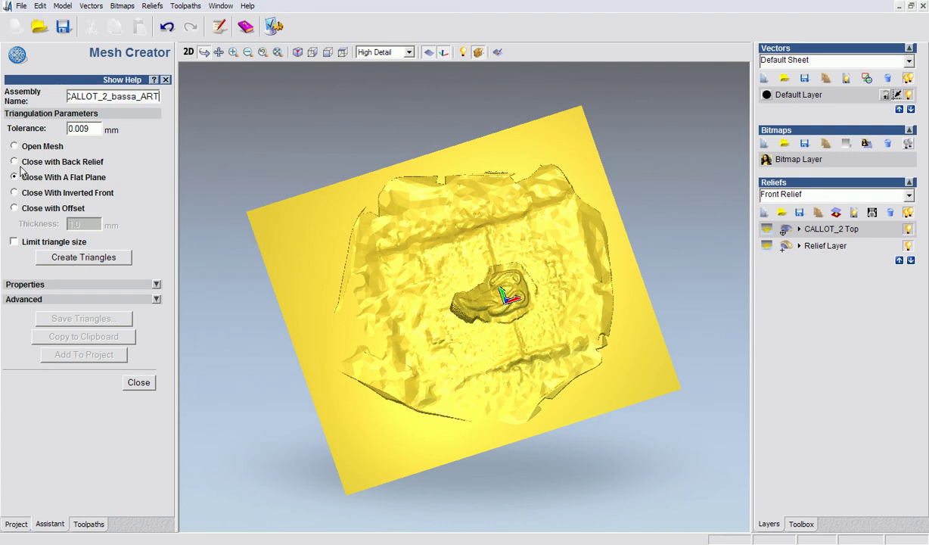
click(94, 260)
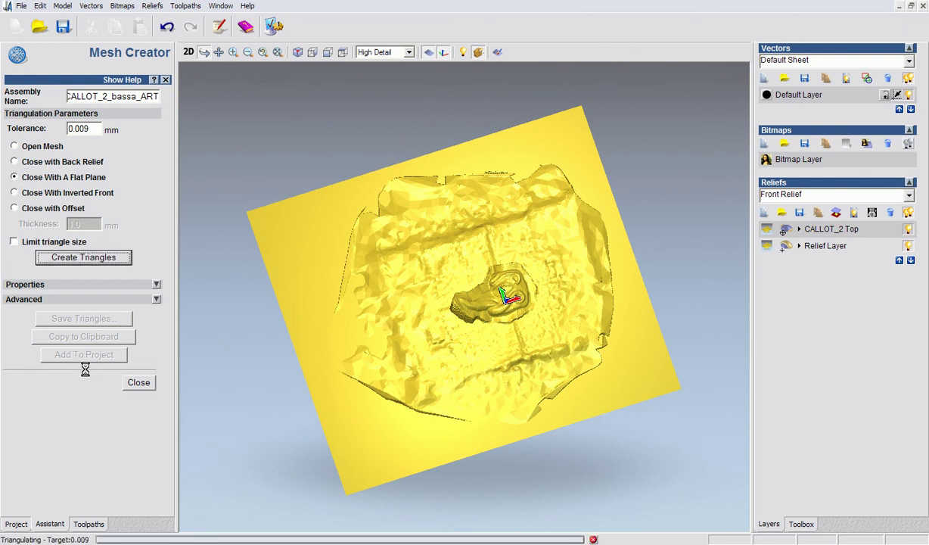
click(85, 355)
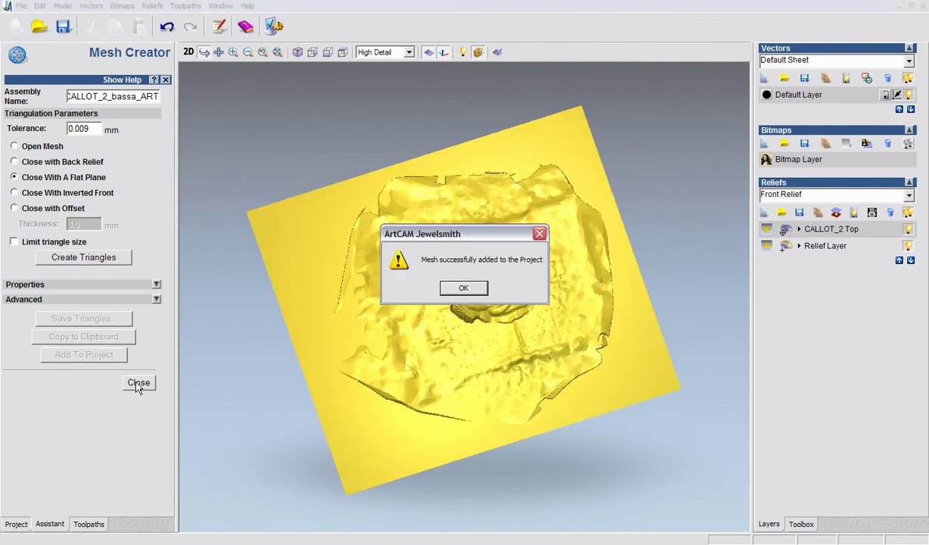
click(463, 288)
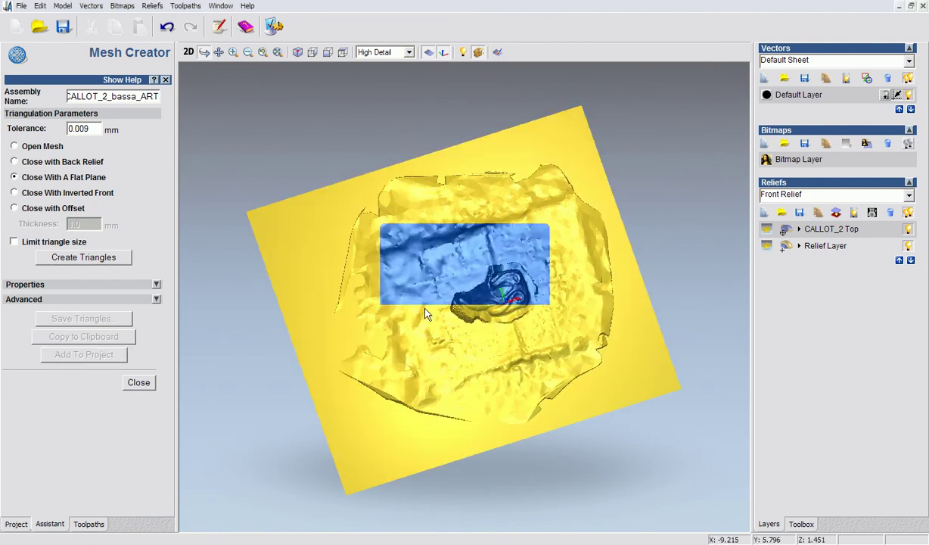
click(138, 382)
click(17, 522)
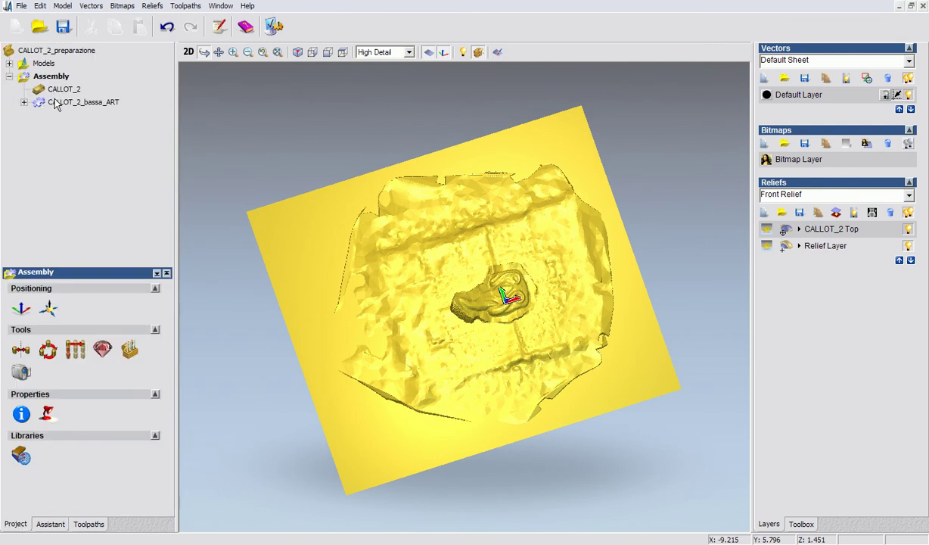
Export the CALLOT_2_bassa_ART assembly as CALLOT_2_bassa-2_ART in ArtCAM Assembly (*.3da) format.
click(24, 102)
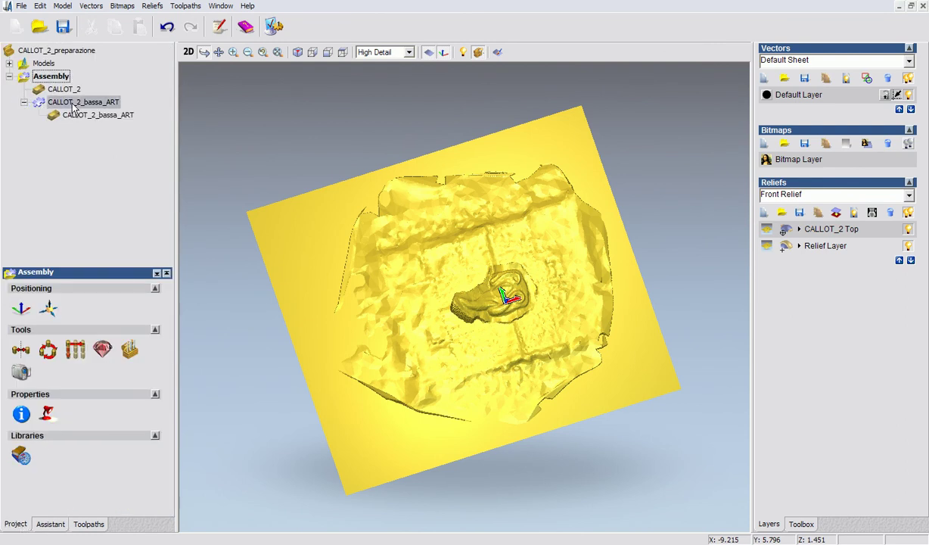
right_click(72, 106)
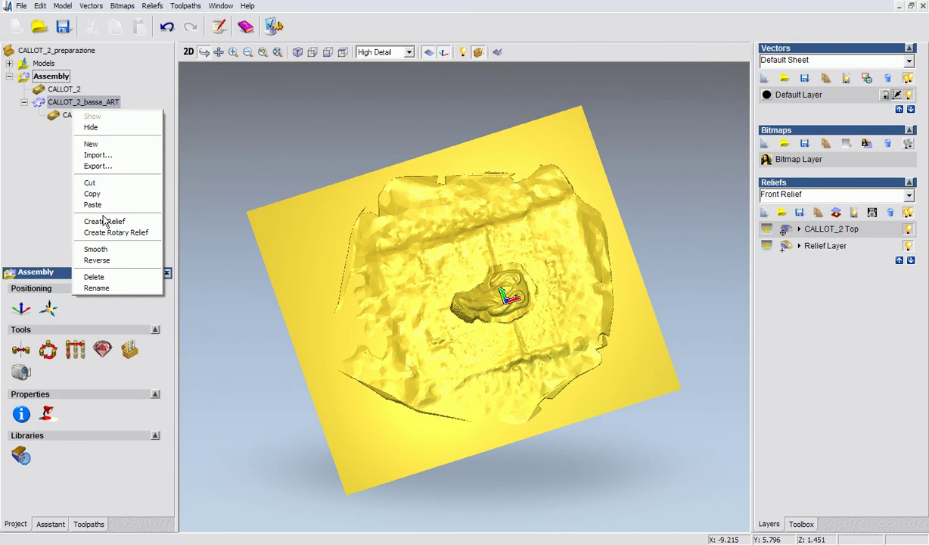
click(102, 167)
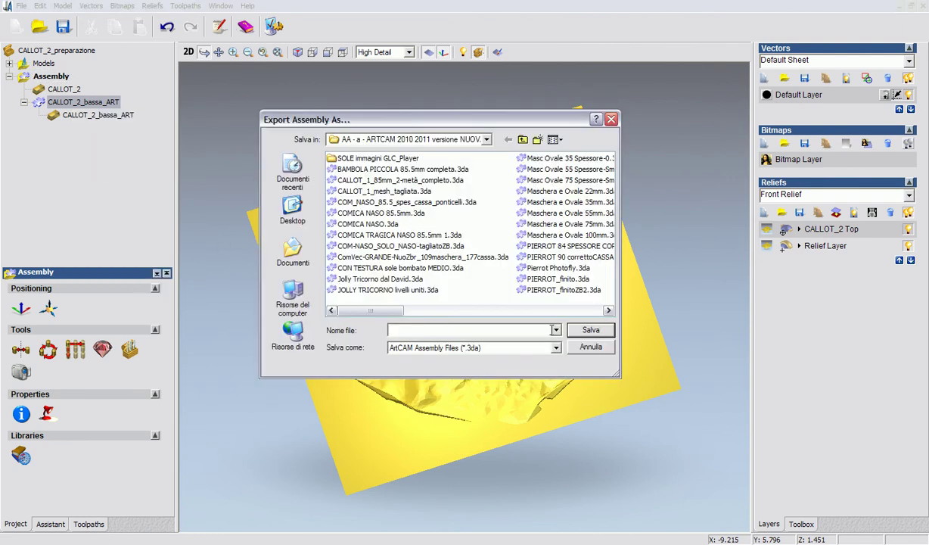
text(C)
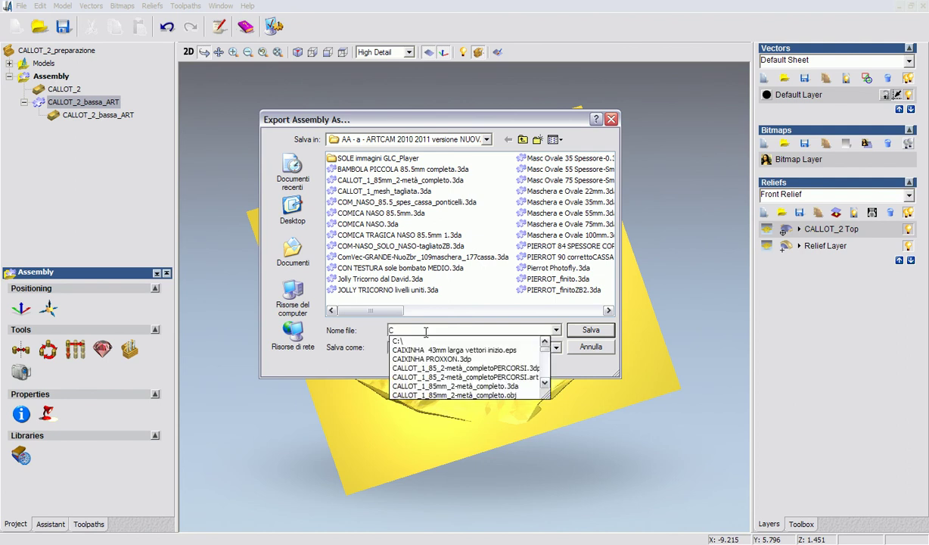
text(ALLOT_)
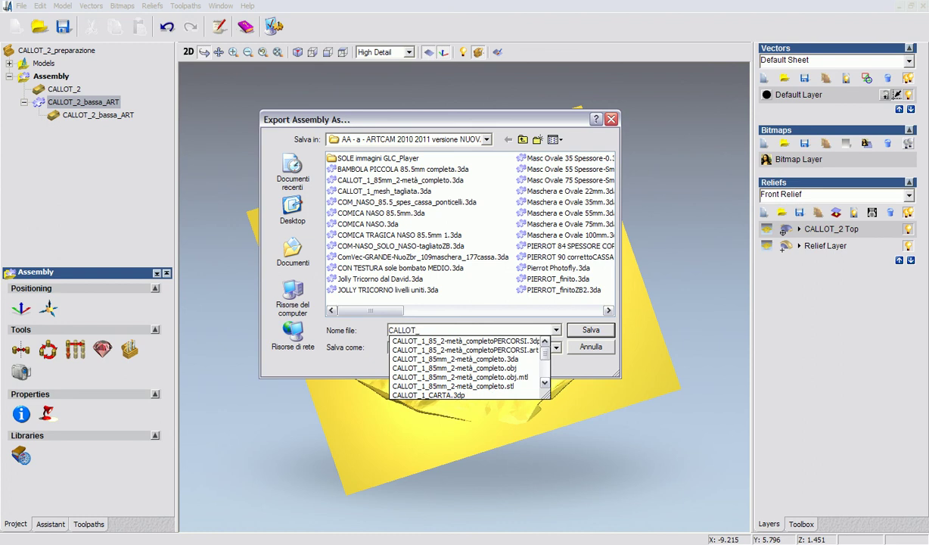
text(2)
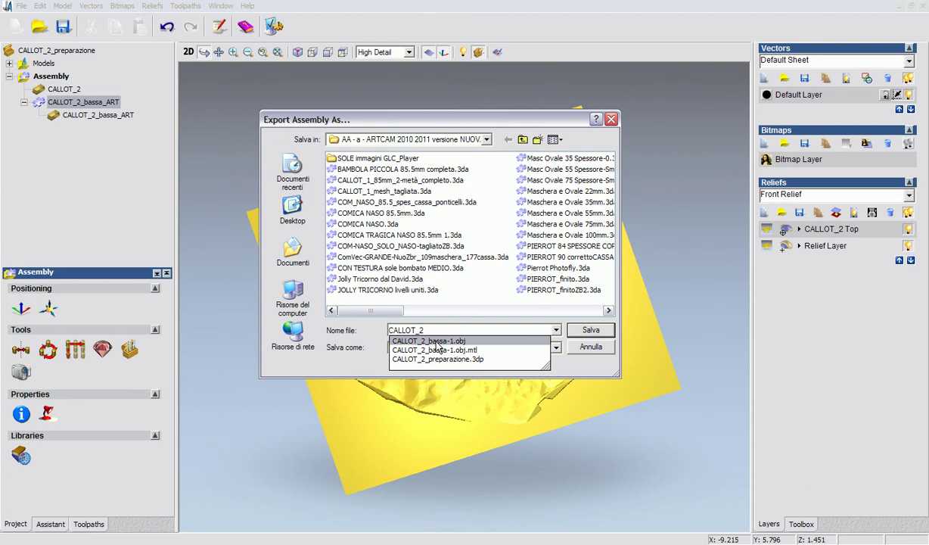
click(436, 342)
click(459, 331)
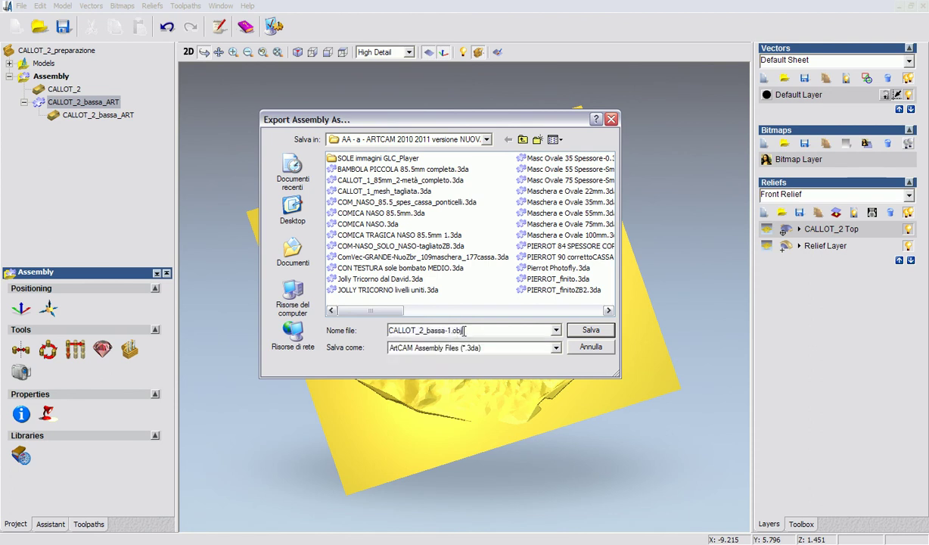
key(BackSpace)
key(BackSpace)
key(BackSpace)
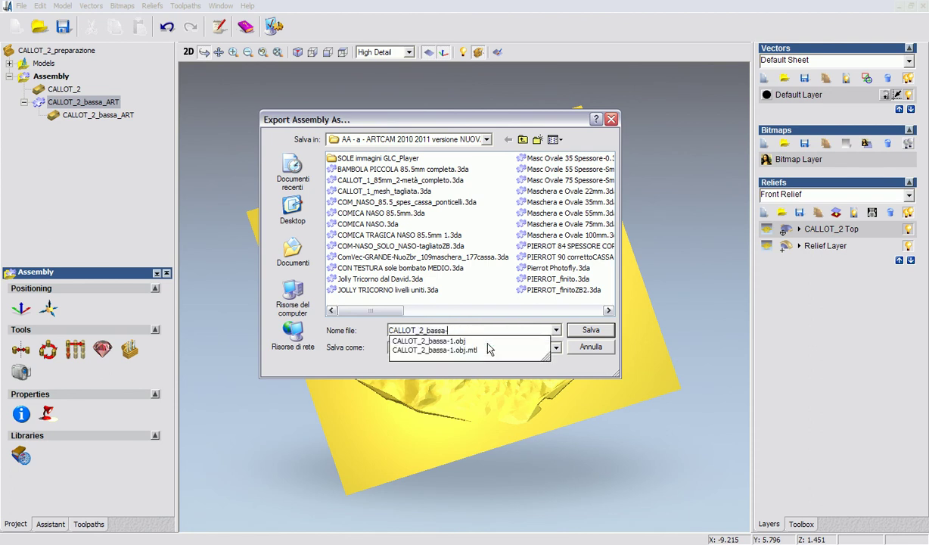
text(2_ART)
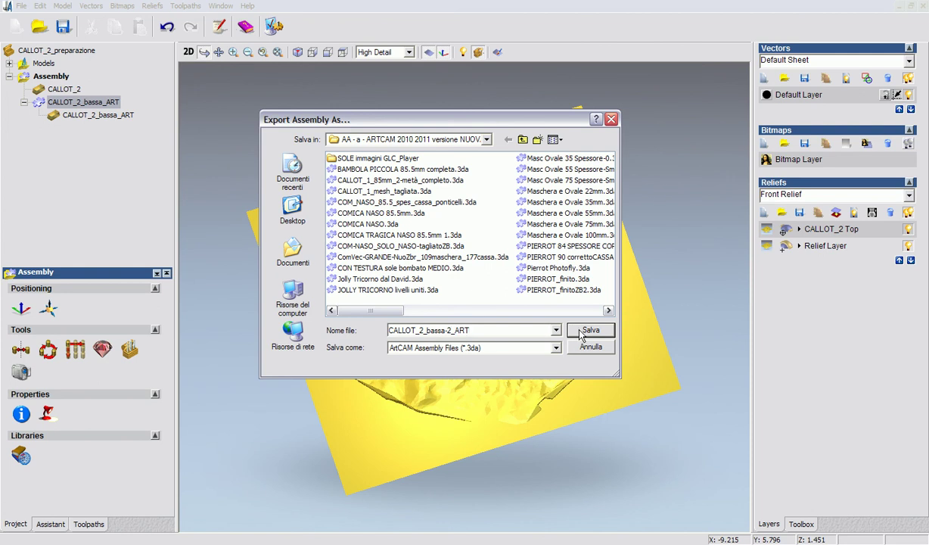
click(590, 330)
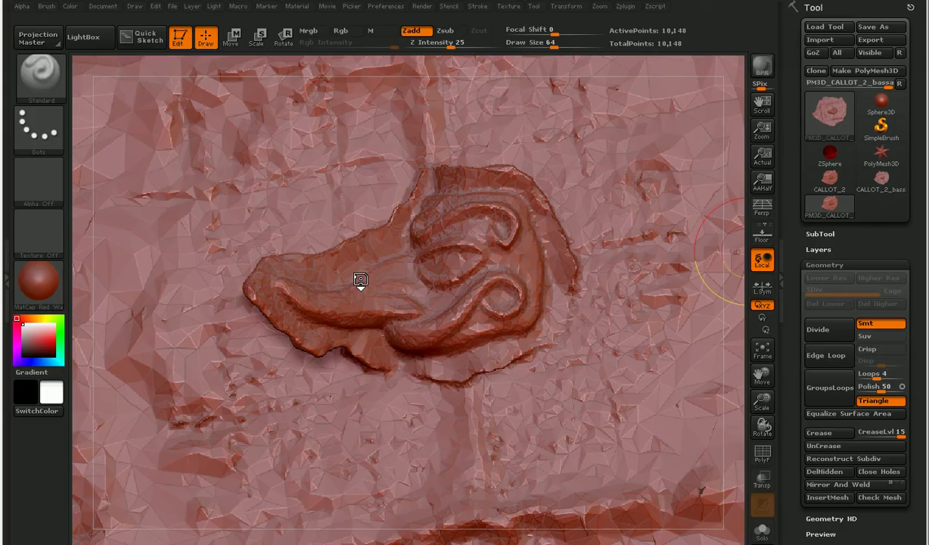
Switch to ZBrush and reinitialize it to a clean state with Preferences > Init ZBrush.
click(529, 541)
click(378, 7)
click(383, 30)
click(439, 306)
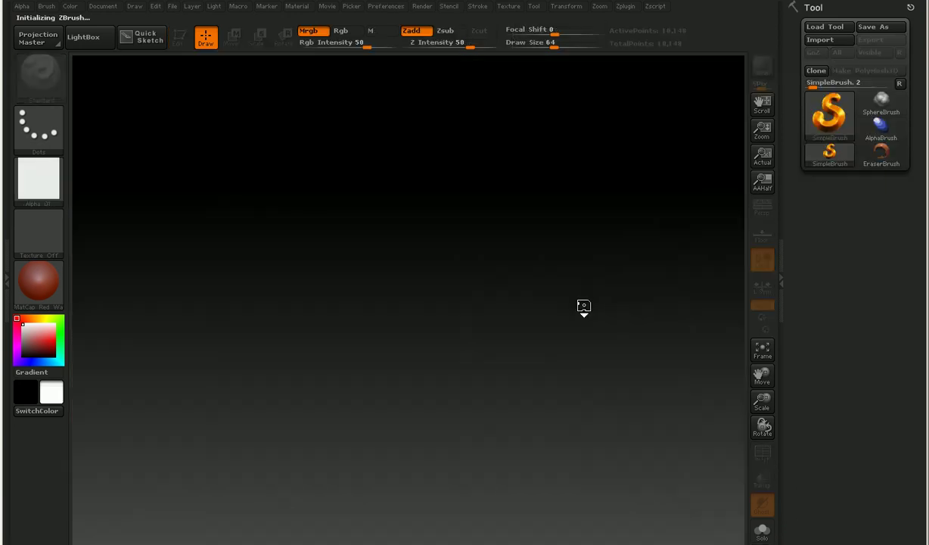
Browse the mesh import files newest first, pick CALLOT_2_bassa-1.obj, then cancel the import.
click(823, 42)
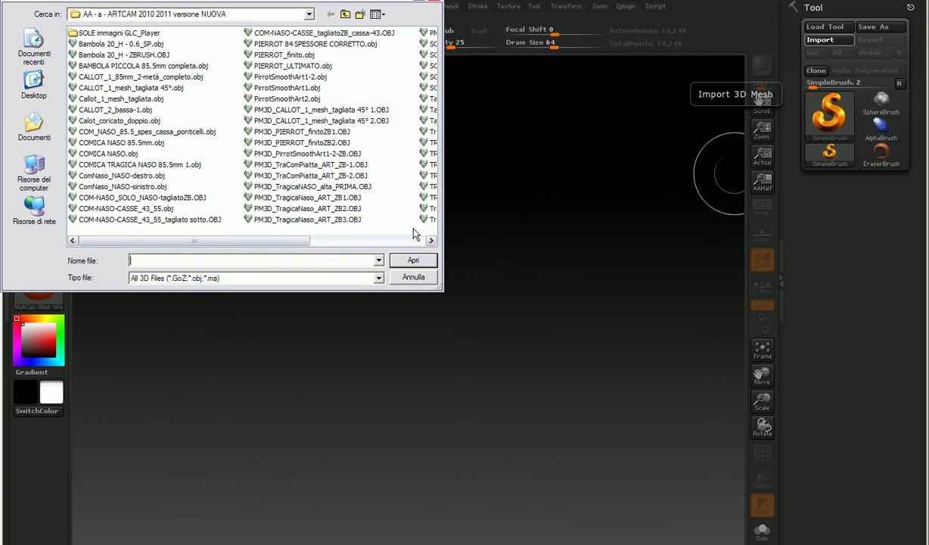
drag(439, 284, 507, 320)
click(445, 14)
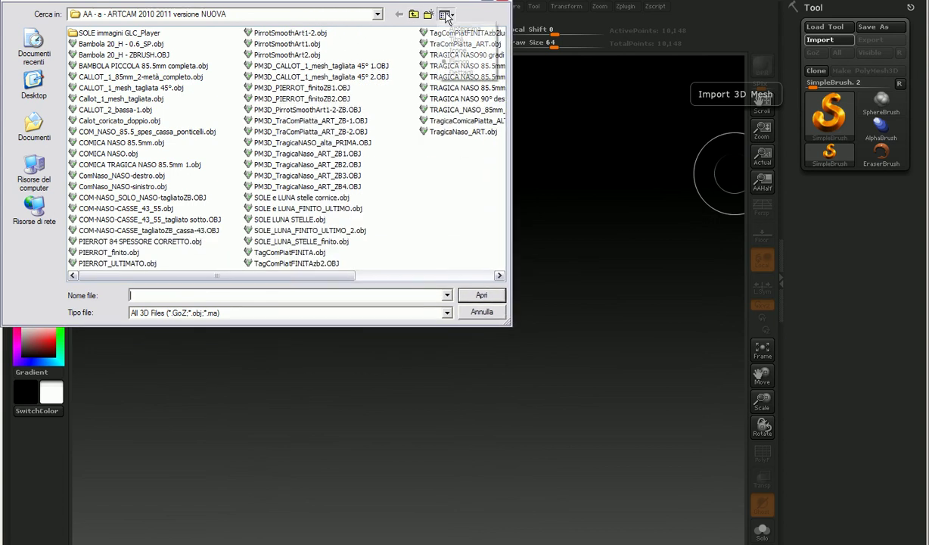
click(460, 72)
click(409, 34)
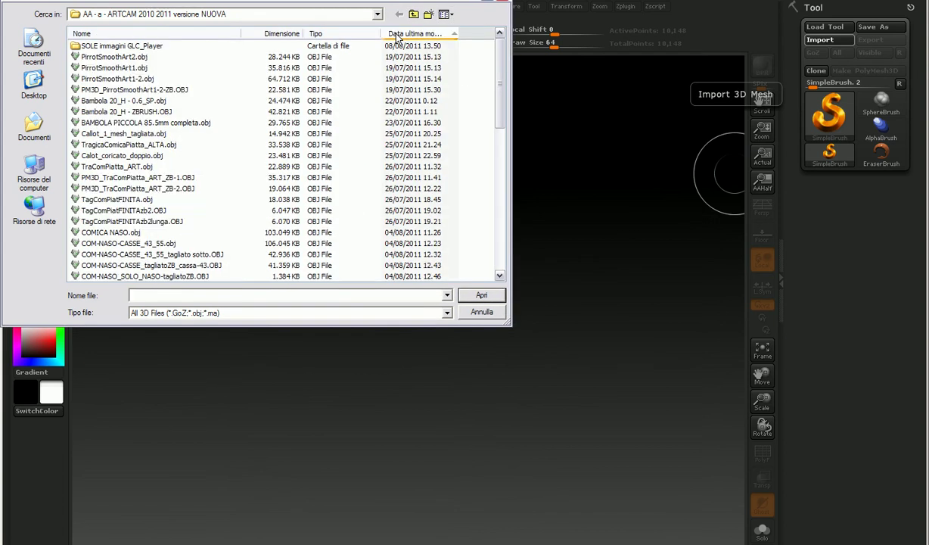
click(409, 33)
click(124, 46)
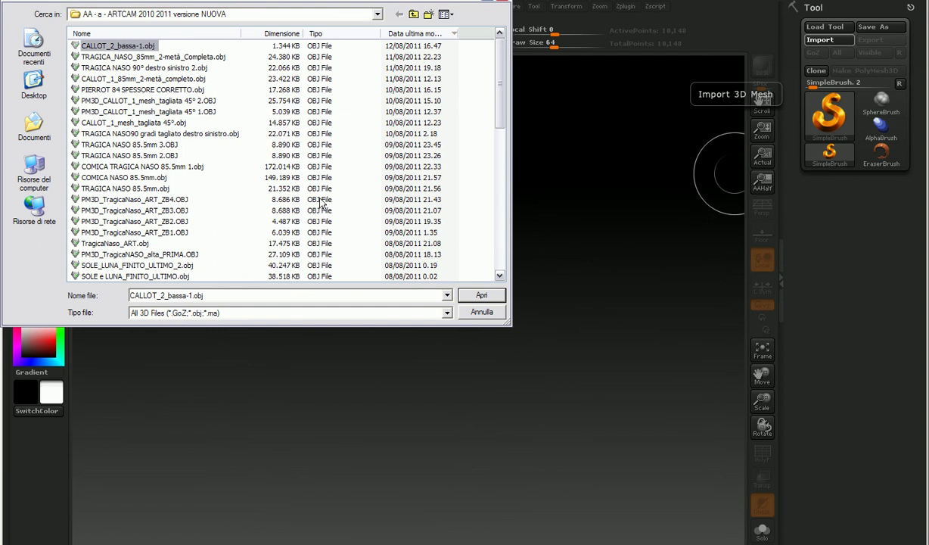
click(479, 314)
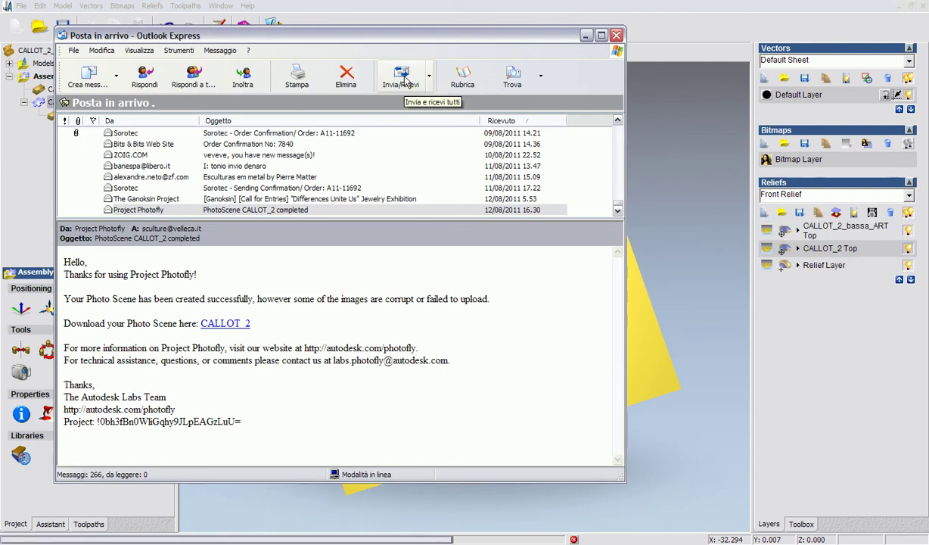
Run an Invia/Ricevi mail check in Outlook Express, then minimize the mail window.
click(405, 79)
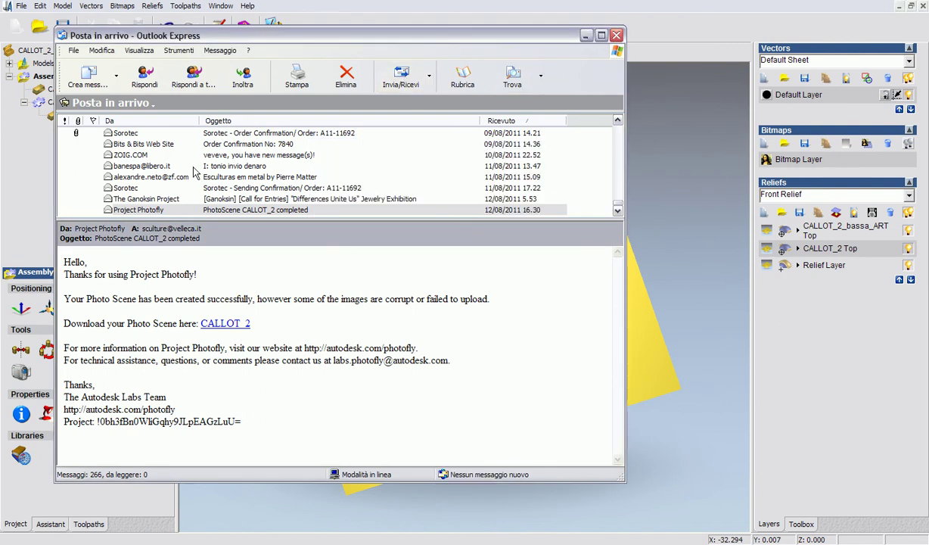
click(585, 35)
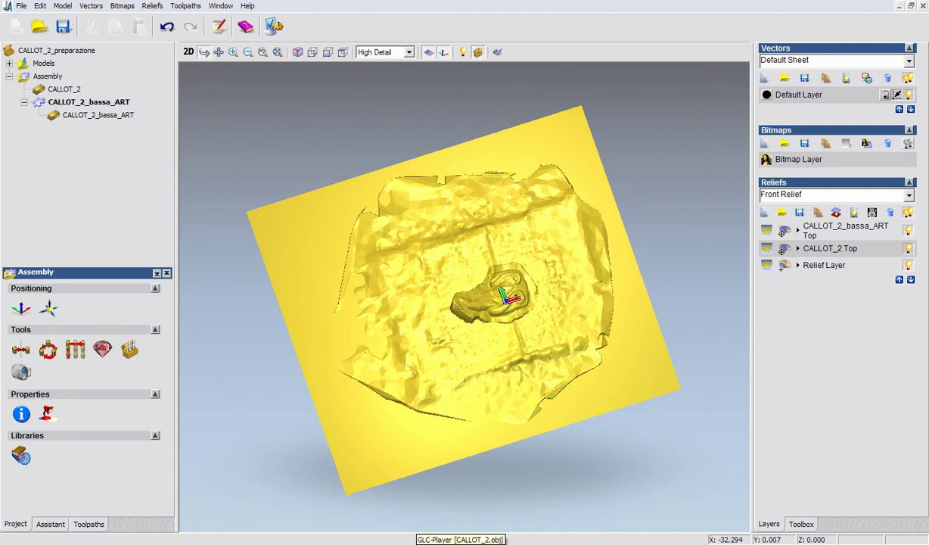
Start exporting CALLOT_2_bassa_ART, listing the folder's files in detail with newest first.
right_click(64, 109)
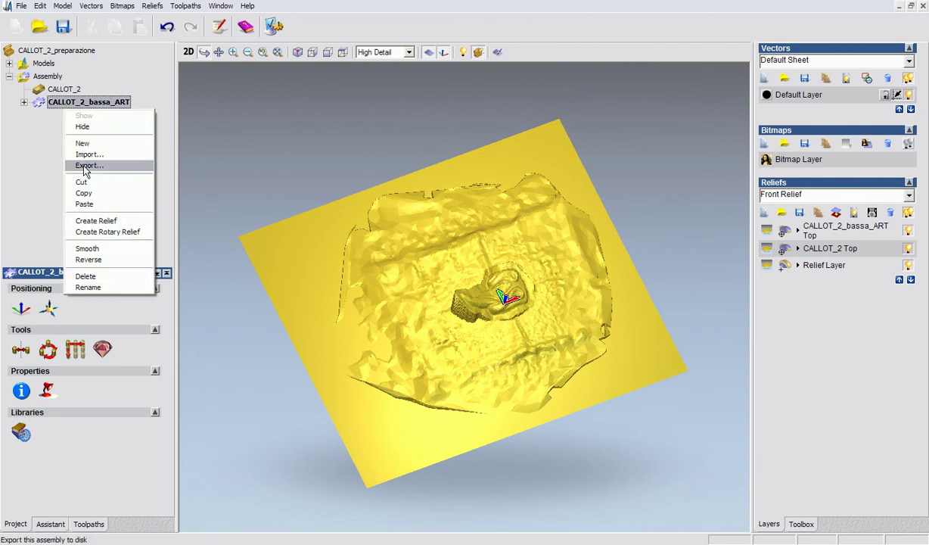
click(87, 165)
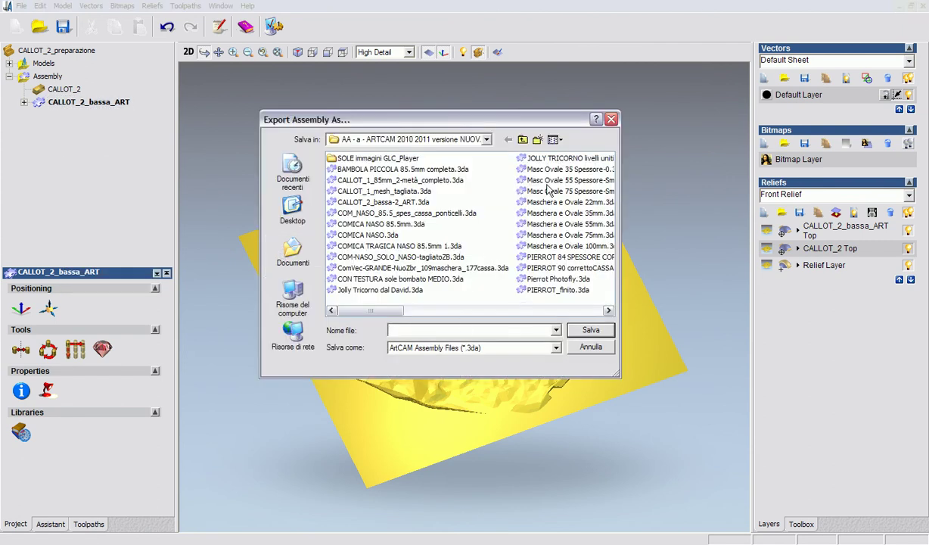
click(555, 139)
click(552, 195)
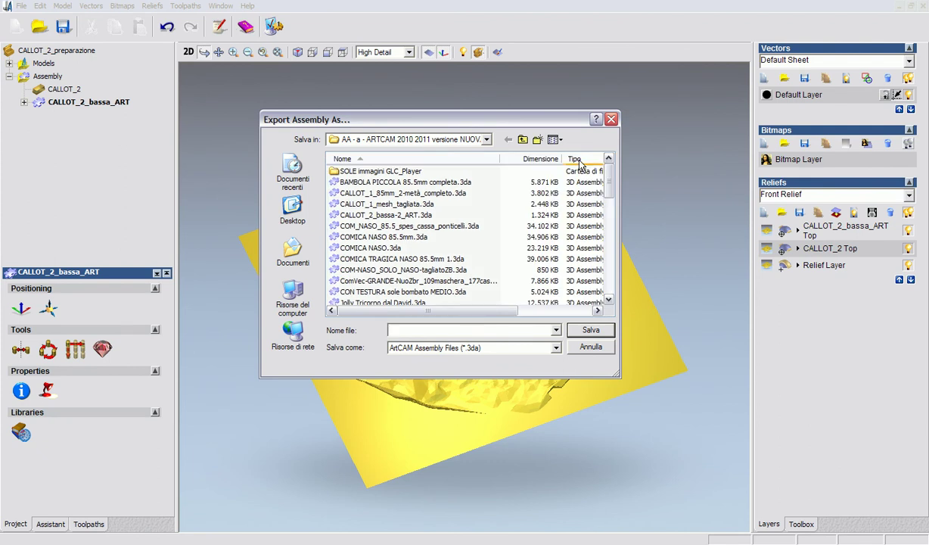
drag(618, 373, 668, 392)
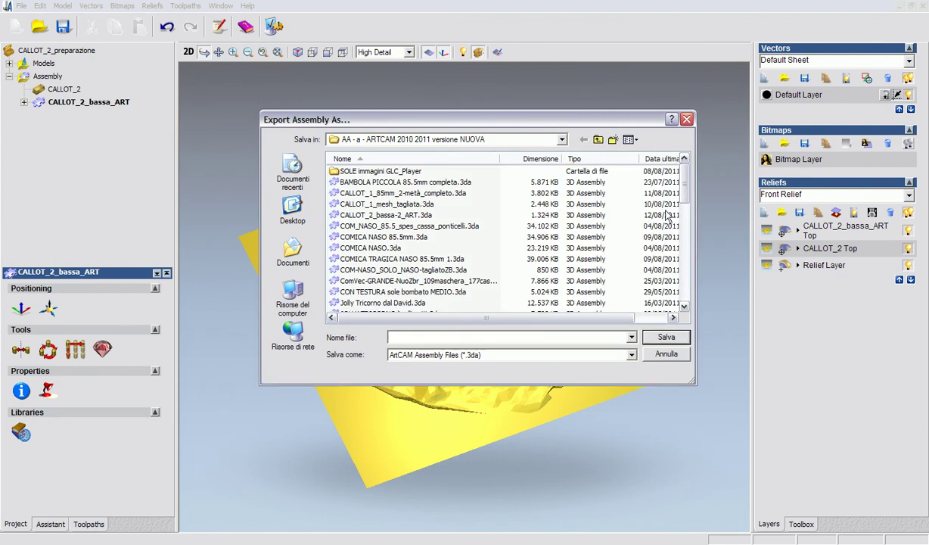
click(666, 159)
click(667, 159)
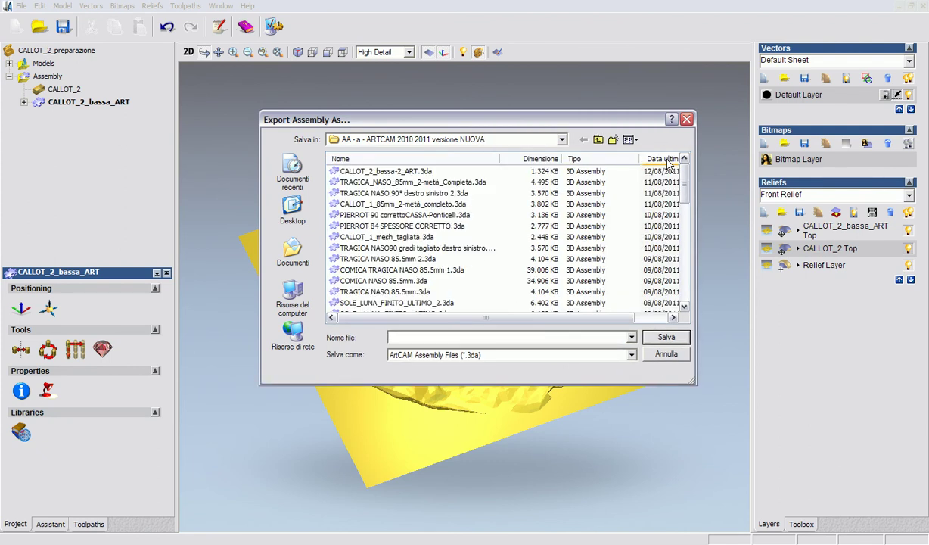
Save the assembly as CALLOT_2_bassa-2_ART in Wavefront Object (*.obj) format.
click(406, 171)
click(500, 338)
key(BackSpace)
key(BackSpace)
key(BackSpace)
click(631, 355)
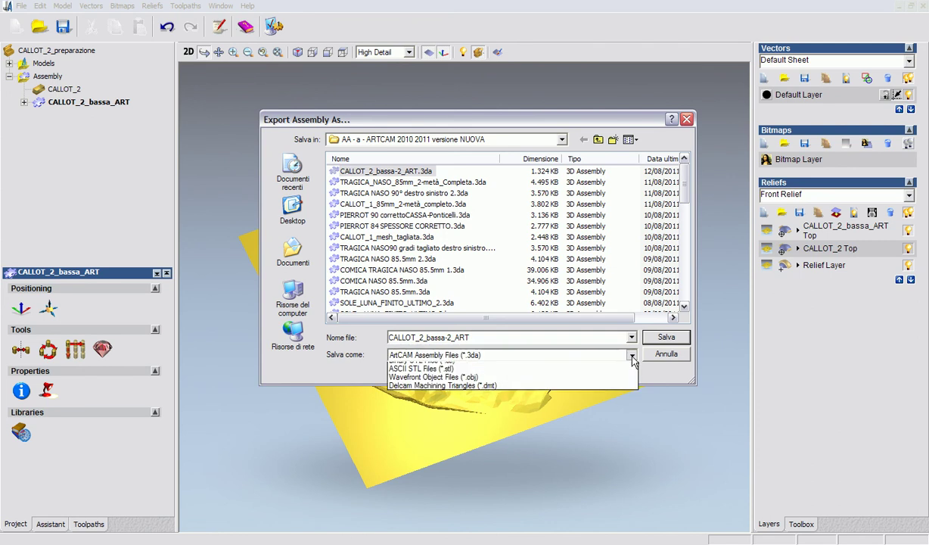
click(471, 379)
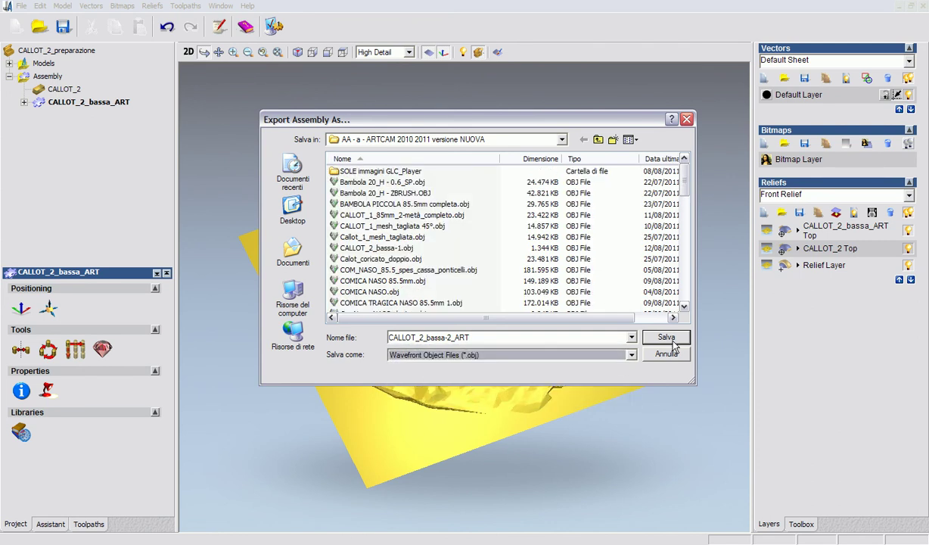
click(647, 335)
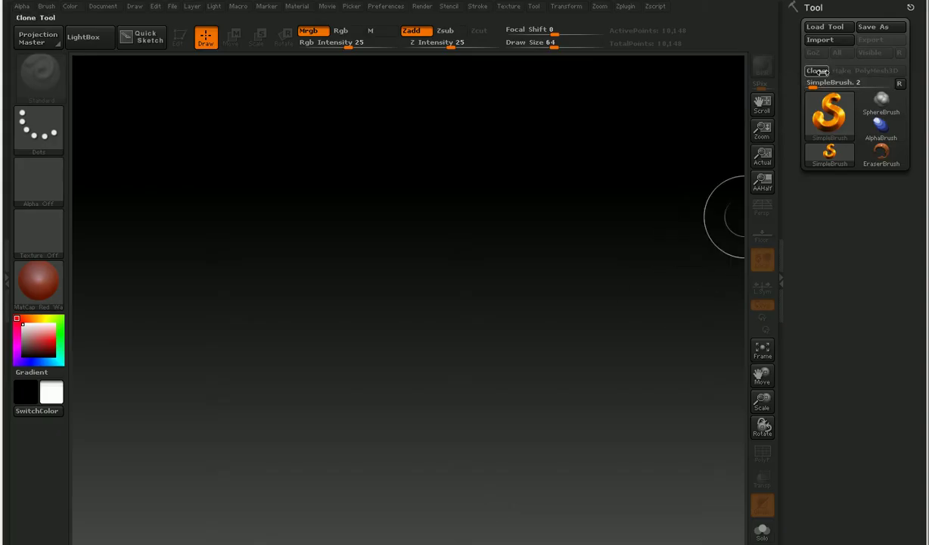
Import CALLOT_2_bassa-2_ART.obj into ZBrush, choosing it from the files sorted newest first.
click(823, 39)
click(445, 14)
click(459, 73)
click(414, 34)
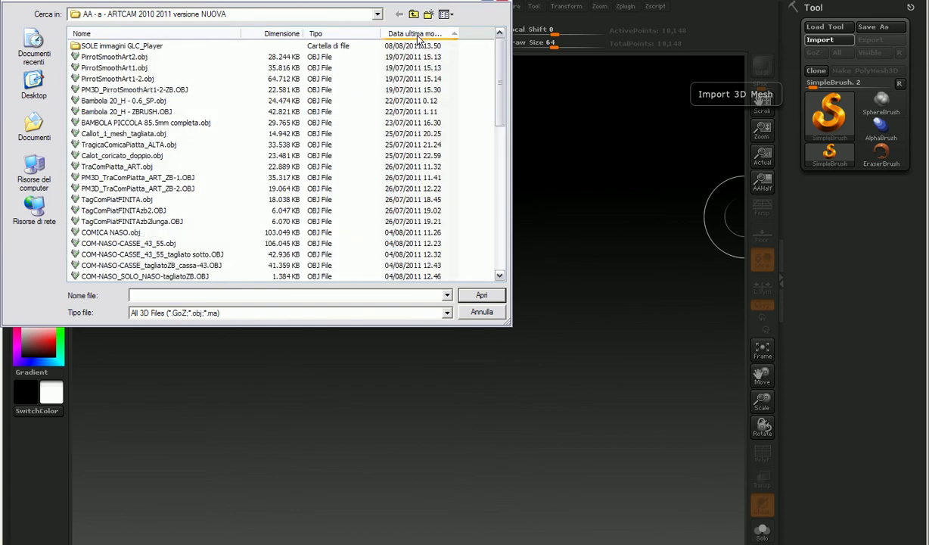
click(415, 34)
click(147, 46)
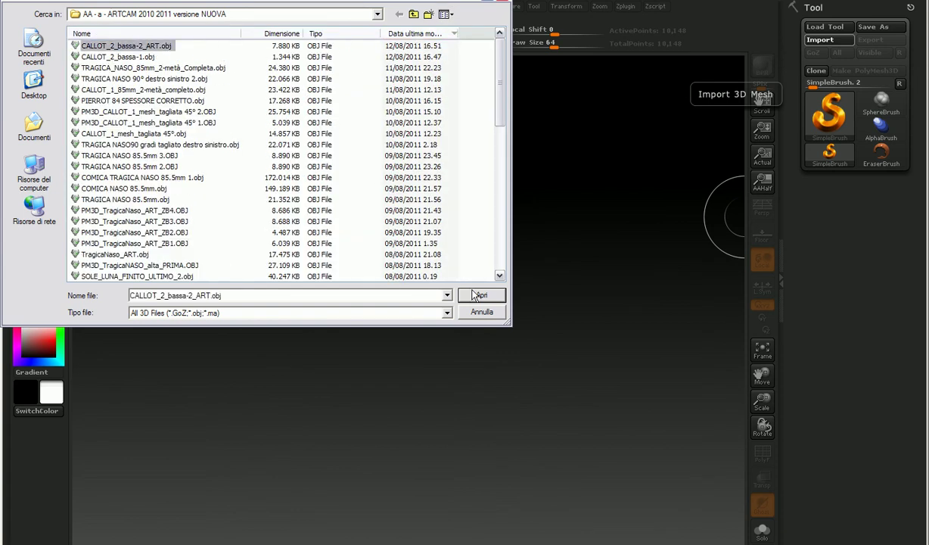
click(475, 294)
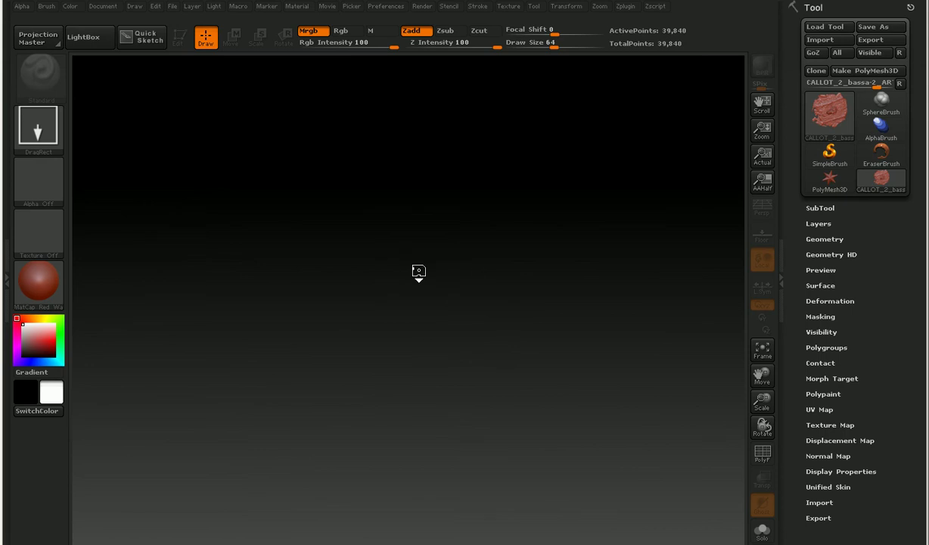
Draw the relief on the canvas, enter Edit mode, convert it to PolyMesh3D, and zoom in.
drag(409, 251, 443, 484)
key(t)
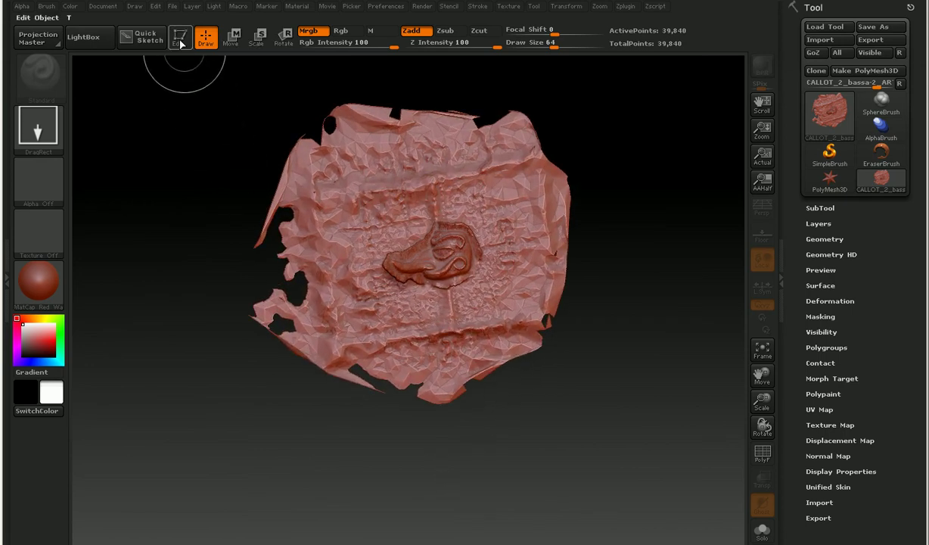
click(180, 43)
click(875, 71)
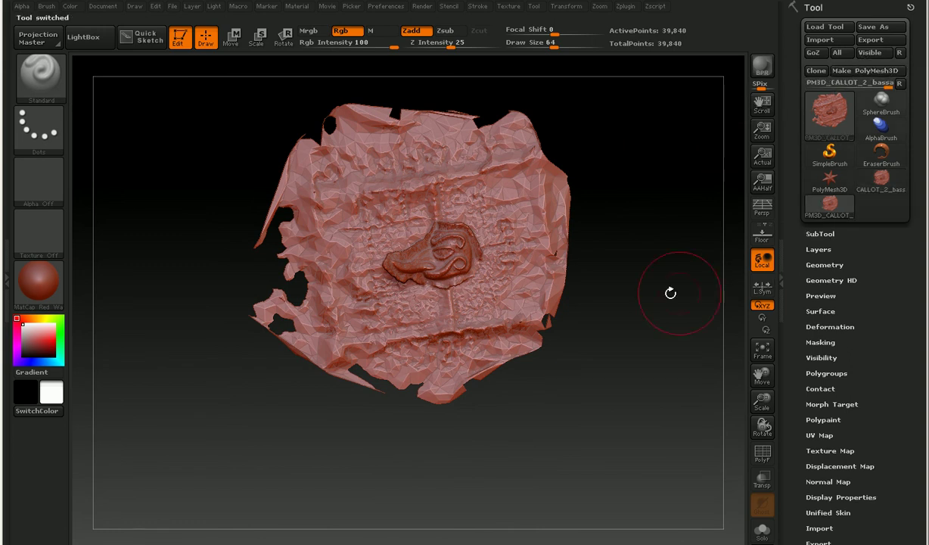
drag(761, 399, 822, 260)
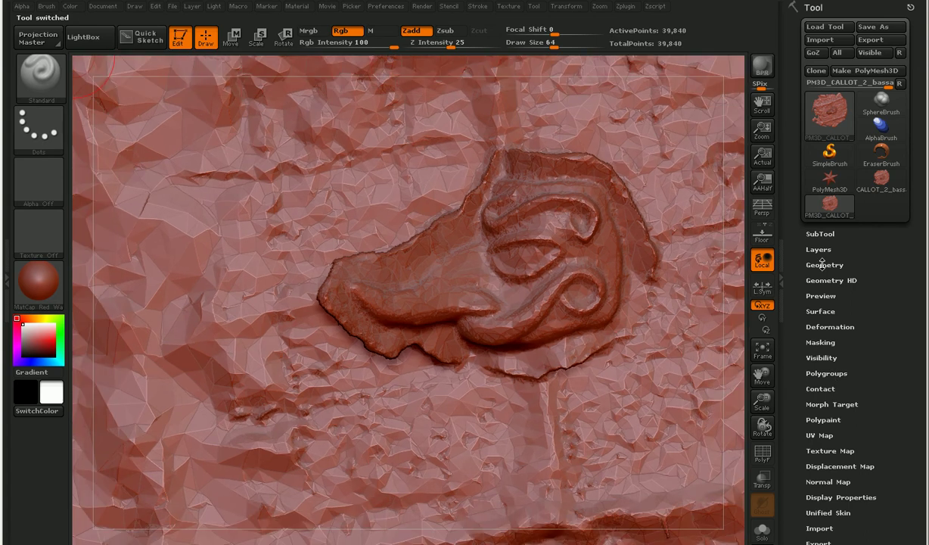
click(822, 263)
Divide the relief up to SDiv 4 (about 3.475 million points) and rotate to check it.
click(824, 339)
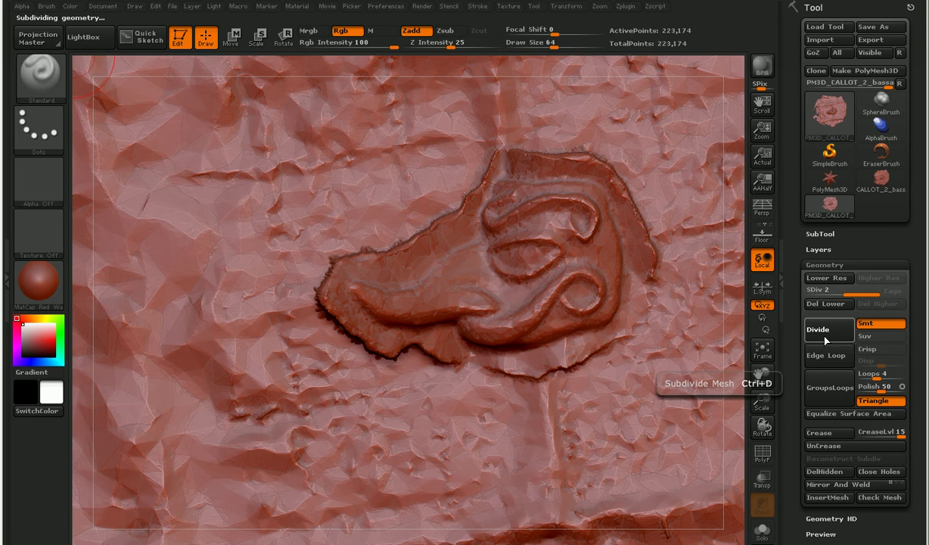
click(824, 340)
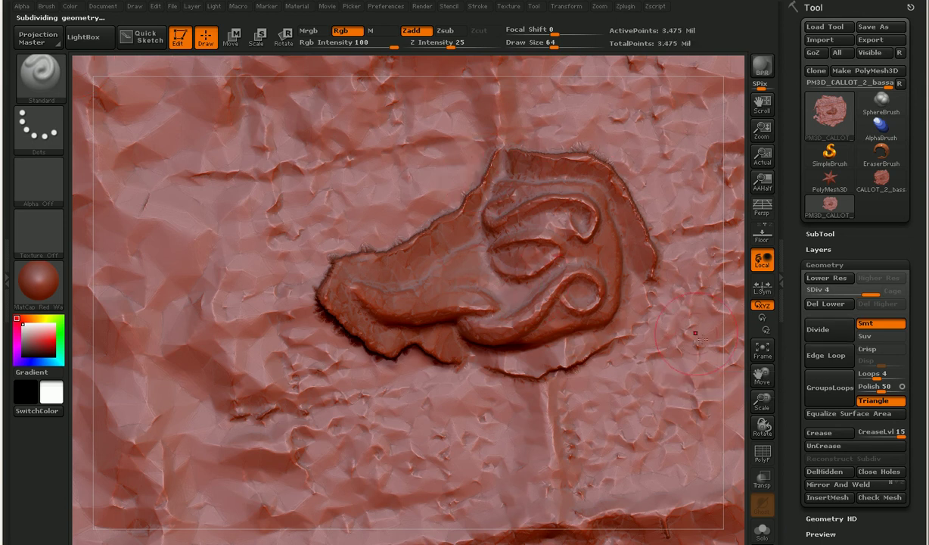
mouse_move(802, 394)
mouse_down()
mouse_move(743, 419)
mouse_move(768, 413)
mouse_move(533, 301)
mouse_up()
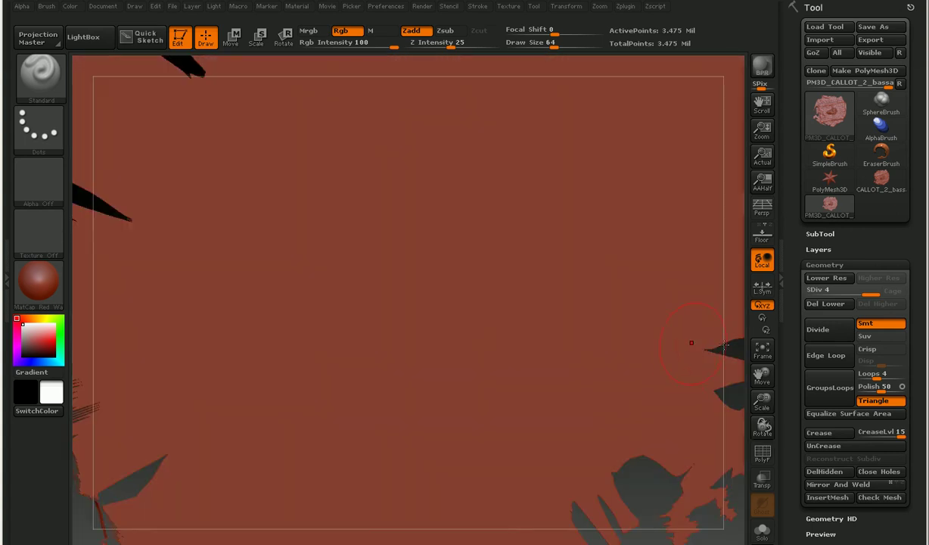
mouse_move(762, 426)
mouse_down()
mouse_move(649, 480)
mouse_move(694, 464)
mouse_move(647, 489)
mouse_move(695, 525)
mouse_move(626, 480)
mouse_up()
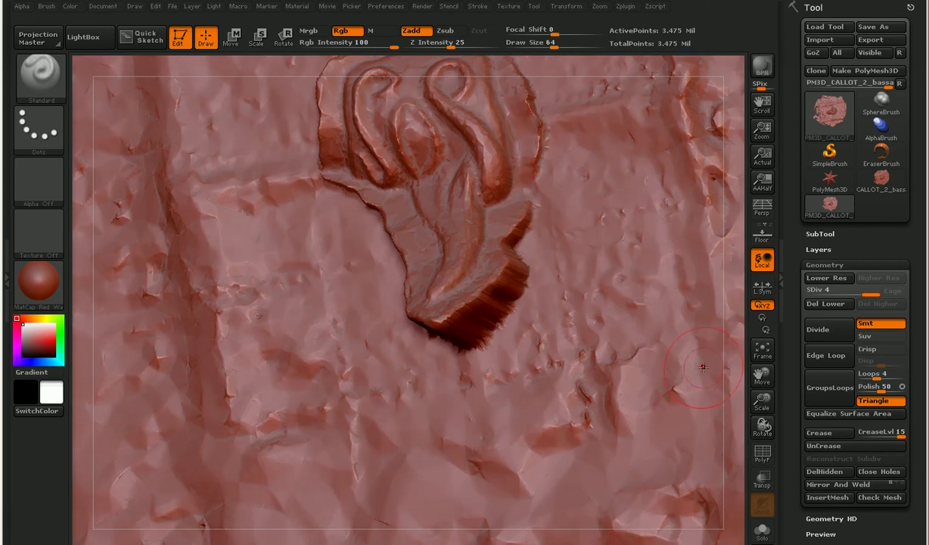
Inspect the subdivided slab from several angles with Local turned off, then hide ZBrush.
drag(762, 399, 760, 301)
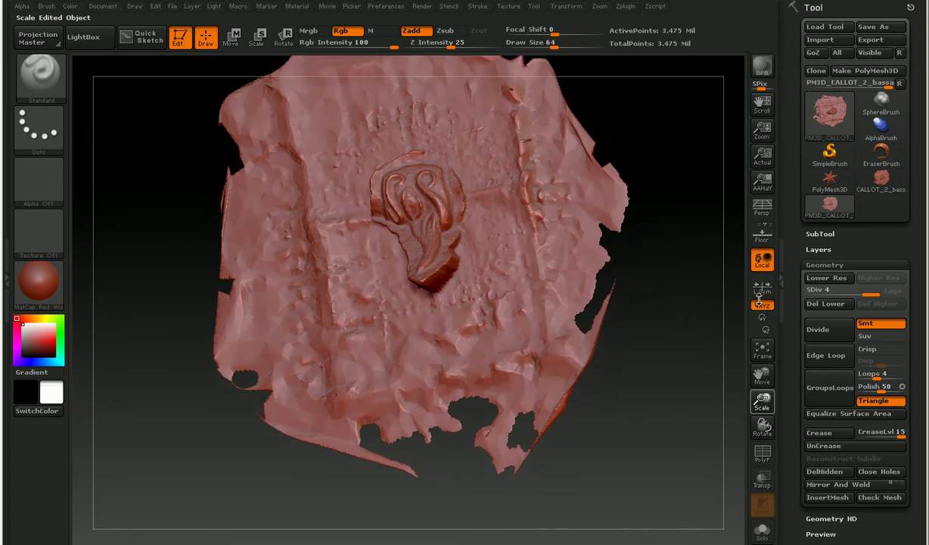
drag(732, 385, 374, 459)
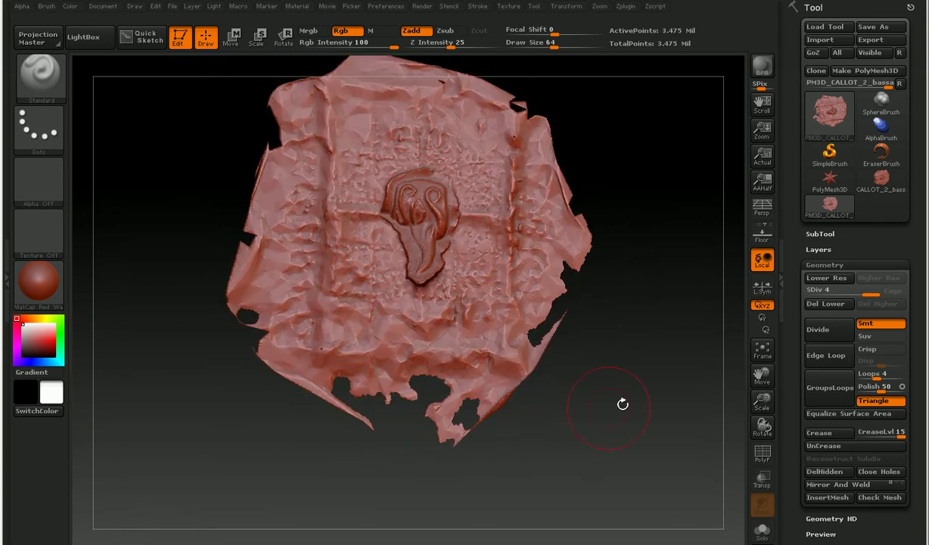
mouse_move(645, 422)
mouse_down()
mouse_move(631, 326)
mouse_move(608, 408)
mouse_move(584, 392)
mouse_up()
drag(631, 273, 659, 302)
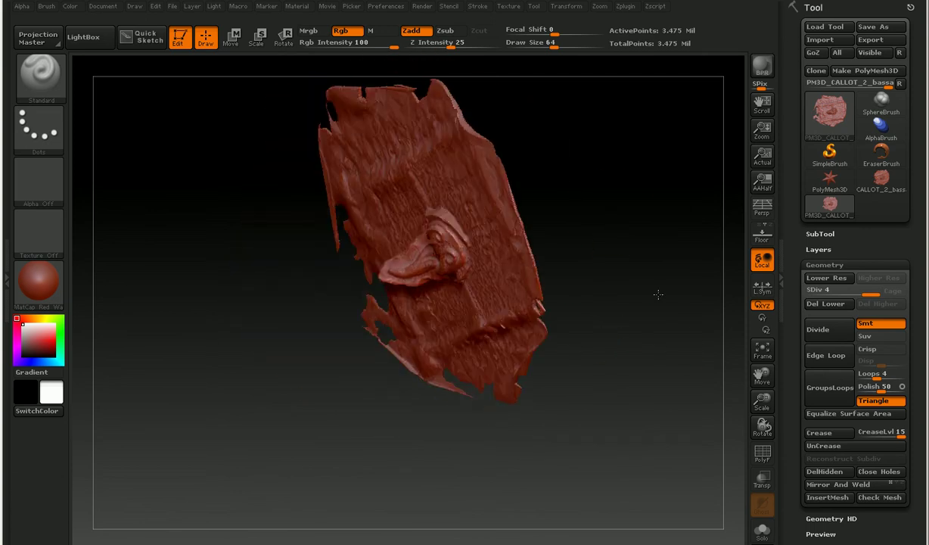
click(761, 259)
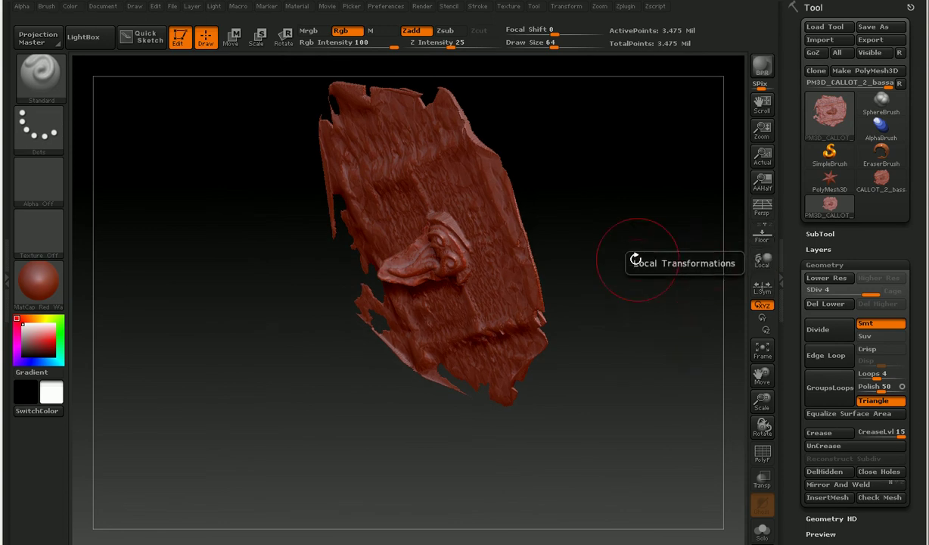
drag(601, 234, 628, 235)
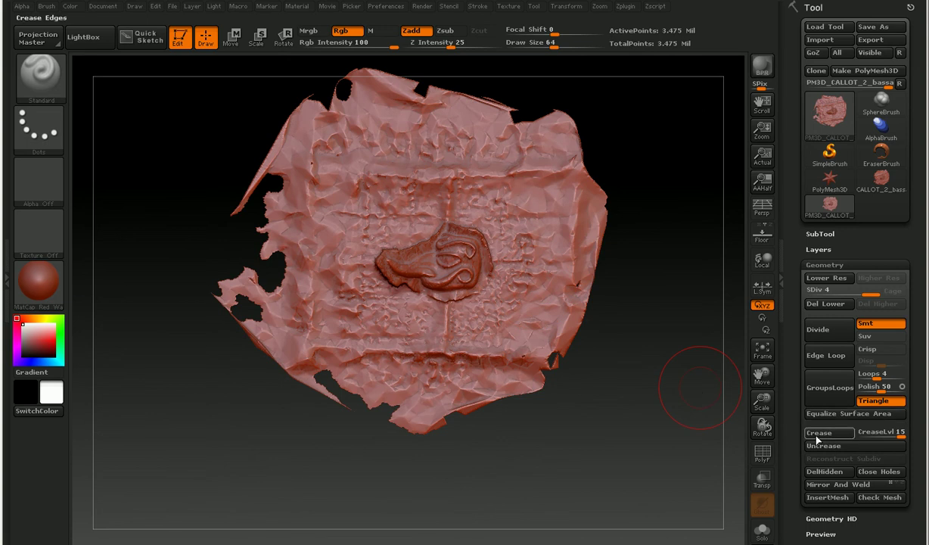
mouse_move(766, 408)
mouse_down()
mouse_move(770, 504)
mouse_move(765, 288)
mouse_up()
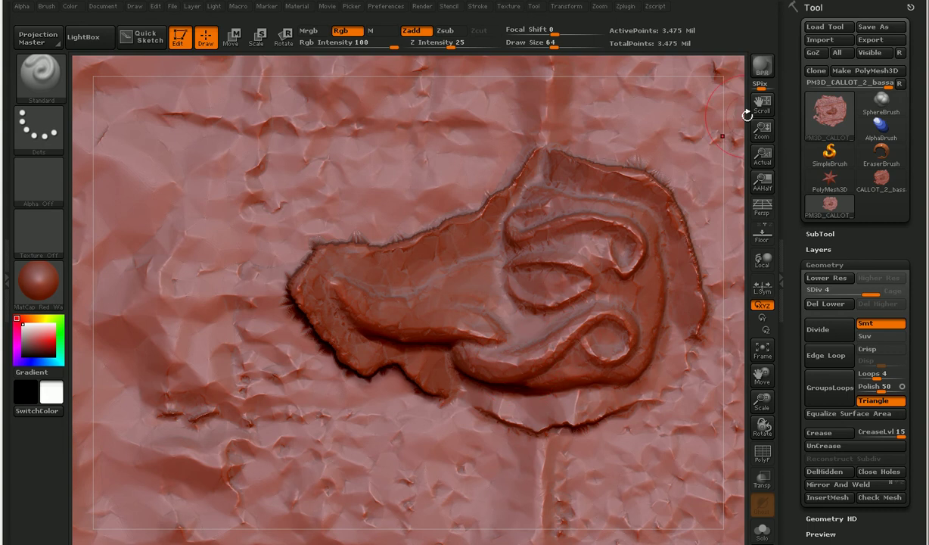
click(879, 13)
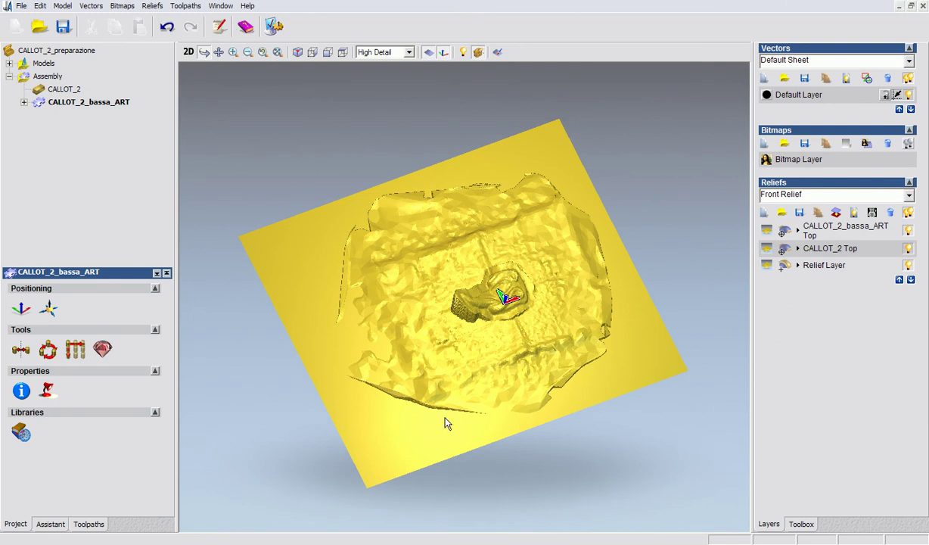
Show the desktop with Super+D to reveal the inbox's new CALLOT_2_ALTA message.
key(super+d)
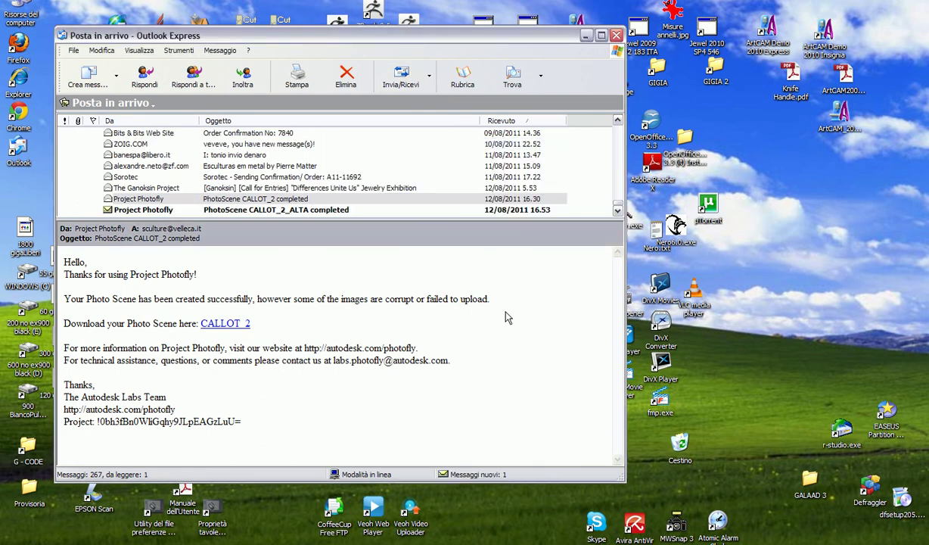
Save the CALLOT_2_ALTA Photofly completion e-mail to disk and follow its download link in Firefox.
click(307, 211)
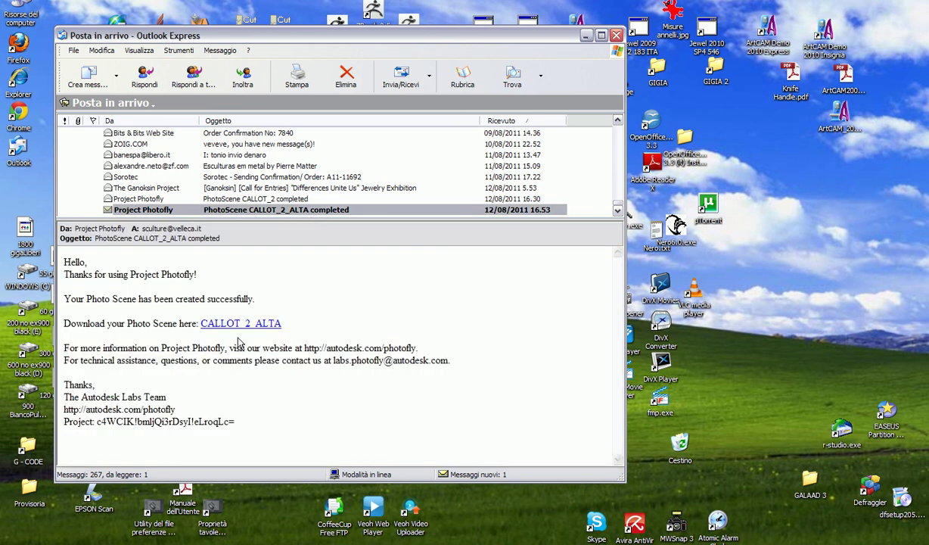
click(73, 51)
click(83, 84)
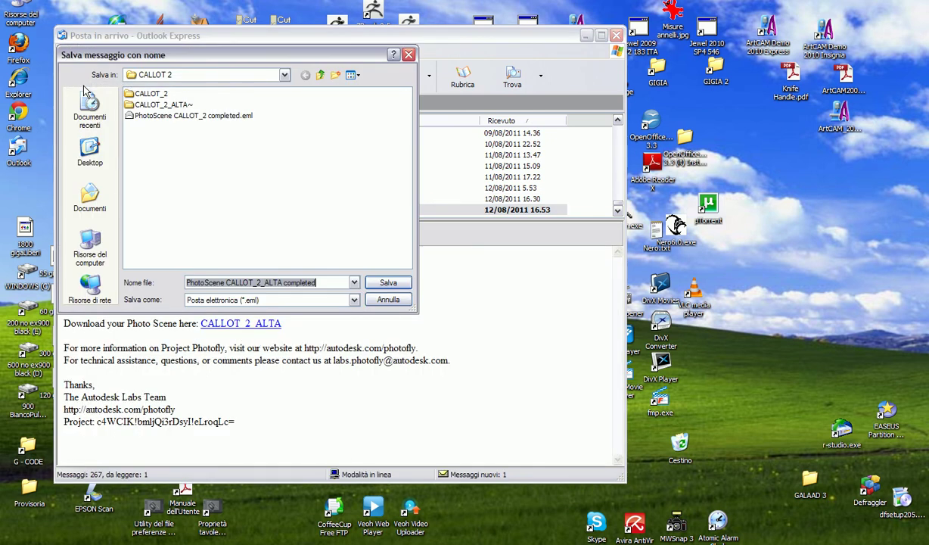
click(368, 282)
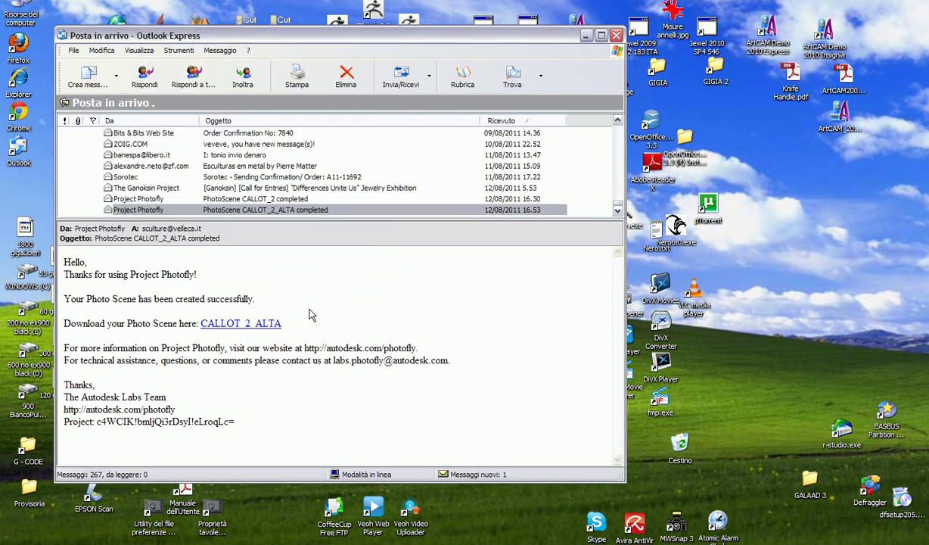
click(260, 324)
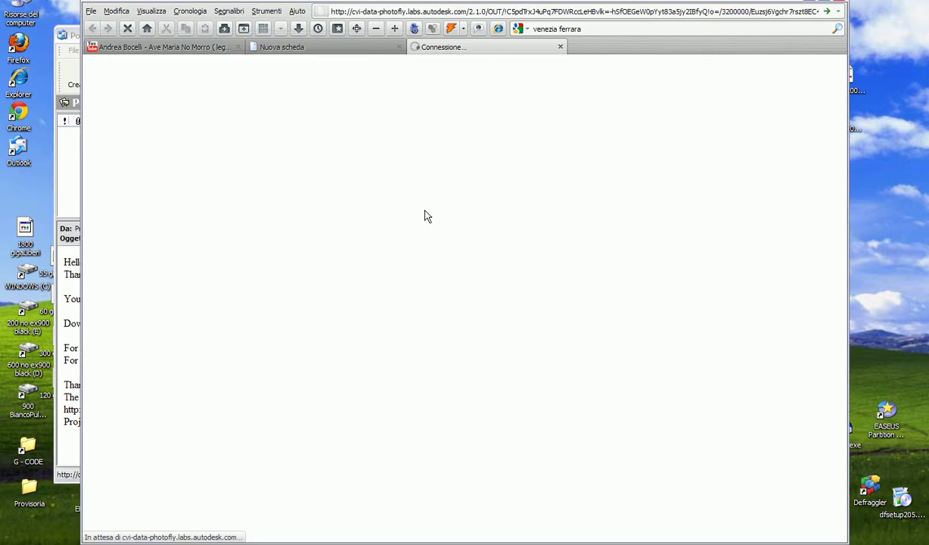
Save CALLOT_2_ALTA.3dp into the CALLOT 2 folder, then clear the browser and mail windows to the desktop.
click(347, 291)
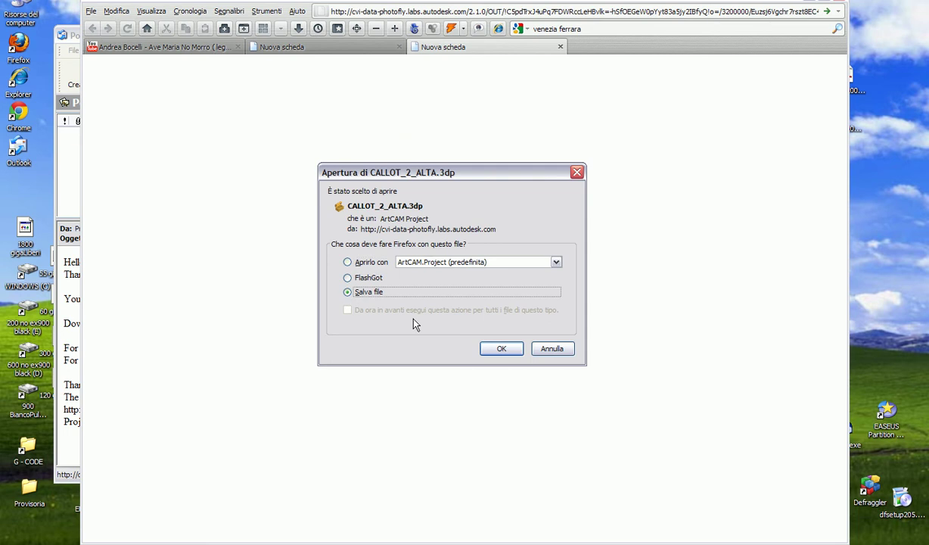
click(496, 348)
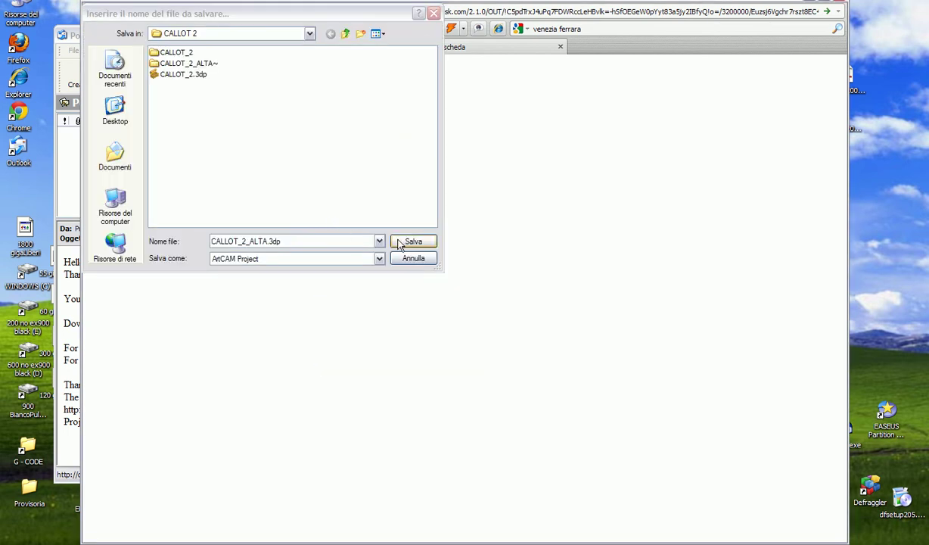
click(413, 241)
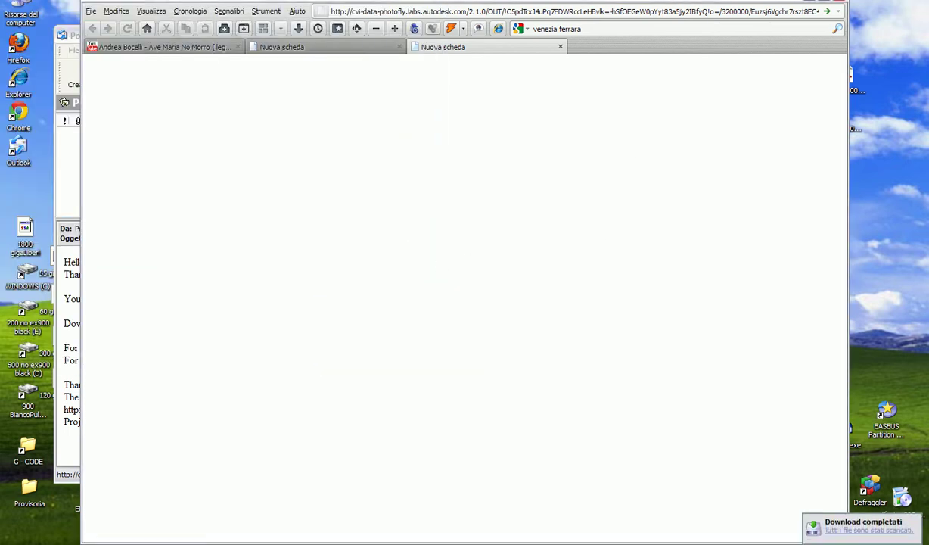
key(super+d)
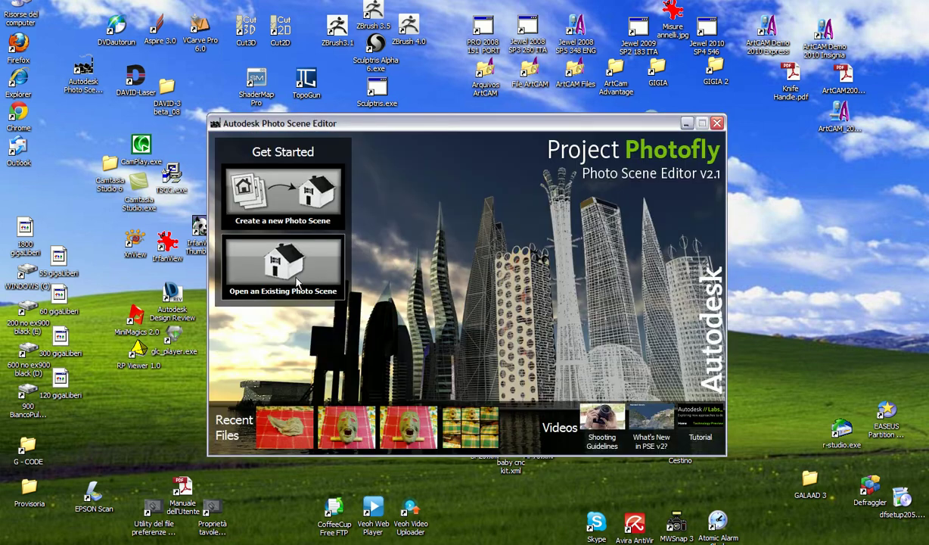
Open the existing photo scene CALLOT_2_ALTA.3dp in Photo Scene Editor.
click(293, 274)
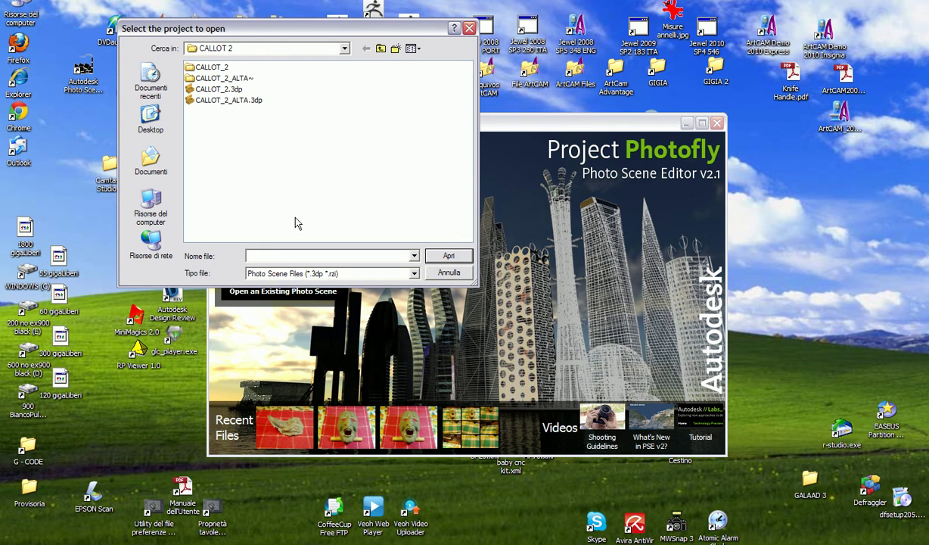
click(233, 100)
click(446, 256)
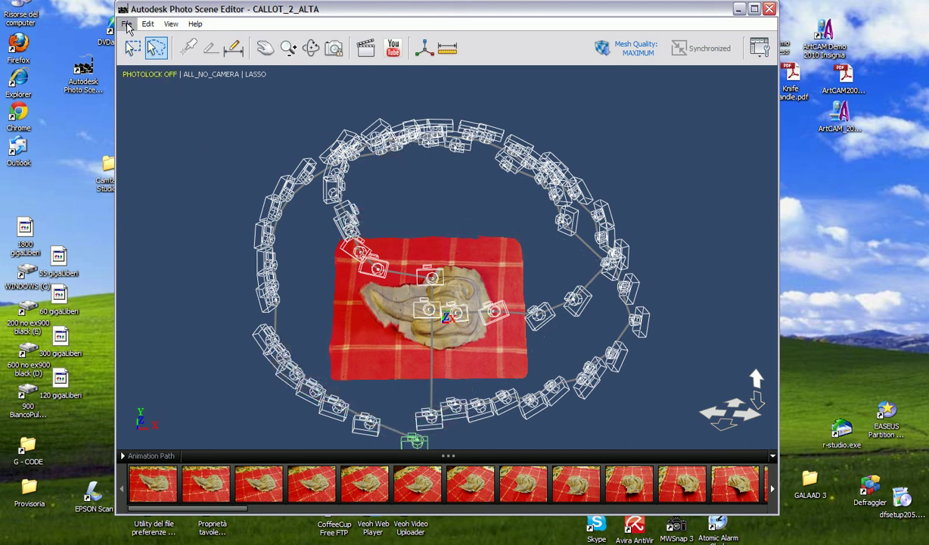
Export the CALLOT_2_ALTA scene with OBJ (obj) as the format.
click(127, 26)
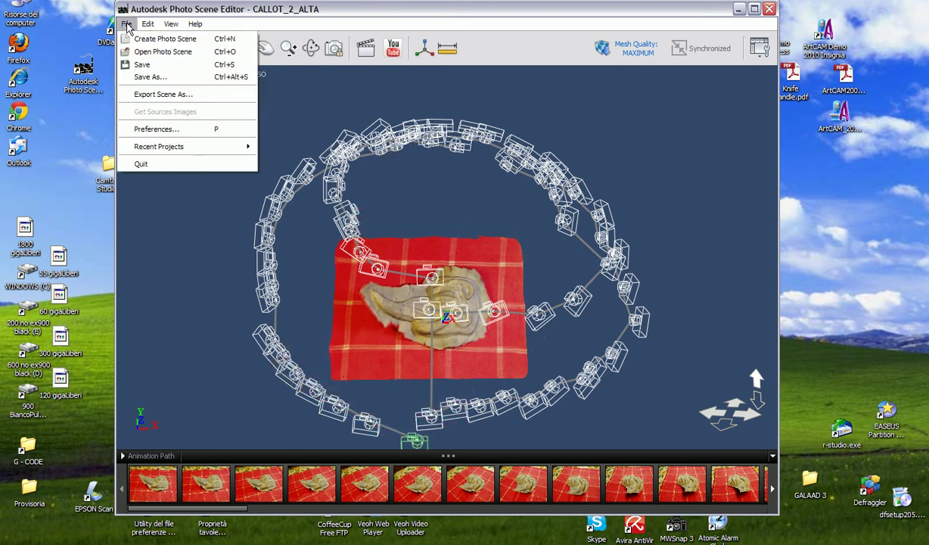
click(144, 96)
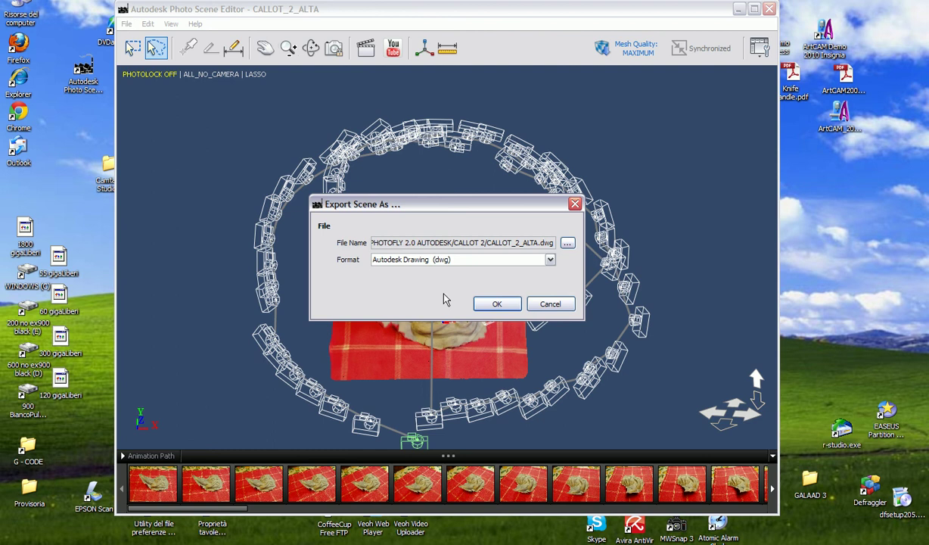
click(454, 259)
click(387, 295)
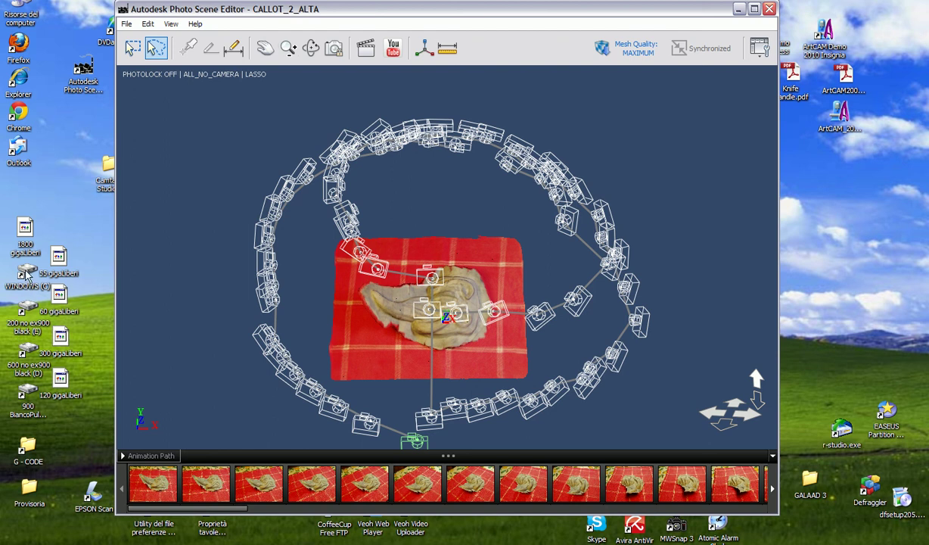
In ArtCAM JewelSmith, import CALLOT_2_ALTA.obj into the CALLOT_2_preparazione Assembly.
click(605, 516)
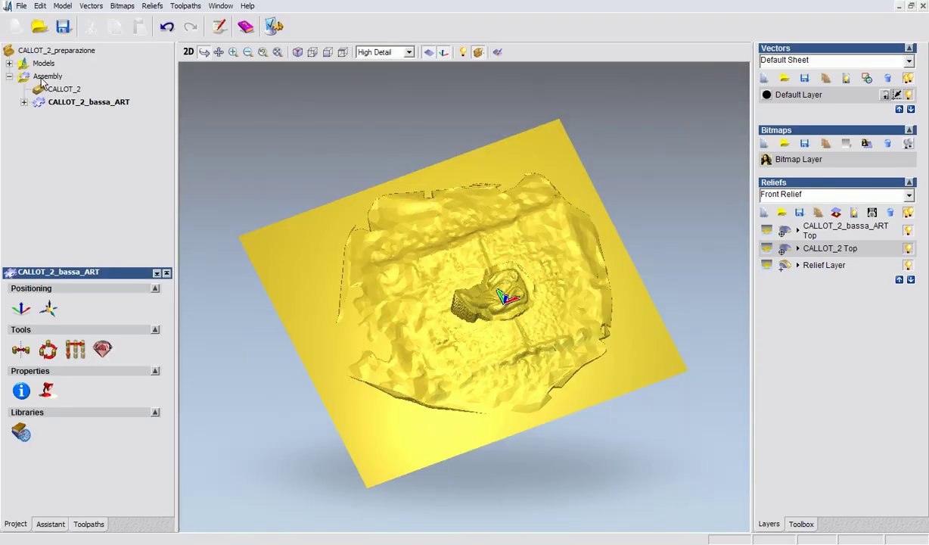
click(44, 77)
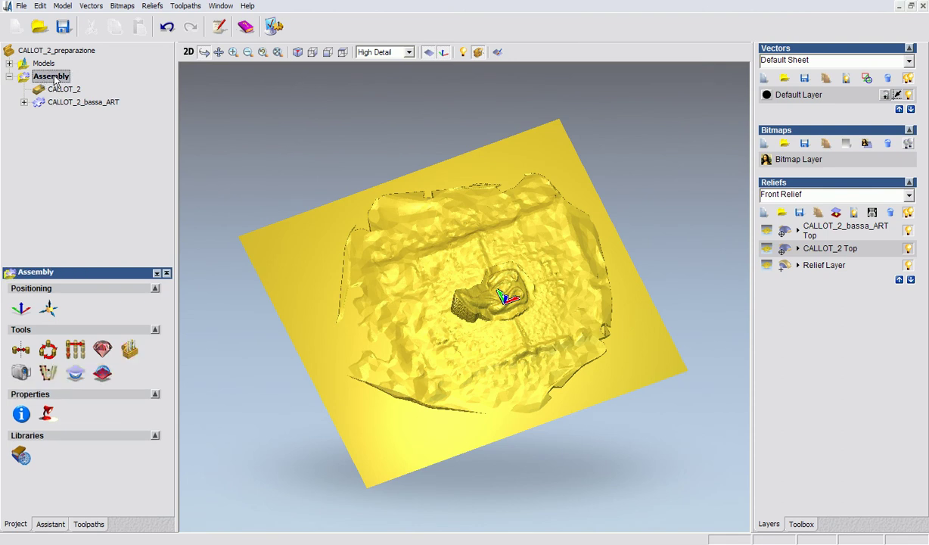
right_click(54, 79)
click(82, 124)
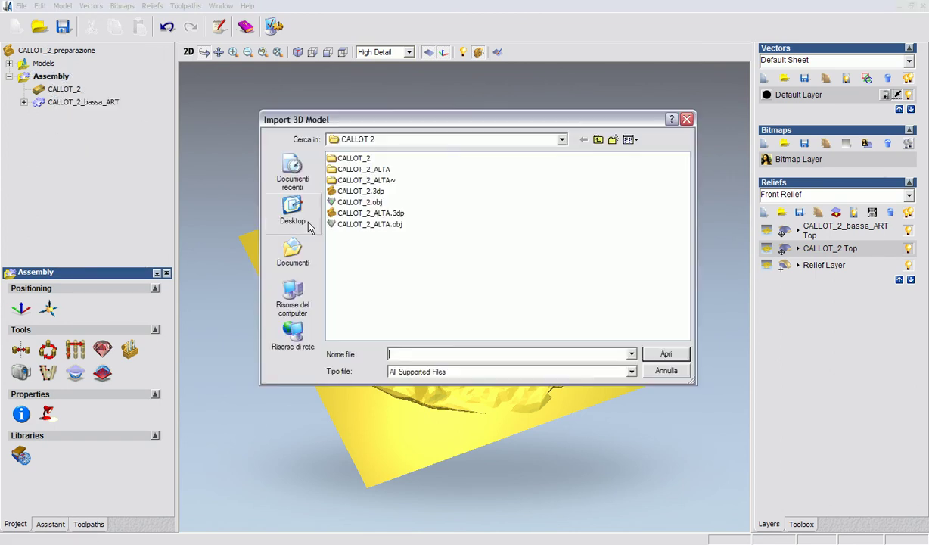
click(382, 225)
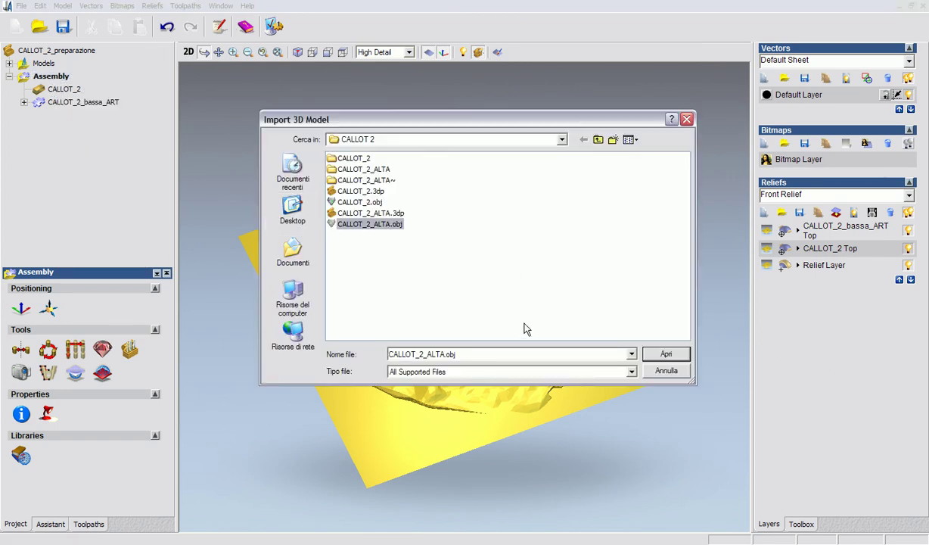
click(664, 354)
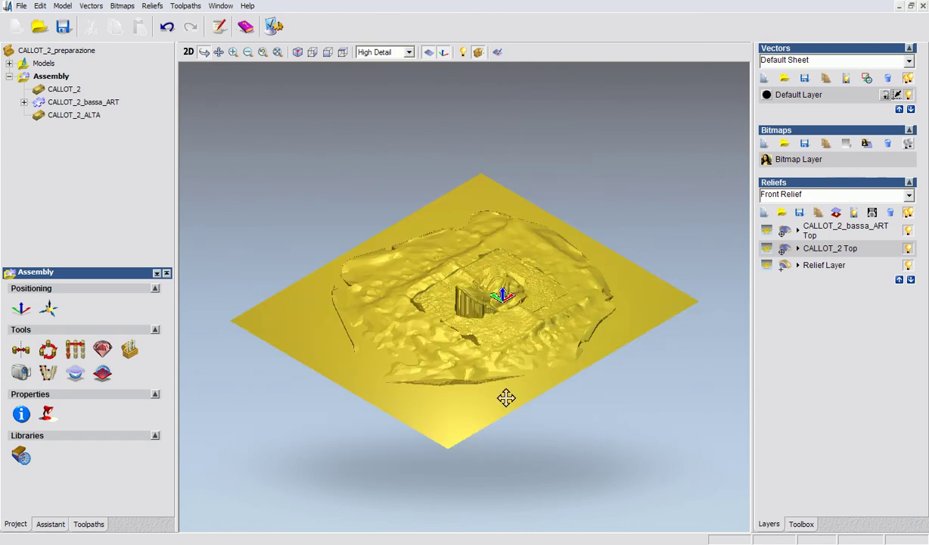
Hide CALLOT_2_bassa_ART and CALLOT_2 so only CALLOT_2_ALTA shows, then expand Models.
right_click(64, 105)
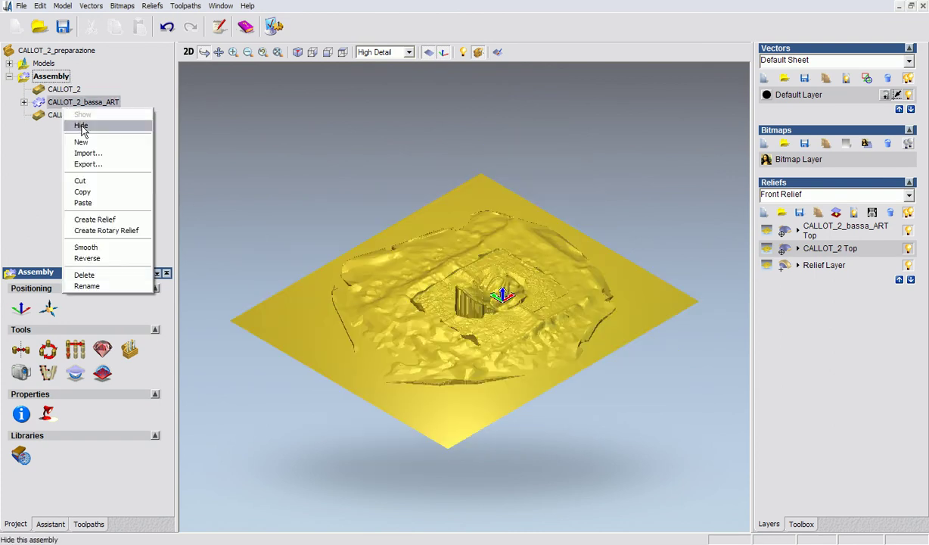
click(81, 126)
right_click(55, 91)
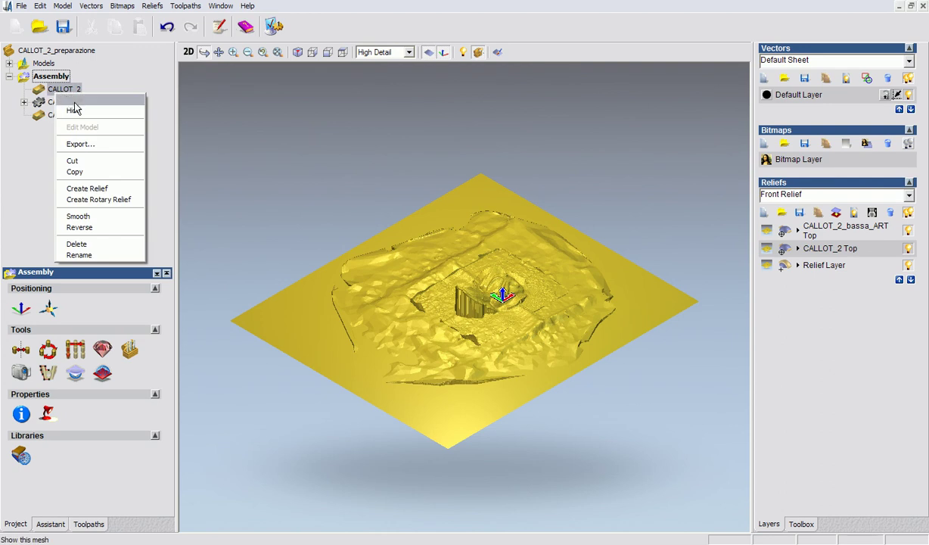
click(74, 111)
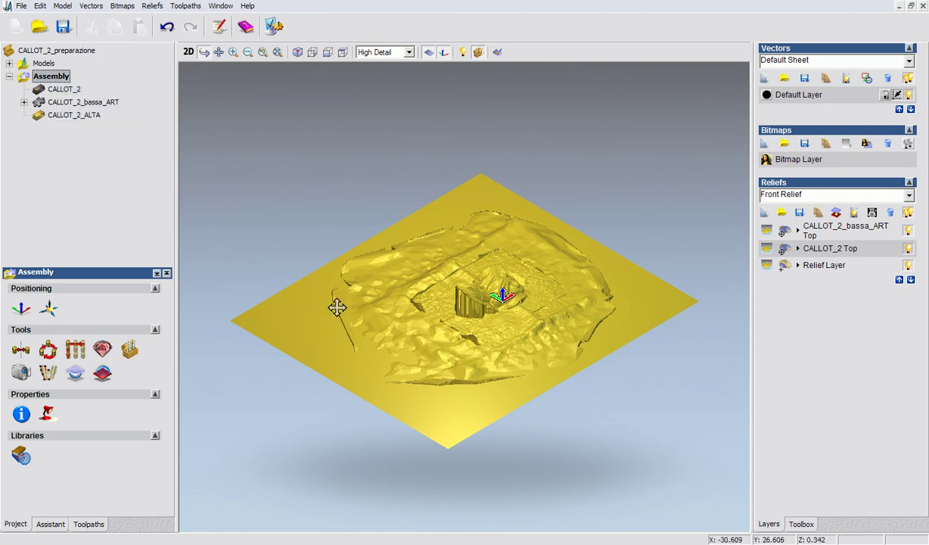
mouse_move(545, 373)
mouse_down()
mouse_move(425, 418)
mouse_move(381, 404)
mouse_up()
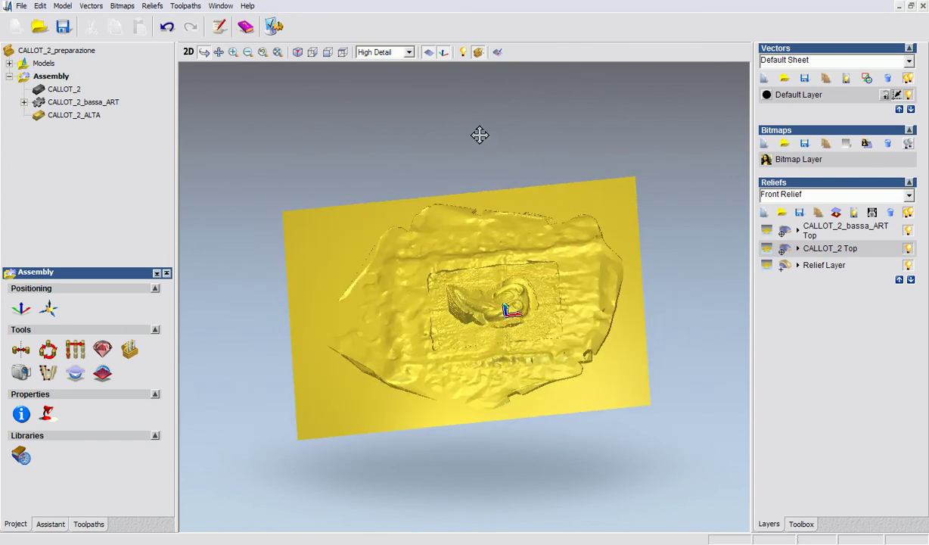
click(9, 63)
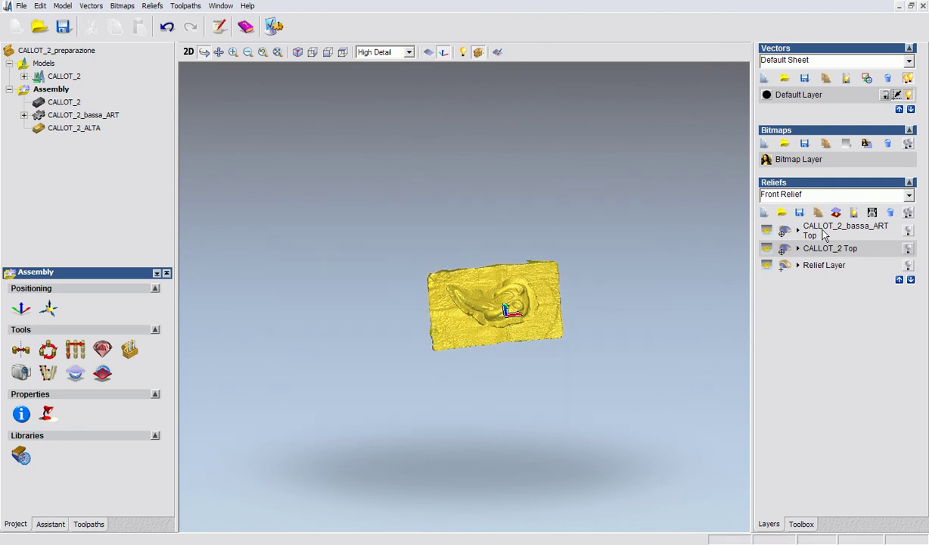
Zoom and orbit the 3D view to inspect the CALLOT_2_ALTA ear relief from top-down and oblique angles.
scroll(365, 379, up, 2)
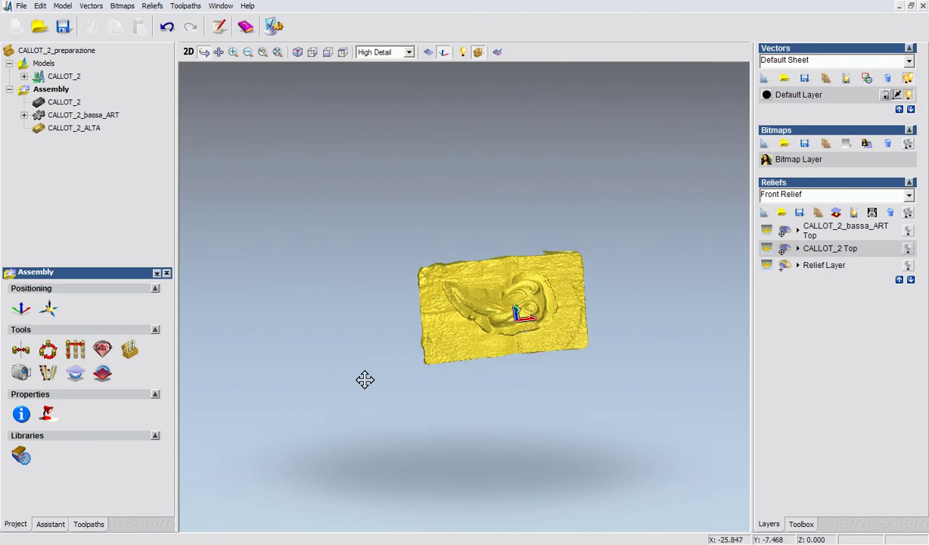
scroll(363, 379, up, 3)
scroll(454, 376, up, 3)
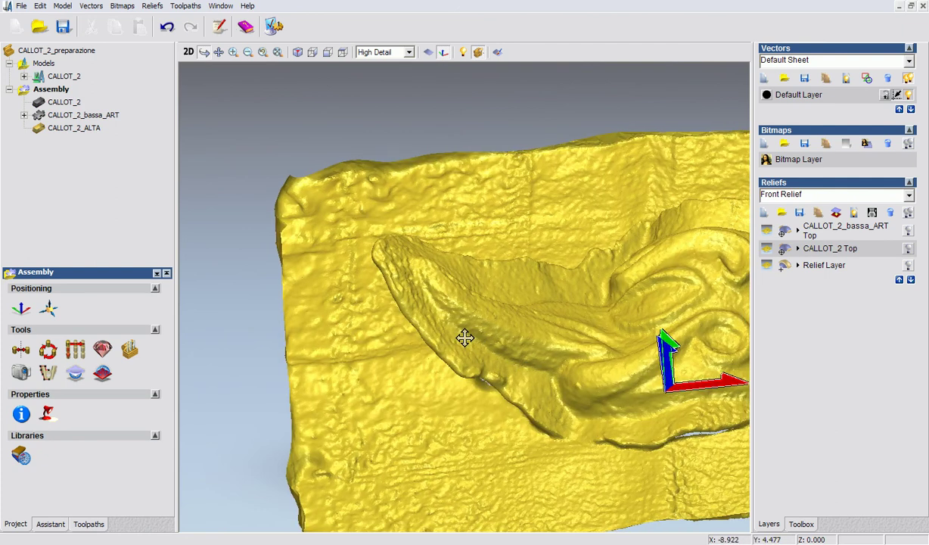
scroll(424, 325, down, 3)
mouse_move(395, 315)
mouse_down()
mouse_move(420, 315)
mouse_move(485, 442)
mouse_move(512, 297)
mouse_move(572, 288)
mouse_up()
scroll(485, 442, up, 3)
mouse_move(469, 299)
mouse_down()
mouse_move(416, 296)
mouse_move(433, 390)
mouse_up()
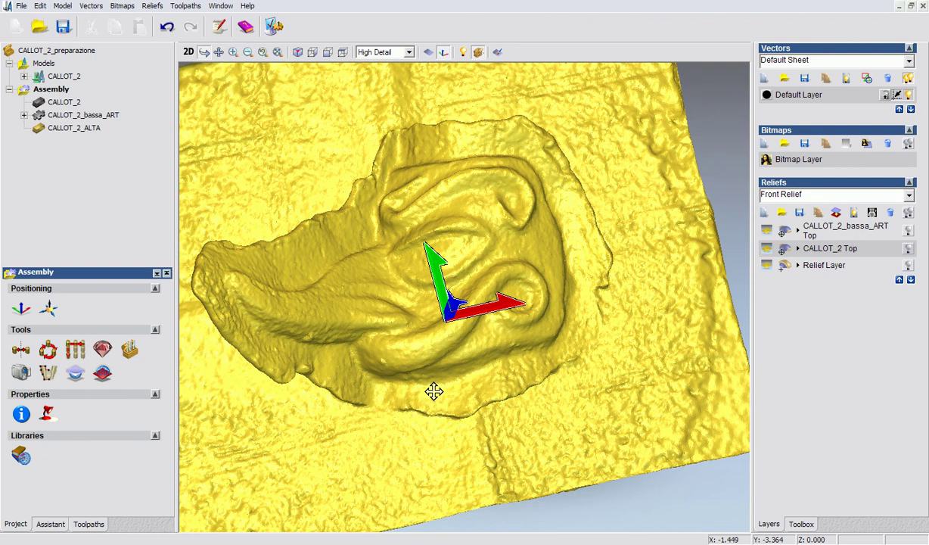
drag(326, 312, 319, 312)
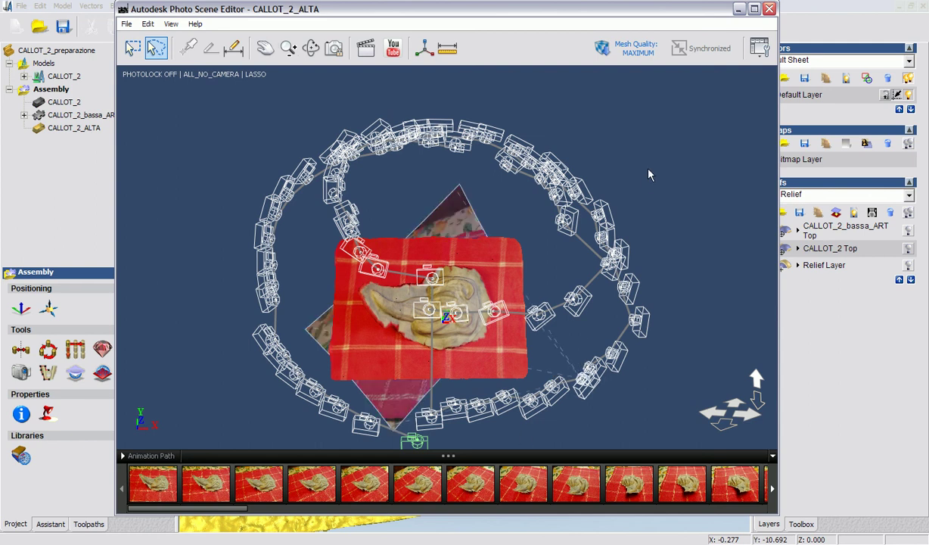
Minimize the Photo Scene Editor window to reveal ArtCAM's view of the ear relief.
click(739, 9)
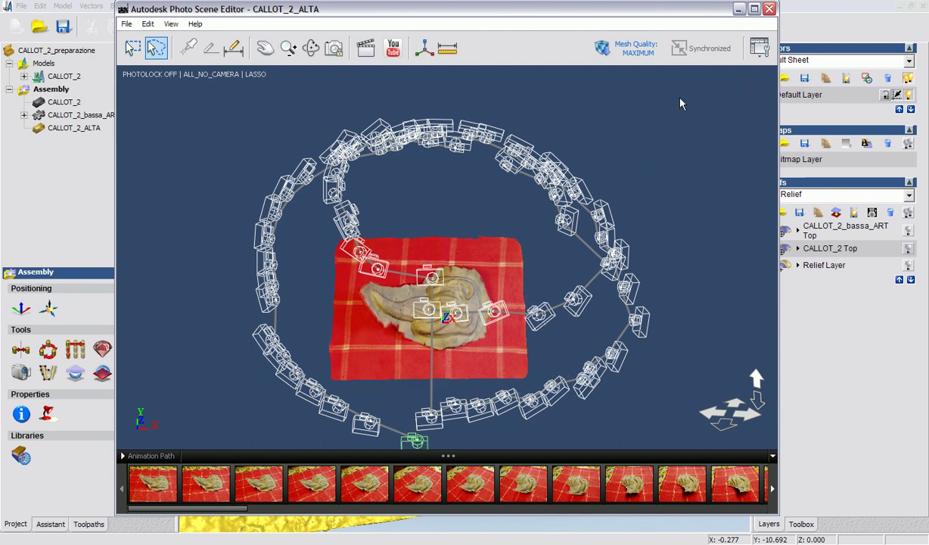
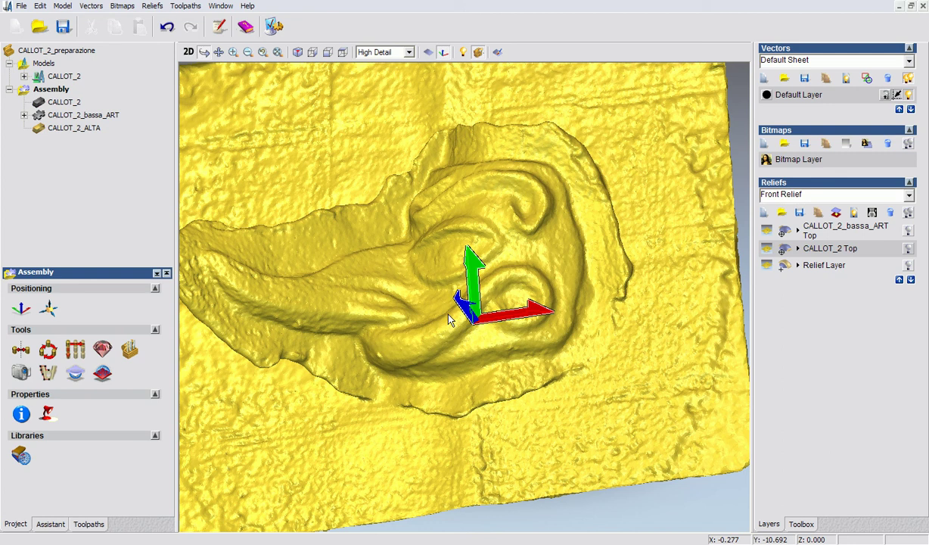
Create the CALLOT_2_ALTA Top relief from the CALLOT_2_ALTA model and orbit the 3D view to inspect it.
scroll(588, 503, down, 5)
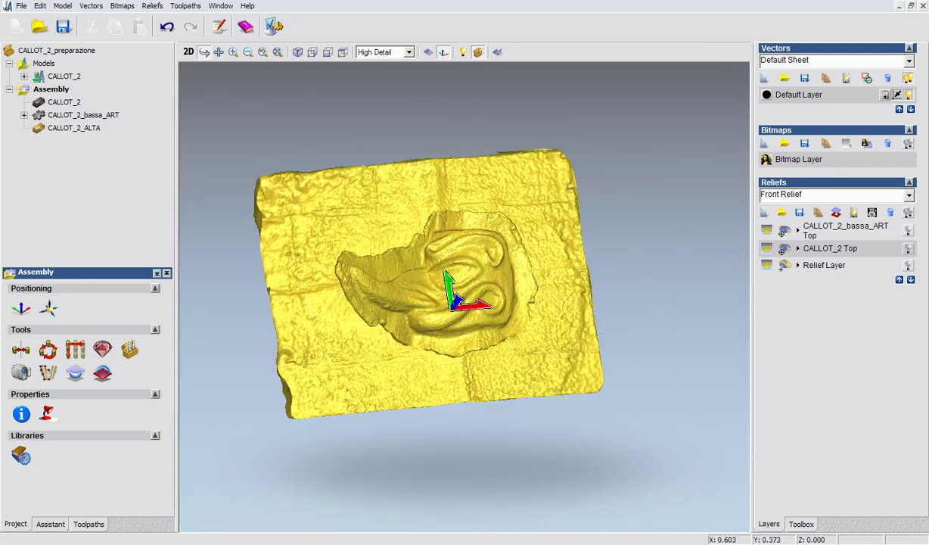
right_click(62, 129)
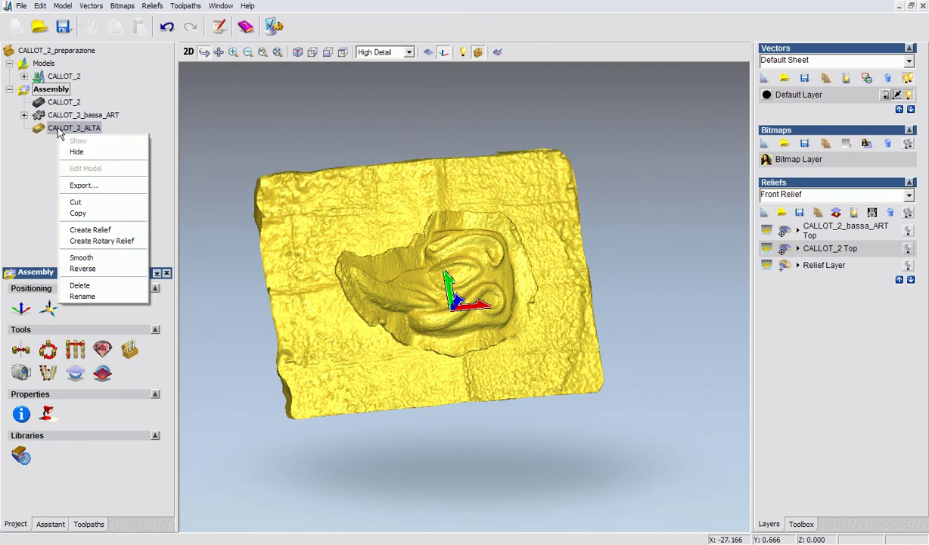
click(84, 229)
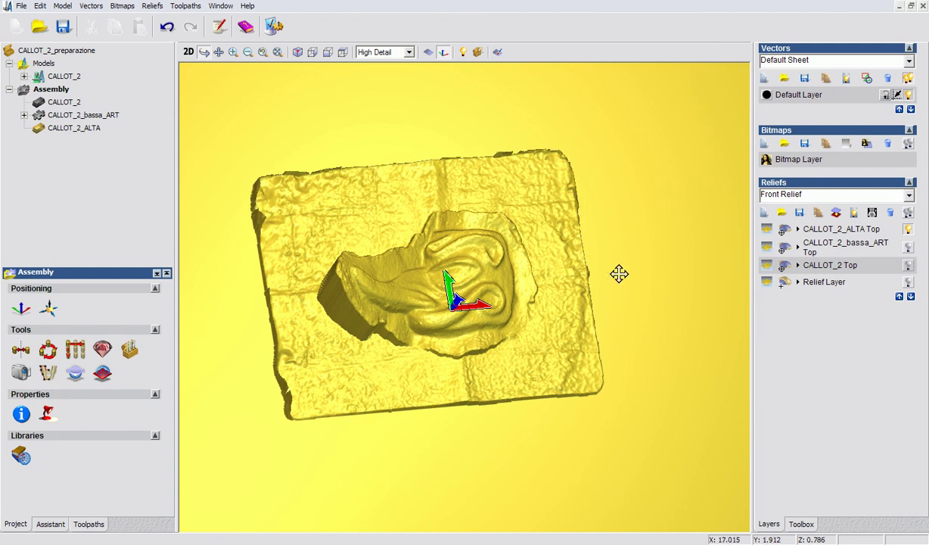
drag(619, 273, 620, 282)
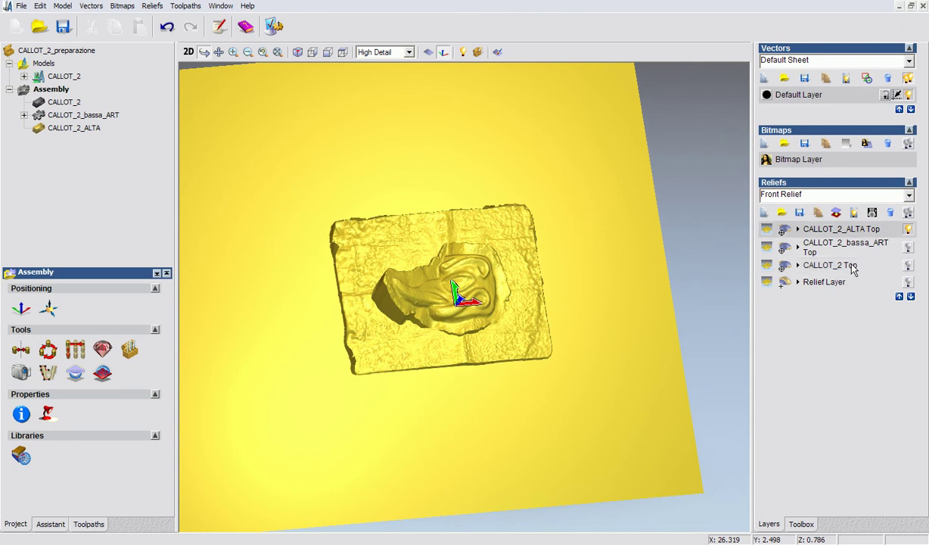
drag(322, 338, 286, 339)
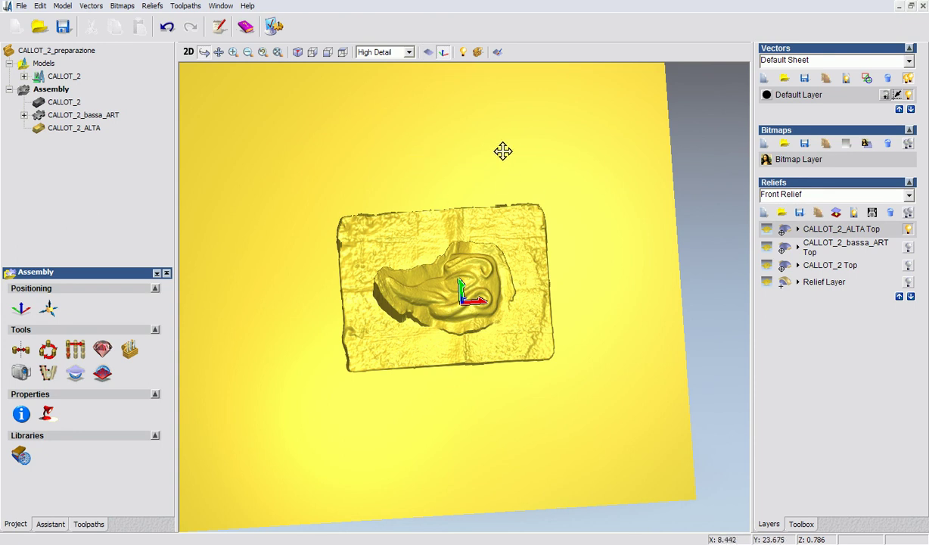
drag(458, 202, 464, 230)
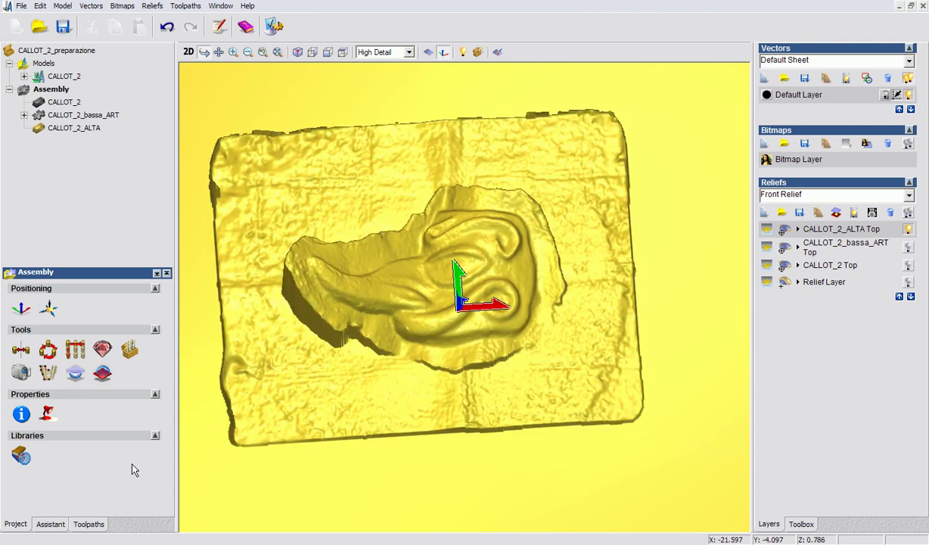
Switch to the flat 2D view of the relief and lower its preview contrast.
click(50, 529)
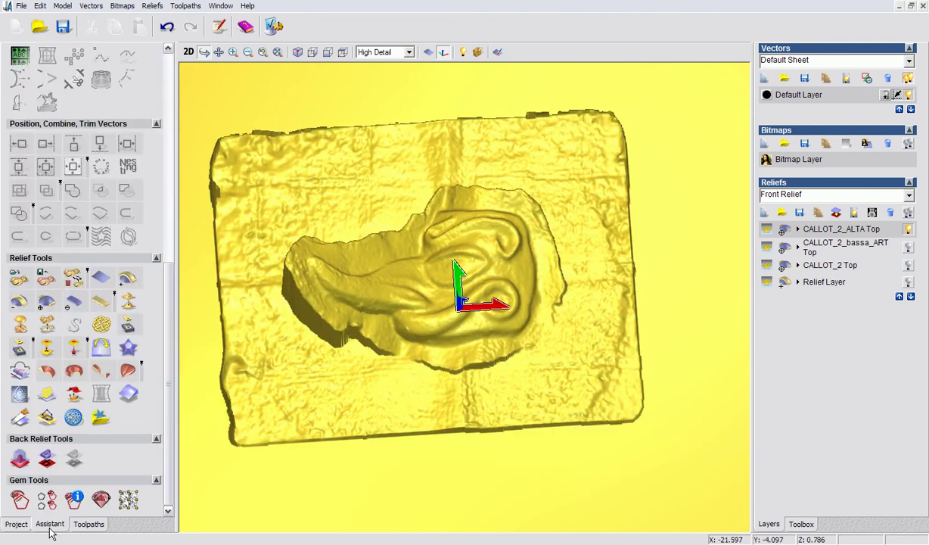
click(189, 53)
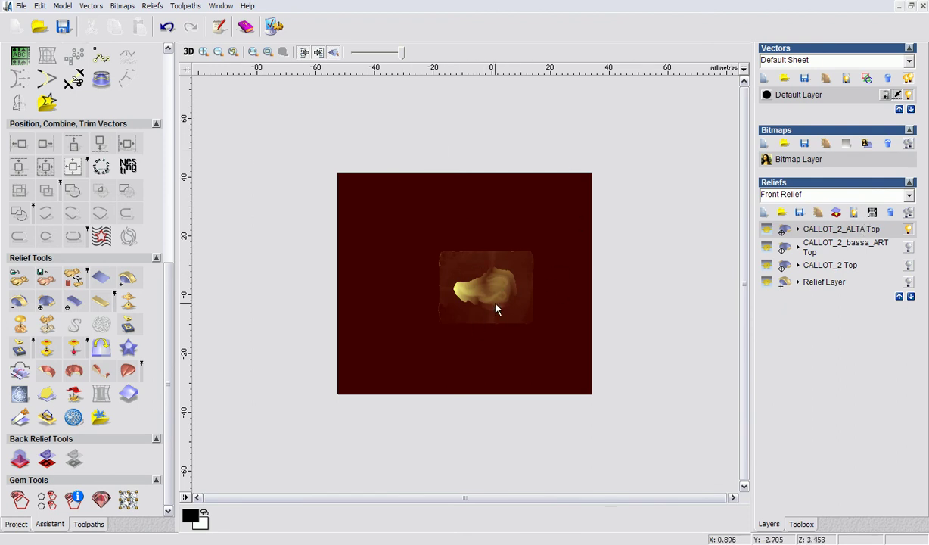
scroll(636, 279, up, 2)
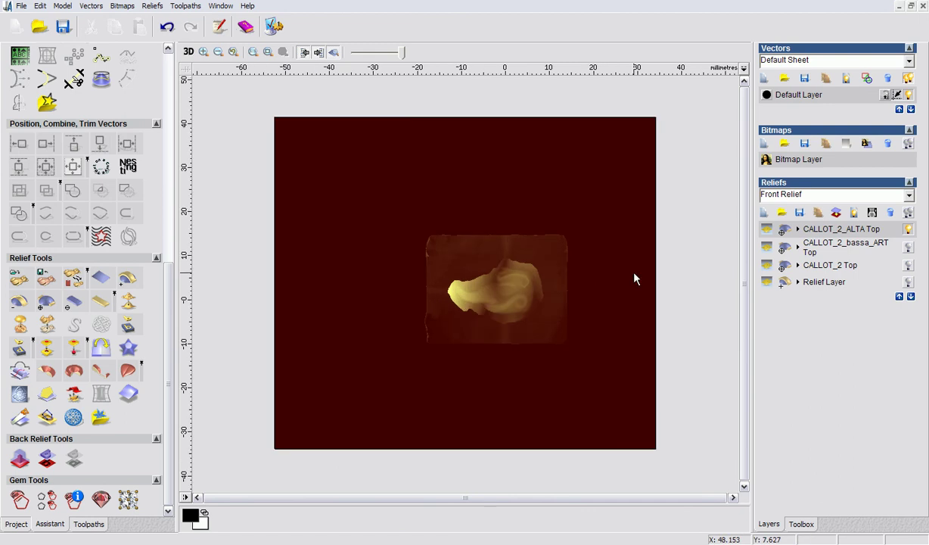
drag(402, 52, 365, 53)
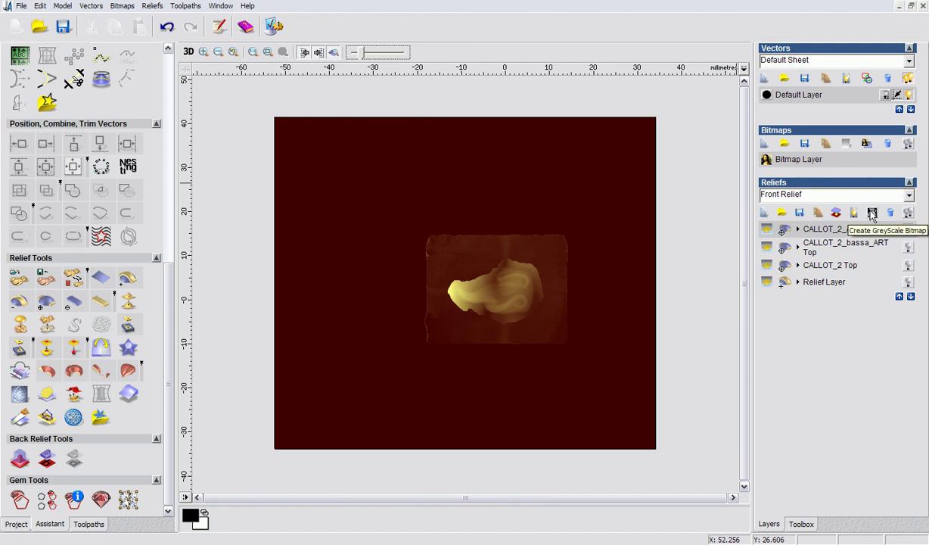
Create the CALLOT_2_ALTA Top greyscale bitmap, darken it, and zoom in on the shape.
click(842, 211)
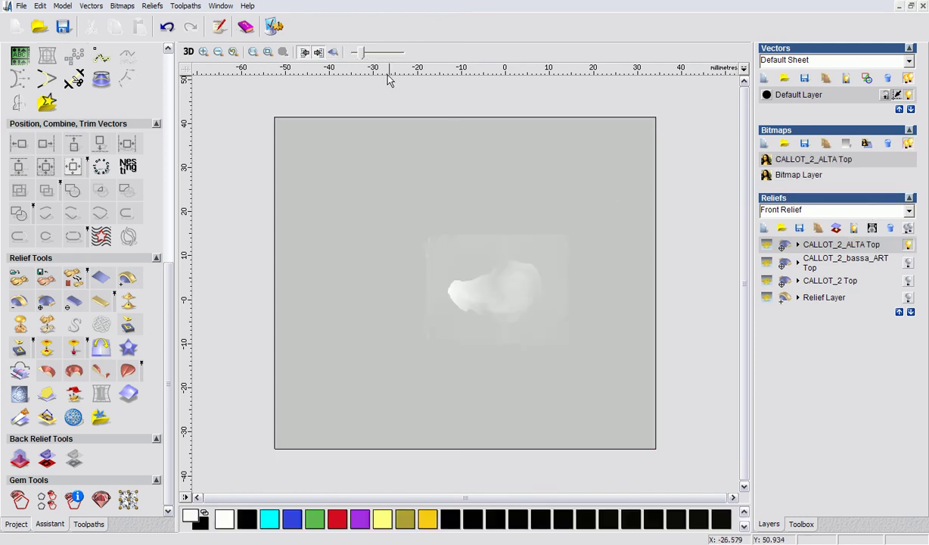
drag(360, 52, 378, 53)
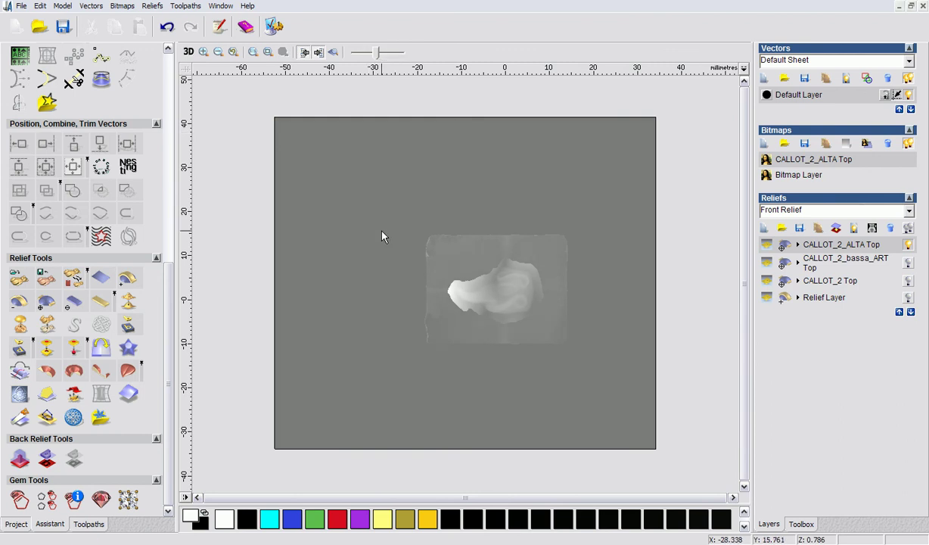
scroll(384, 240, up, 2)
drag(392, 503, 638, 500)
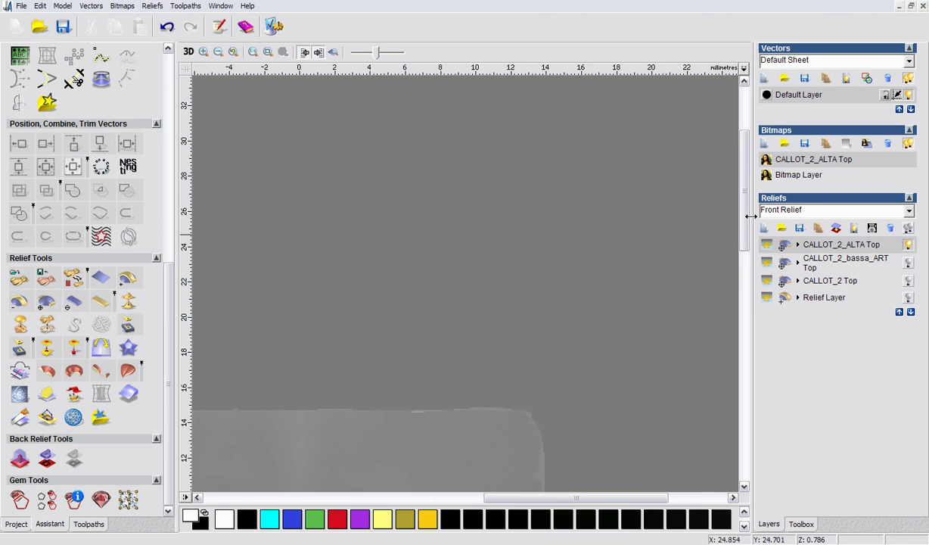
drag(744, 213, 744, 332)
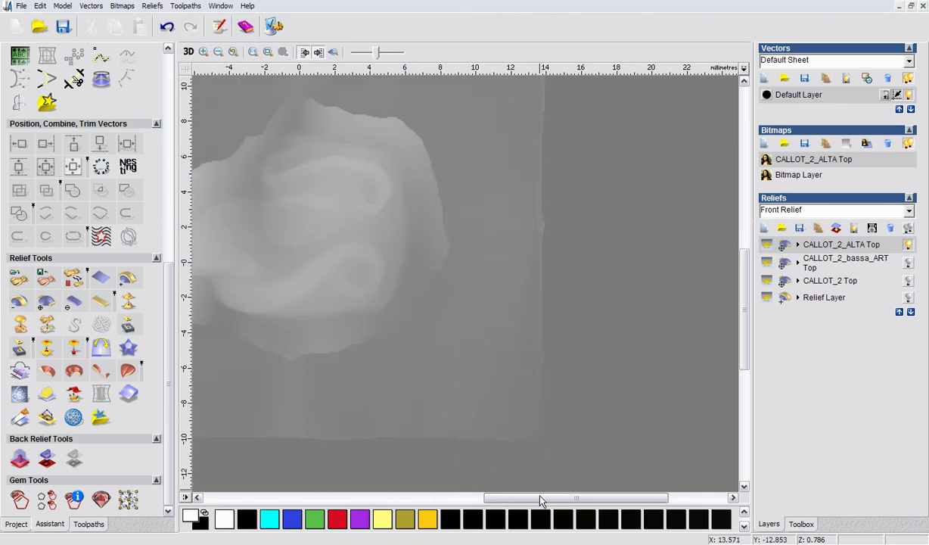
drag(541, 499, 481, 499)
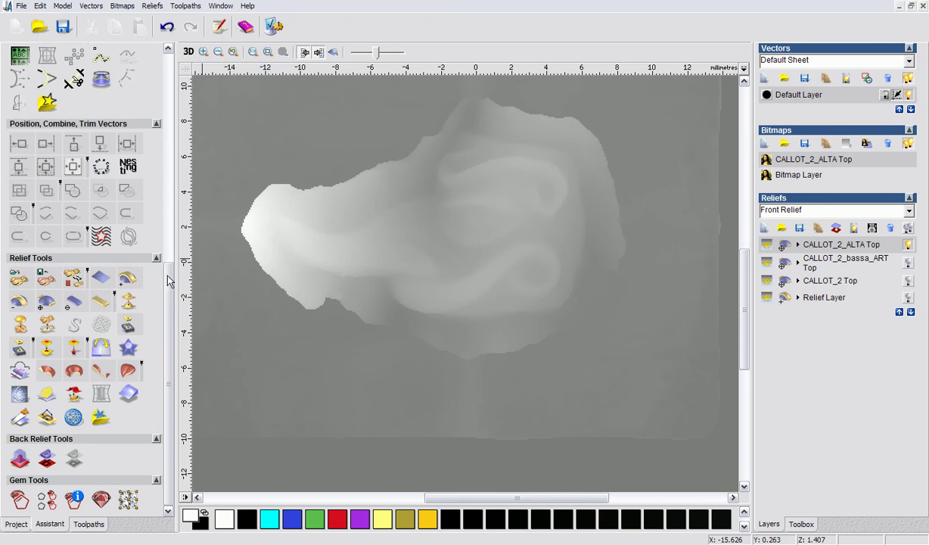
scroll(168, 280, up, 5)
Start a polyline at the shape's left tip and trace its upper edge to the upper right corner.
click(22, 118)
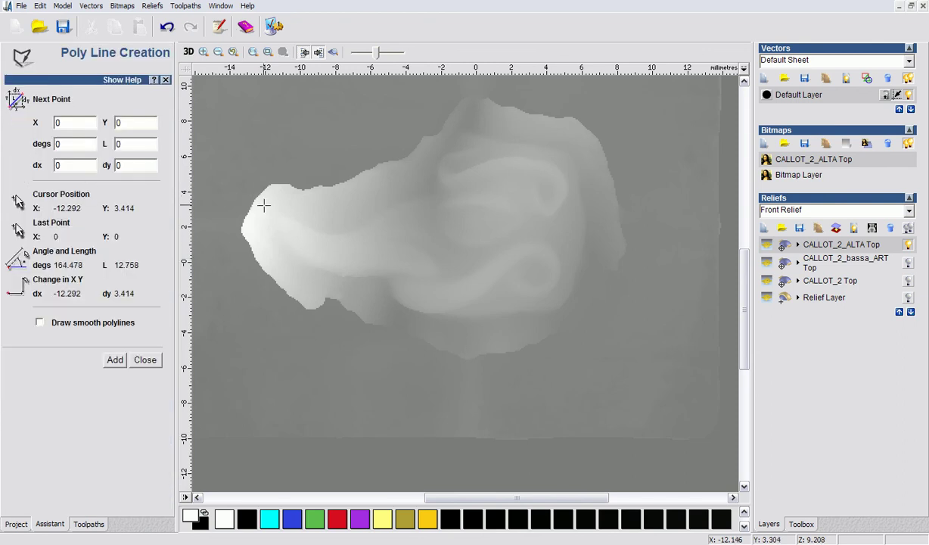
click(266, 198)
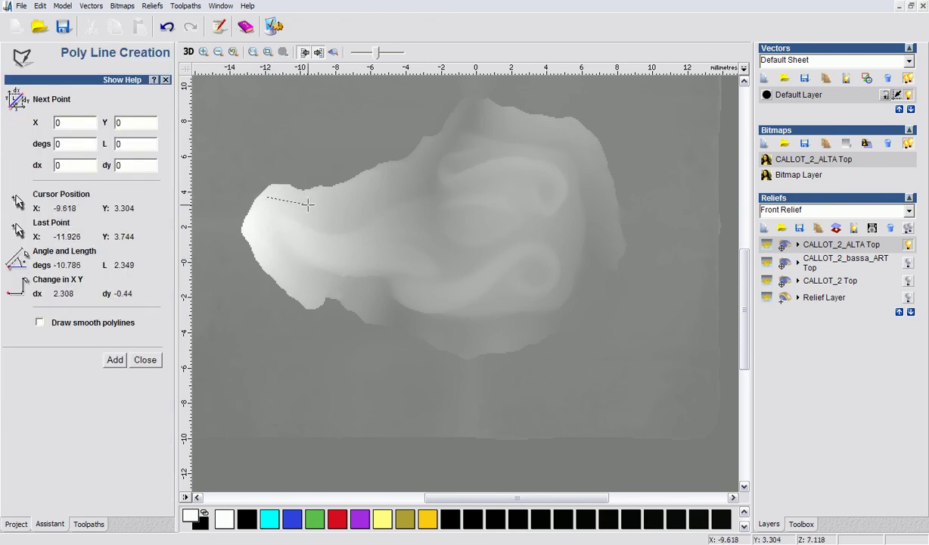
click(343, 213)
click(381, 194)
click(419, 180)
click(428, 143)
click(448, 128)
click(464, 112)
click(511, 122)
click(562, 132)
click(587, 142)
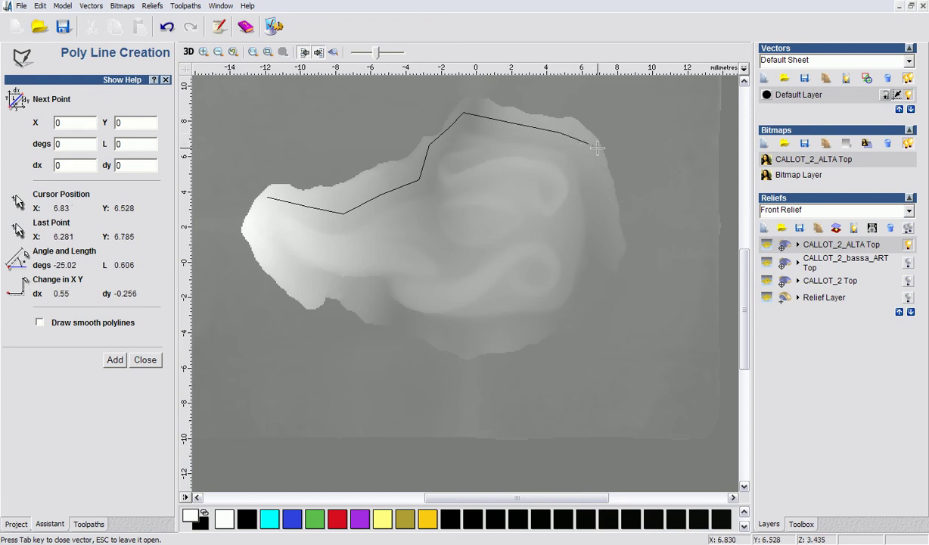
Trace the polyline down the right side and along the bottom, closing it at the start point.
click(606, 204)
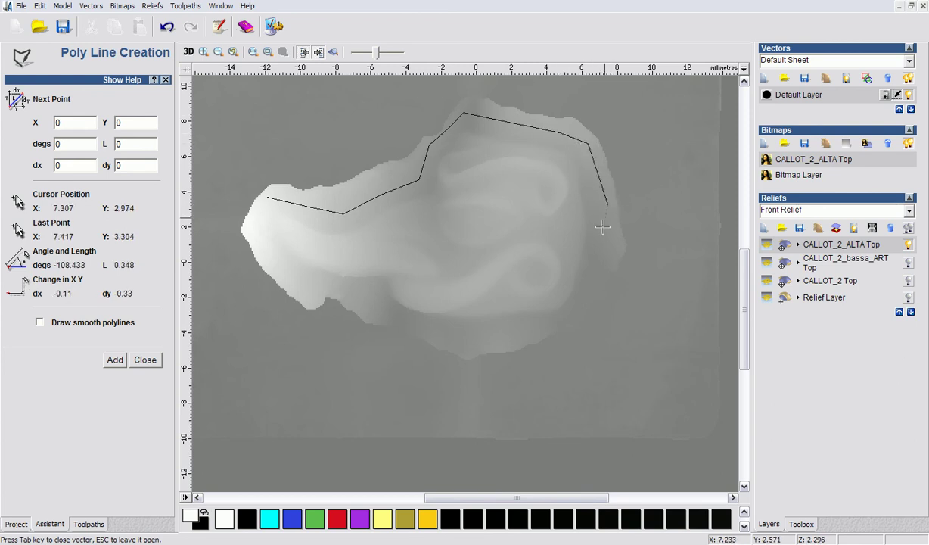
click(605, 265)
click(588, 305)
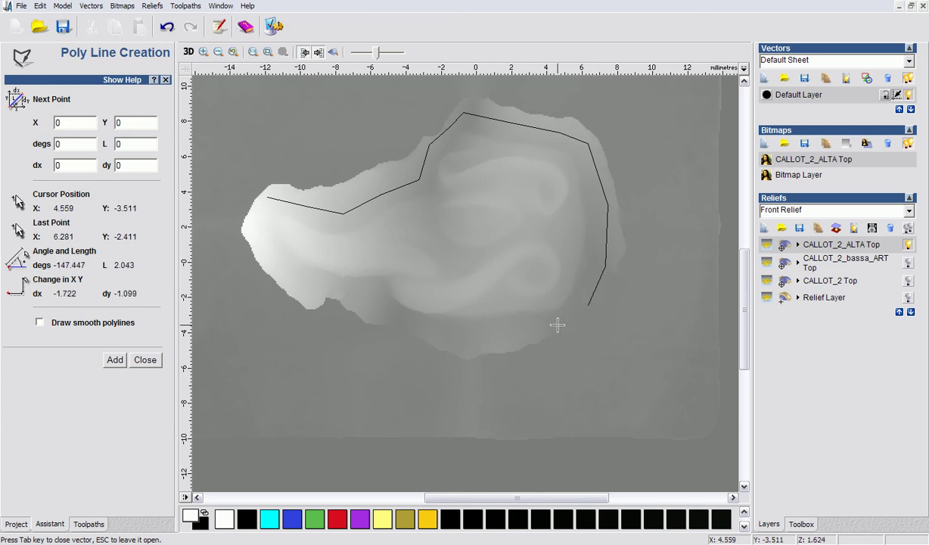
click(510, 341)
click(430, 337)
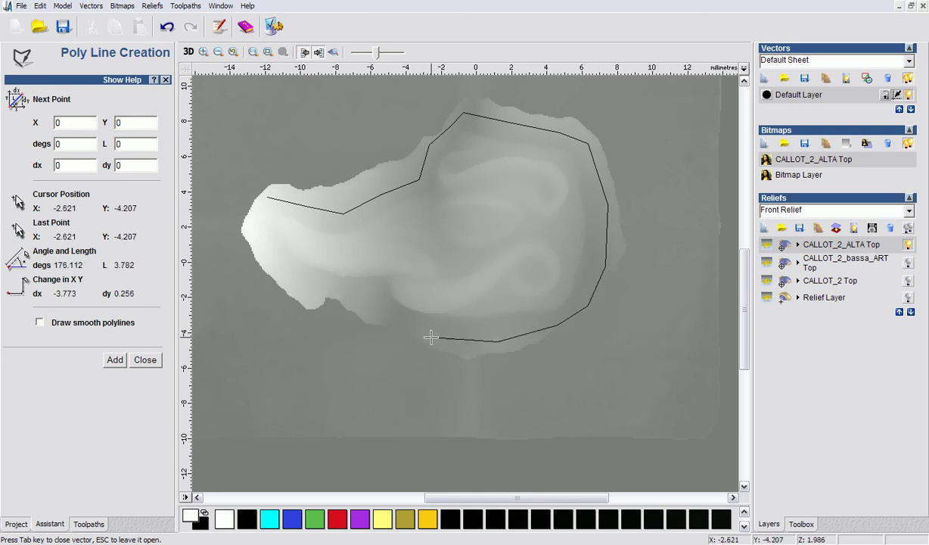
click(399, 324)
click(367, 289)
click(331, 287)
click(290, 270)
click(257, 235)
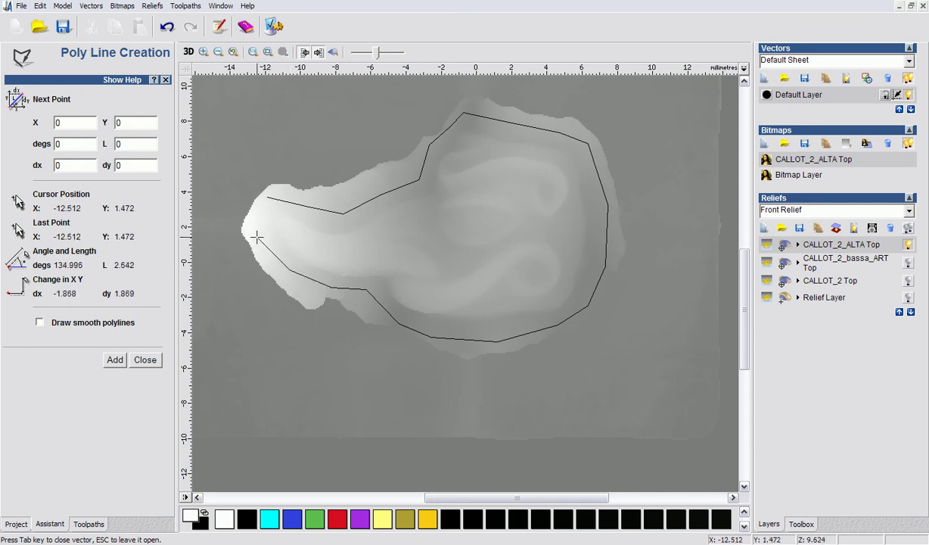
click(252, 212)
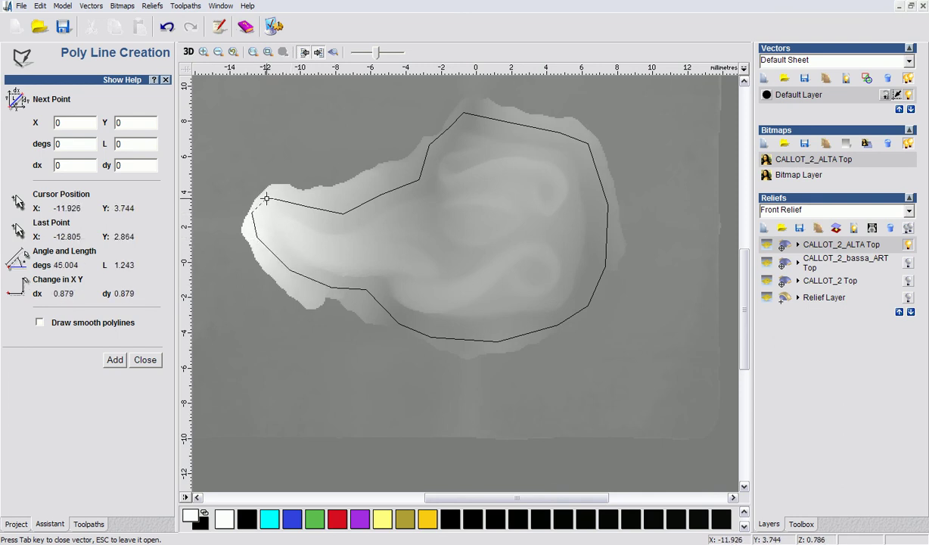
click(266, 198)
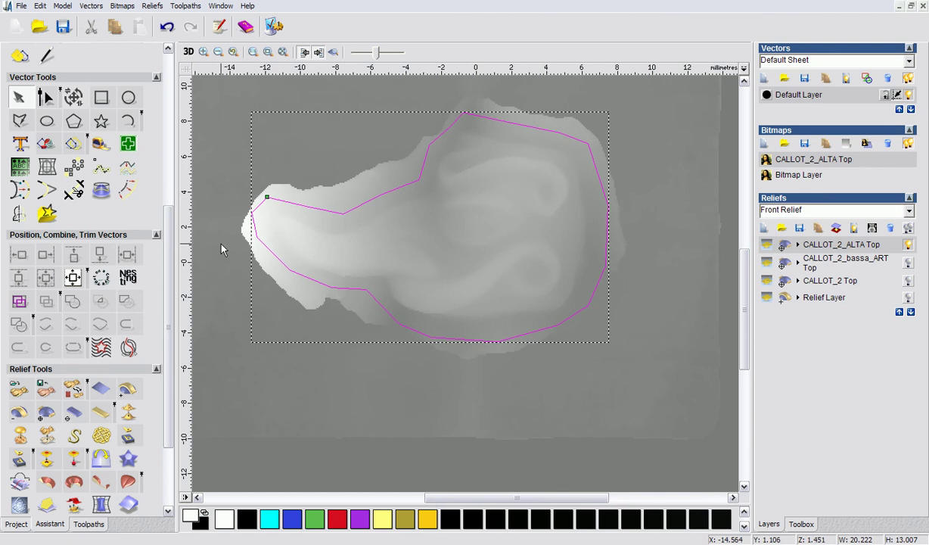
In the Shape Editor, zero the relief outside the outline at start height 0 and view the result in 3D.
click(64, 8)
click(85, 19)
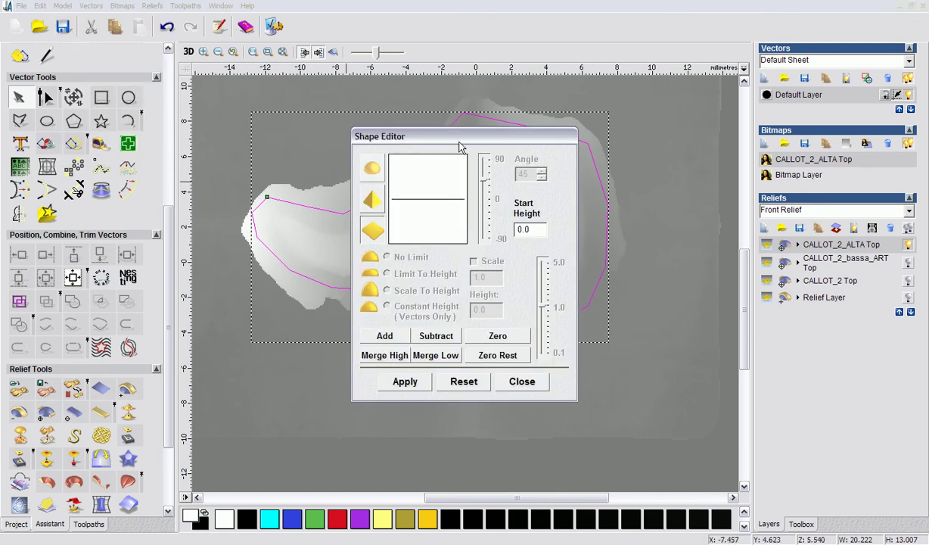
drag(459, 146, 160, 124)
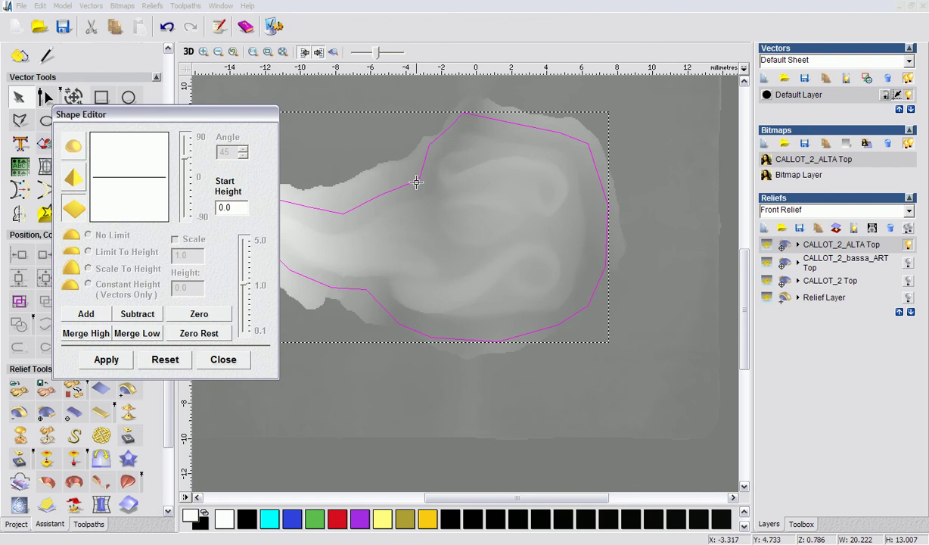
click(416, 181)
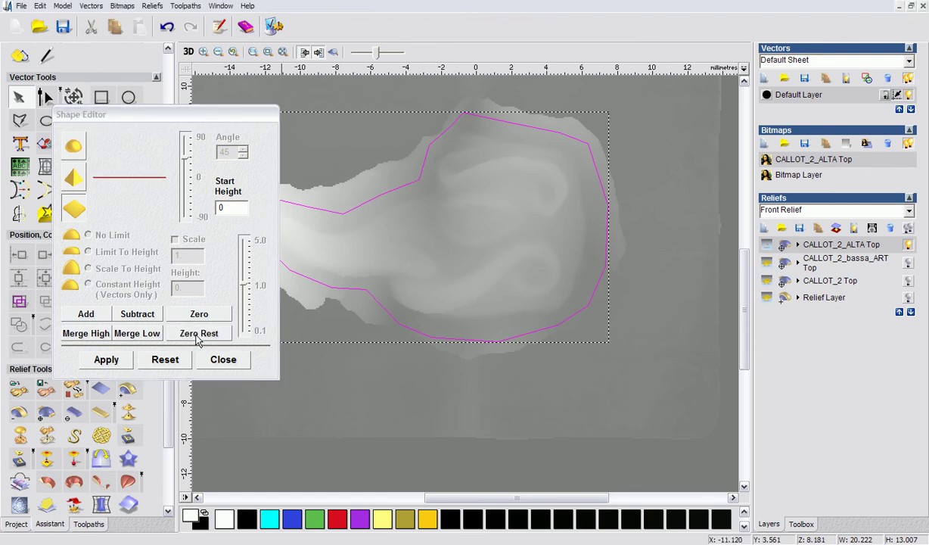
click(196, 337)
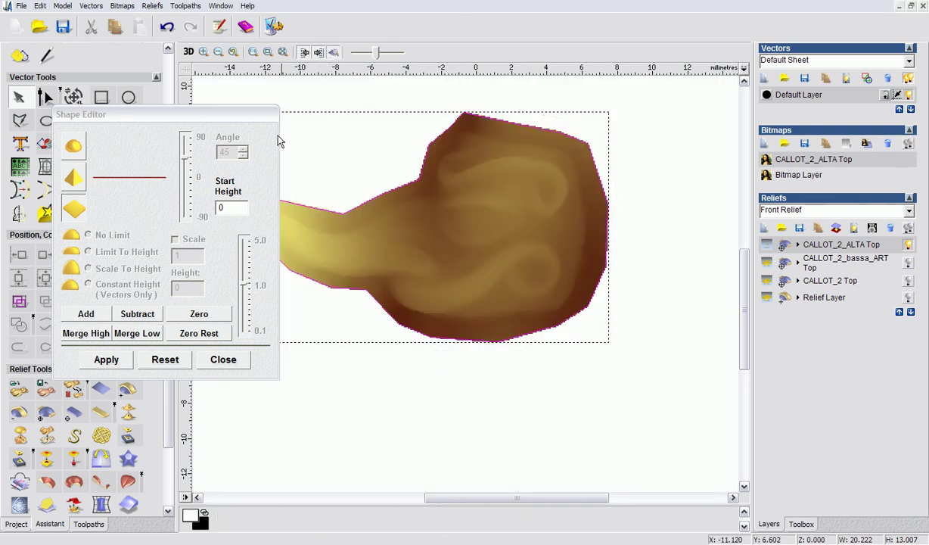
click(188, 51)
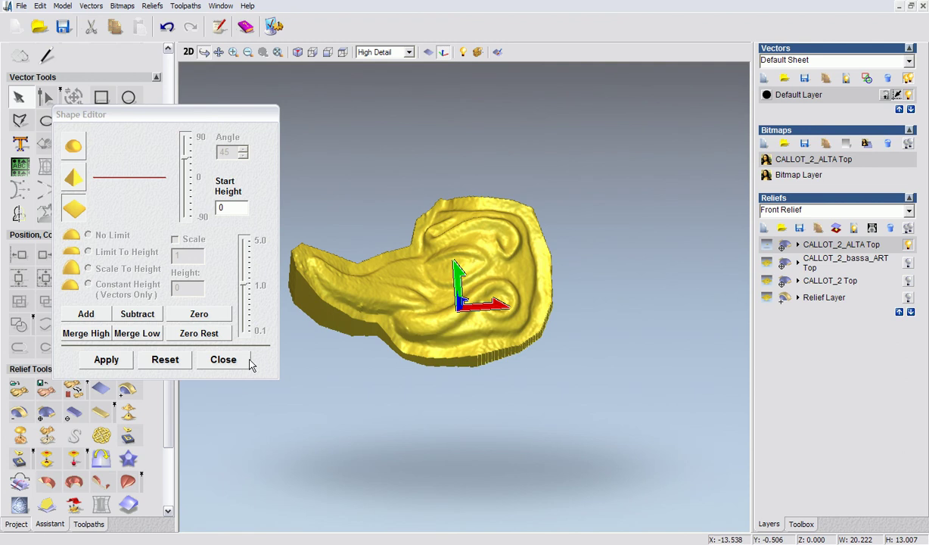
click(223, 359)
Build the flat-backed triangle mesh CALLOT_2_alta_ART, add it to the project, and hide CALLOT_2_ALTA Top.
drag(167, 340, 166, 507)
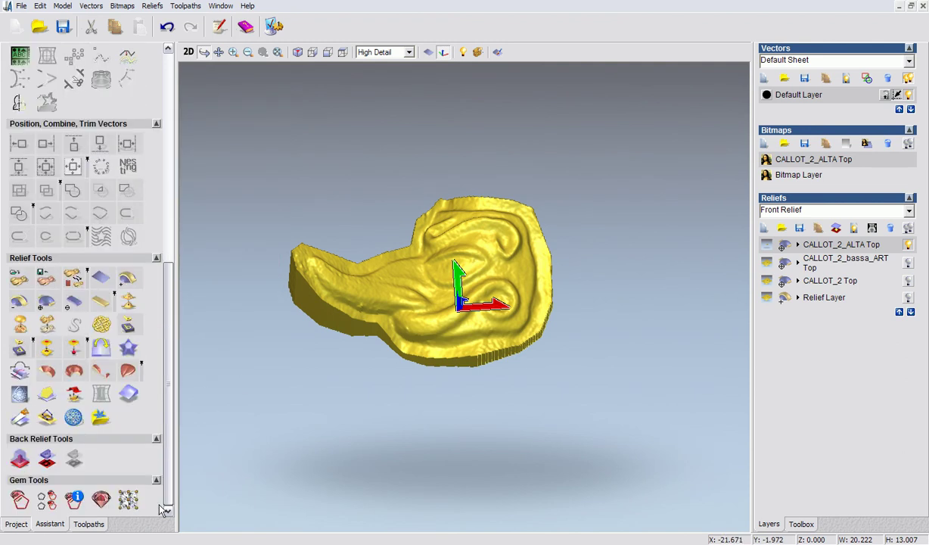
click(70, 414)
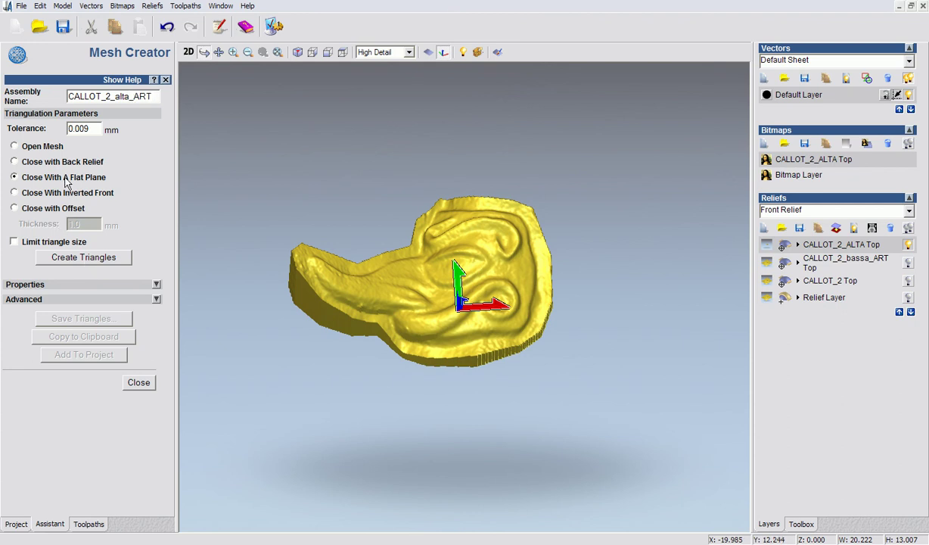
click(94, 260)
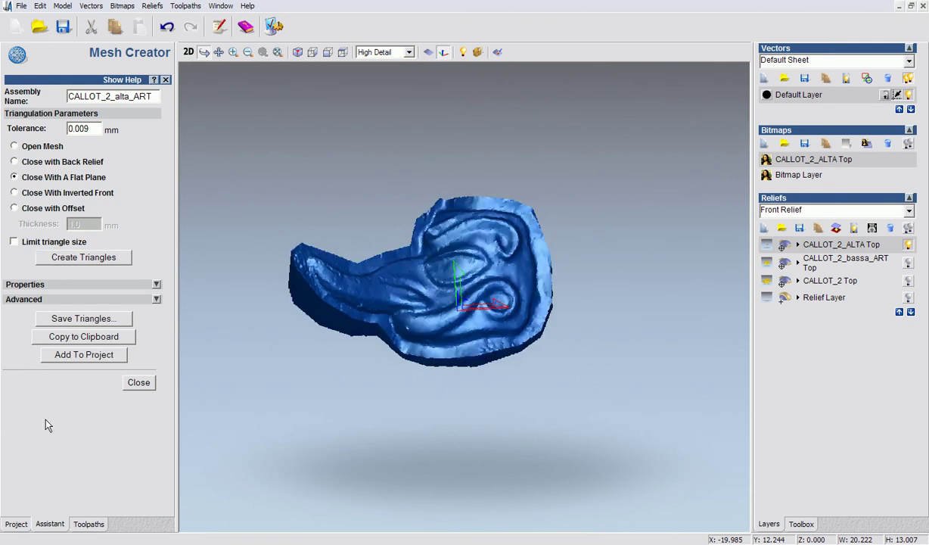
click(101, 355)
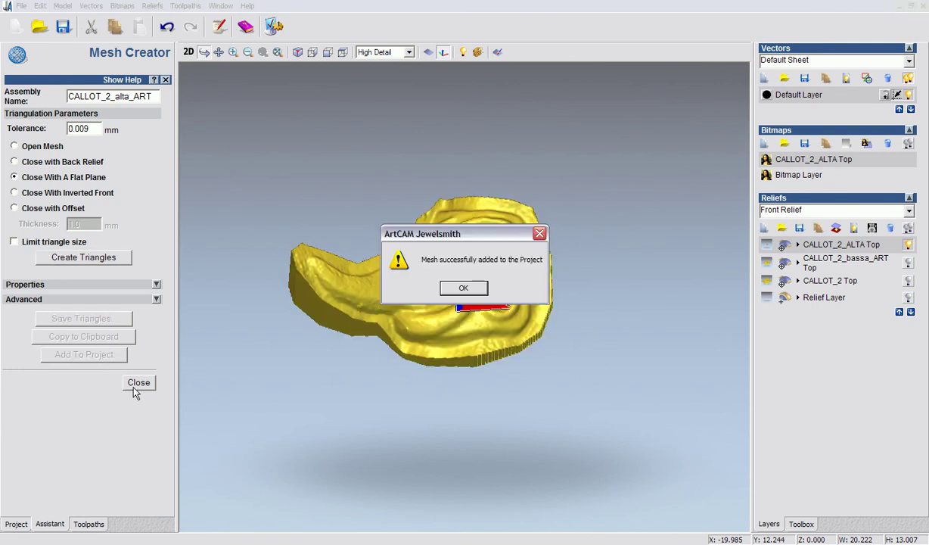
click(462, 288)
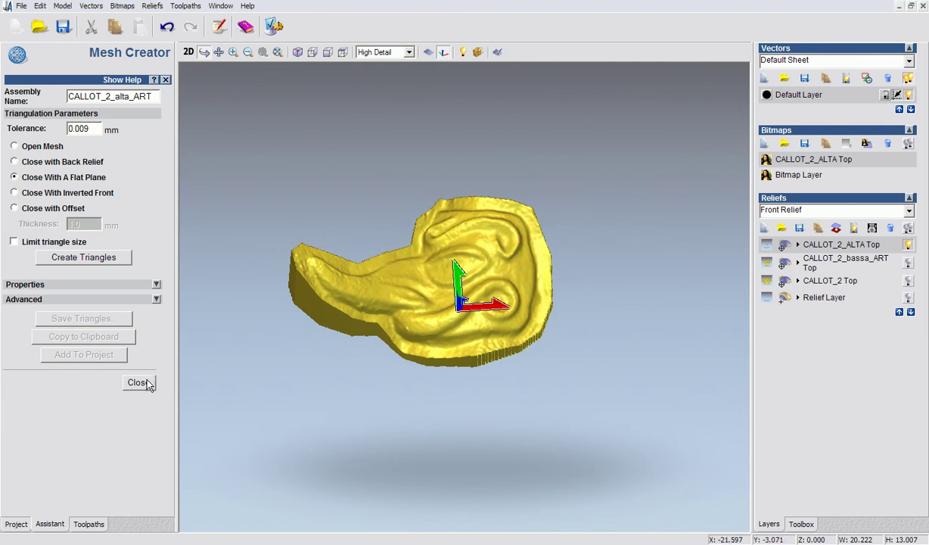
click(138, 382)
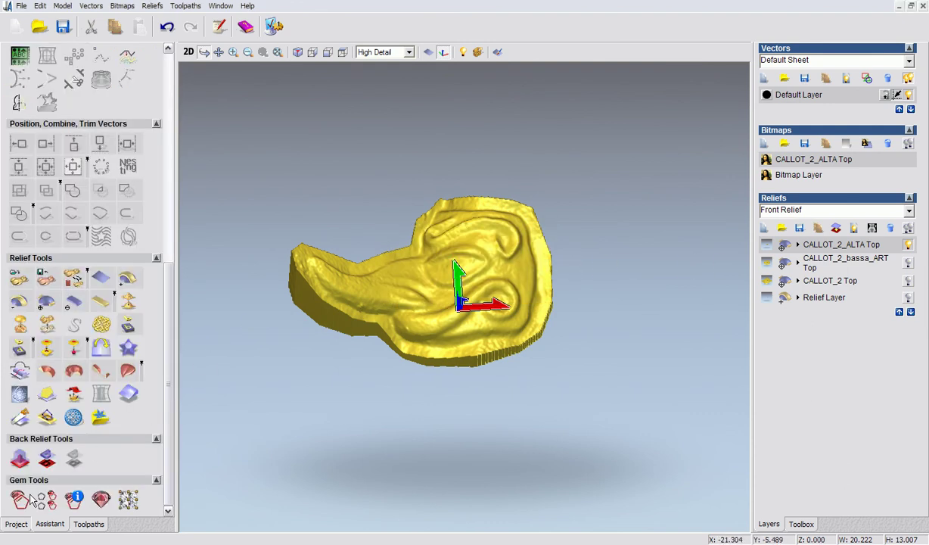
click(16, 522)
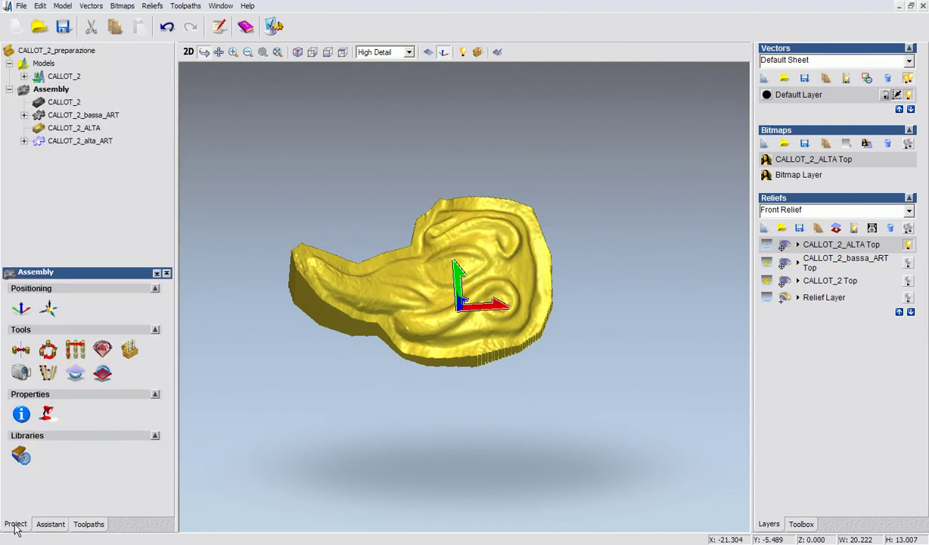
click(910, 248)
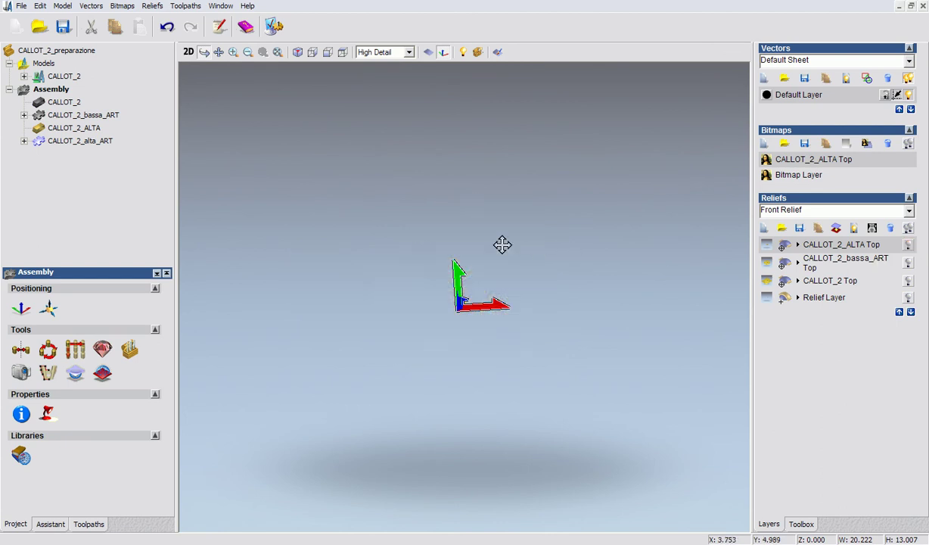
Hide CALLOT_2_ALTA, keep CALLOT_2_alta_ART visible, and expand both ART assemblies in the tree.
right_click(69, 144)
click(87, 166)
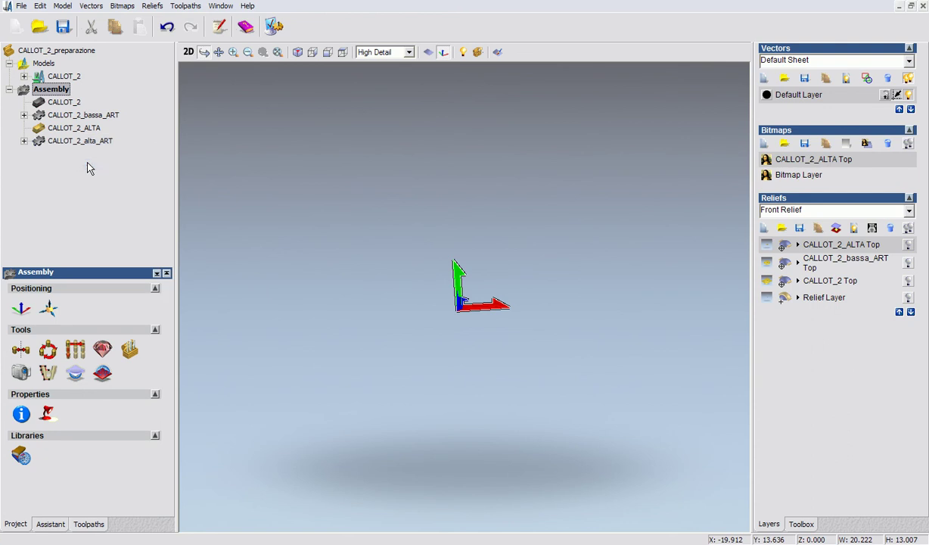
click(23, 115)
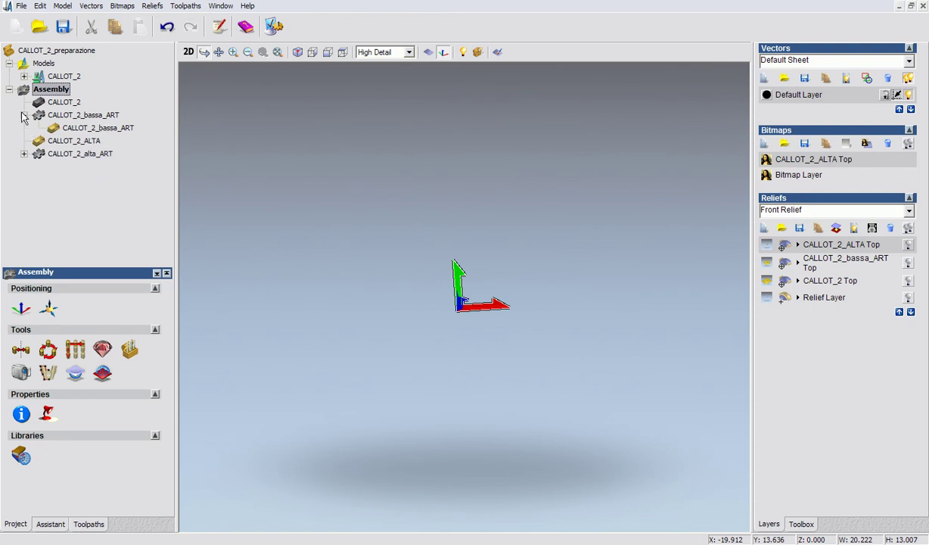
right_click(43, 157)
click(54, 168)
right_click(51, 140)
click(66, 153)
click(24, 154)
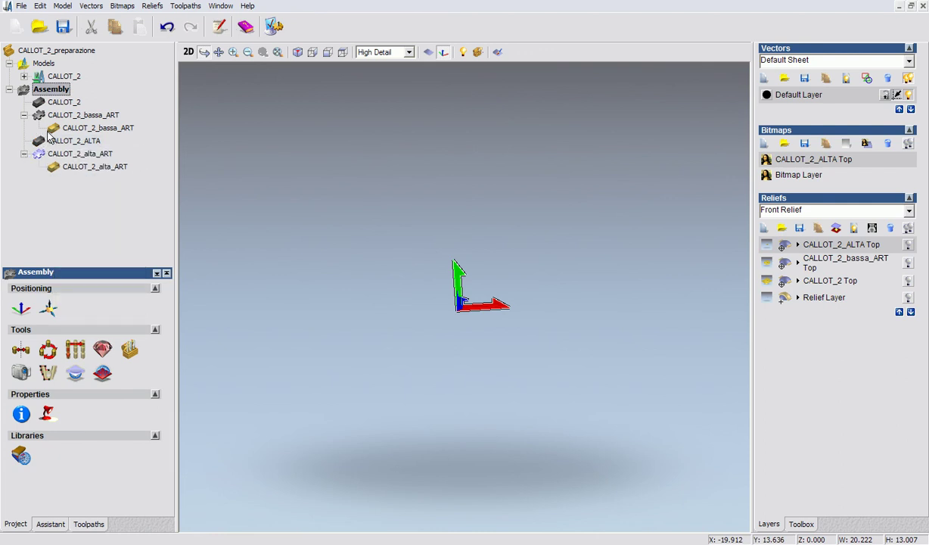
Show the relief model and orbit and zoom to inspect the CALLOT_2_alta_ART mesh.
right_click(47, 95)
click(61, 103)
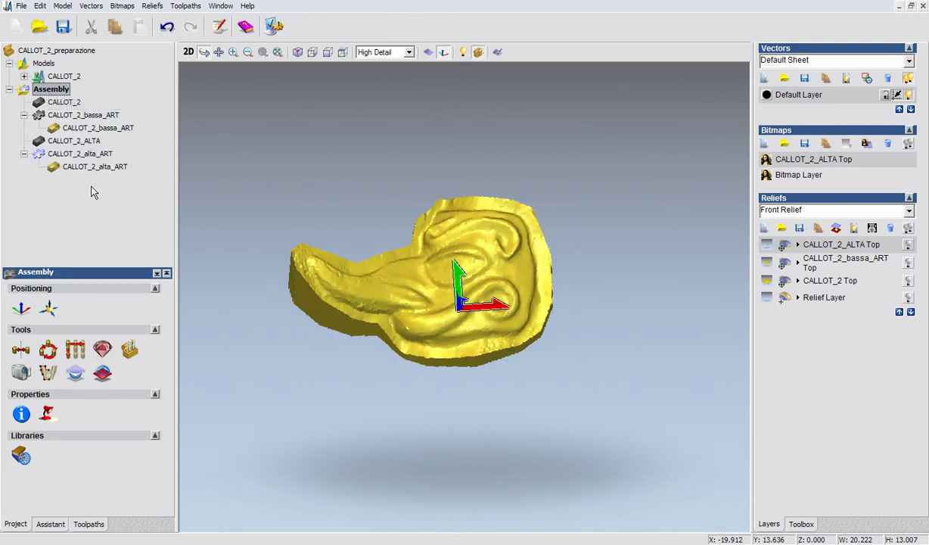
mouse_move(452, 296)
mouse_down()
mouse_move(583, 246)
mouse_move(599, 201)
mouse_move(483, 331)
mouse_move(561, 220)
mouse_move(514, 317)
mouse_move(473, 249)
mouse_move(512, 209)
mouse_up()
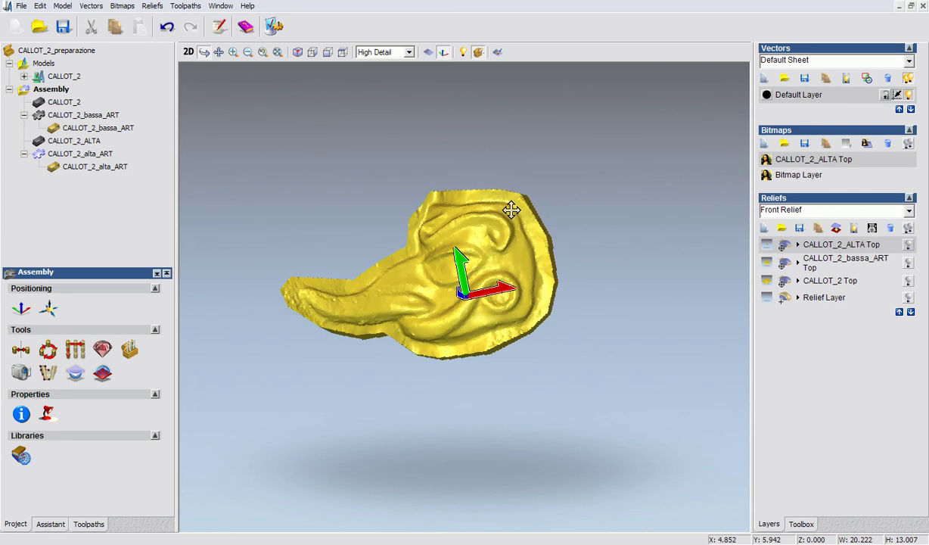
mouse_move(465, 277)
mouse_down()
mouse_move(523, 263)
mouse_move(549, 235)
mouse_move(491, 265)
mouse_move(473, 255)
mouse_up()
scroll(495, 265, up, 2)
scroll(529, 257, up, 1)
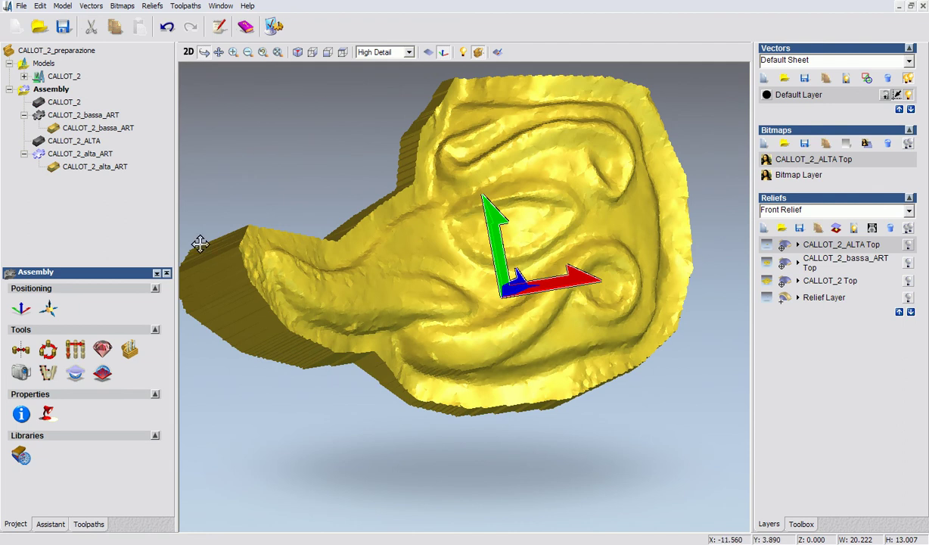
right_click(73, 158)
Export the CALLOT_2_alta_ART assembly as a Wavefront OBJ file named CALLOT_2_alta_ART.
click(71, 156)
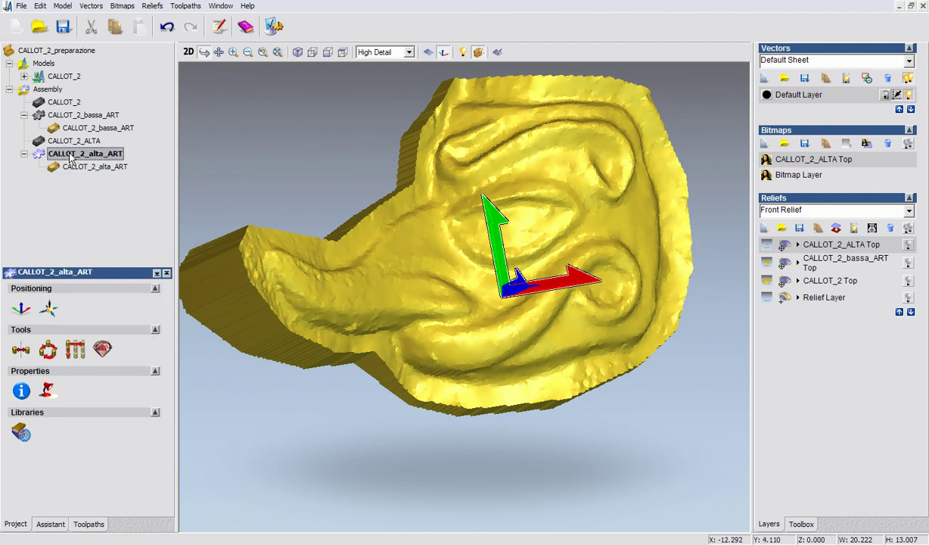
right_click(71, 158)
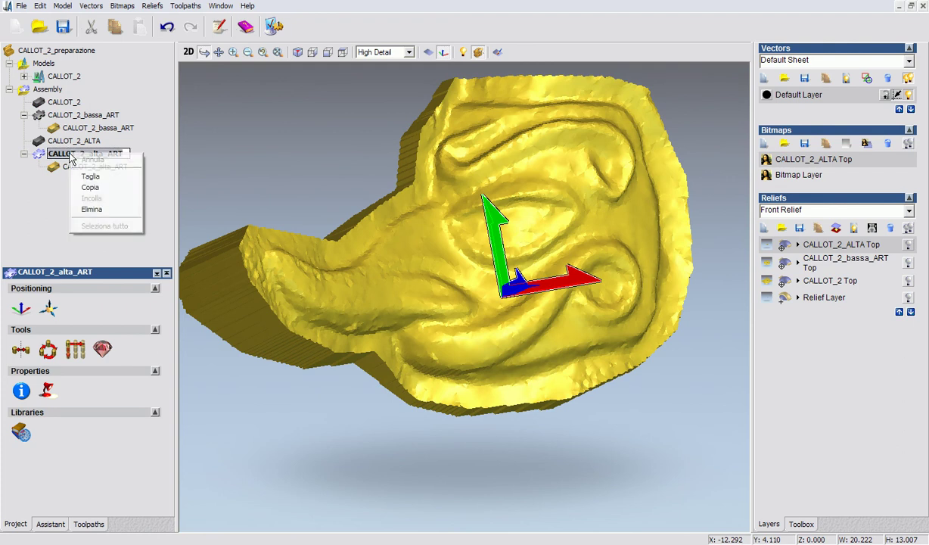
click(90, 187)
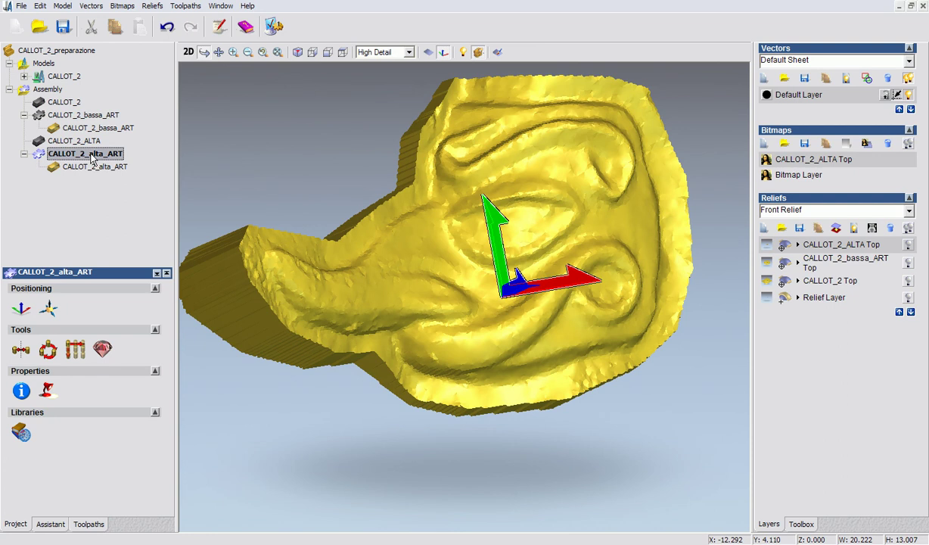
right_click(91, 157)
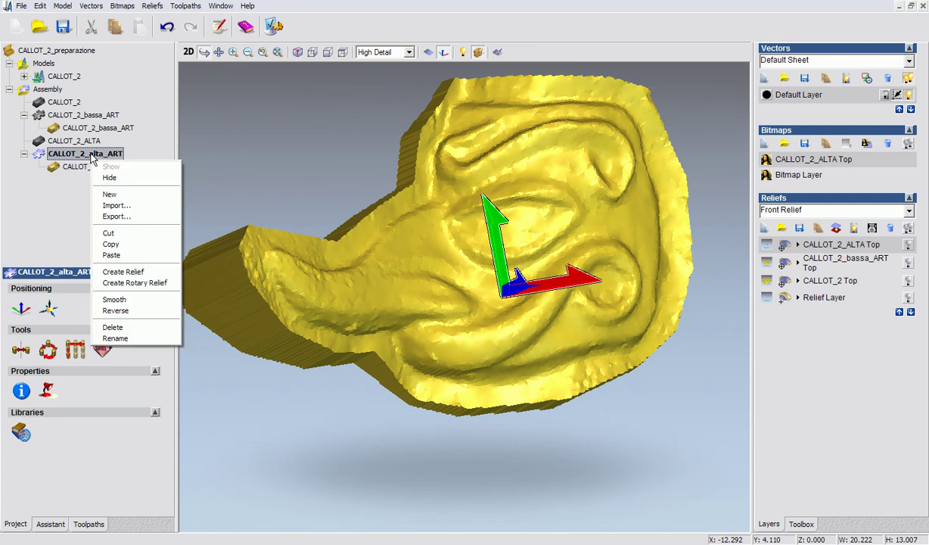
click(117, 220)
right_click(463, 337)
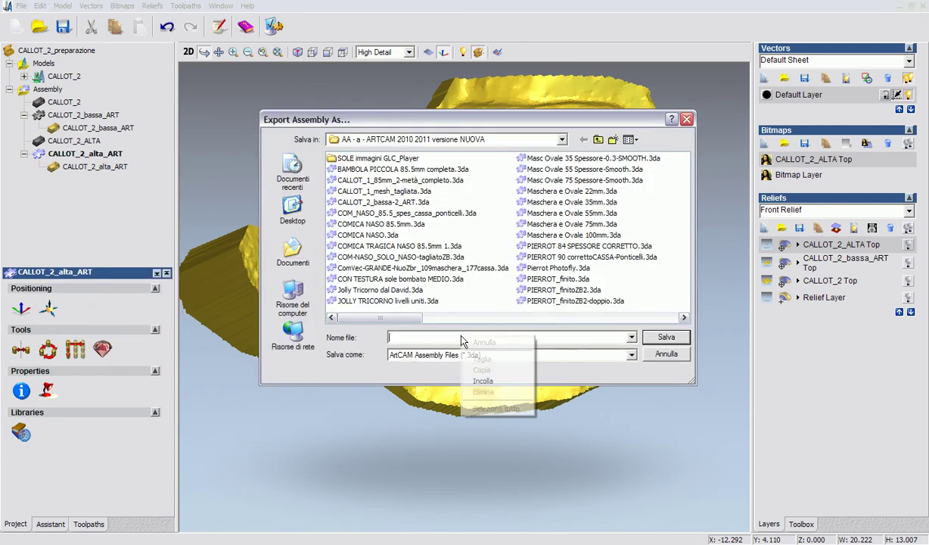
click(483, 380)
click(631, 354)
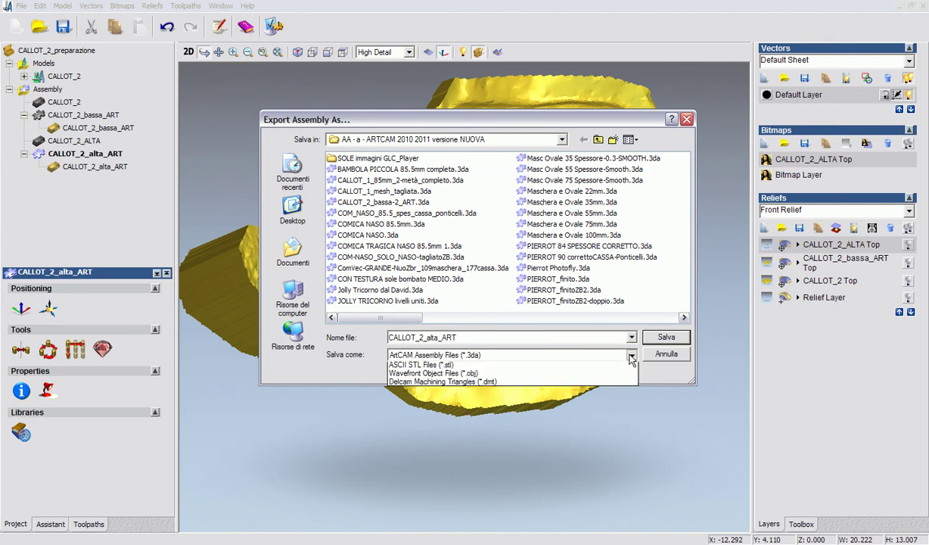
click(507, 392)
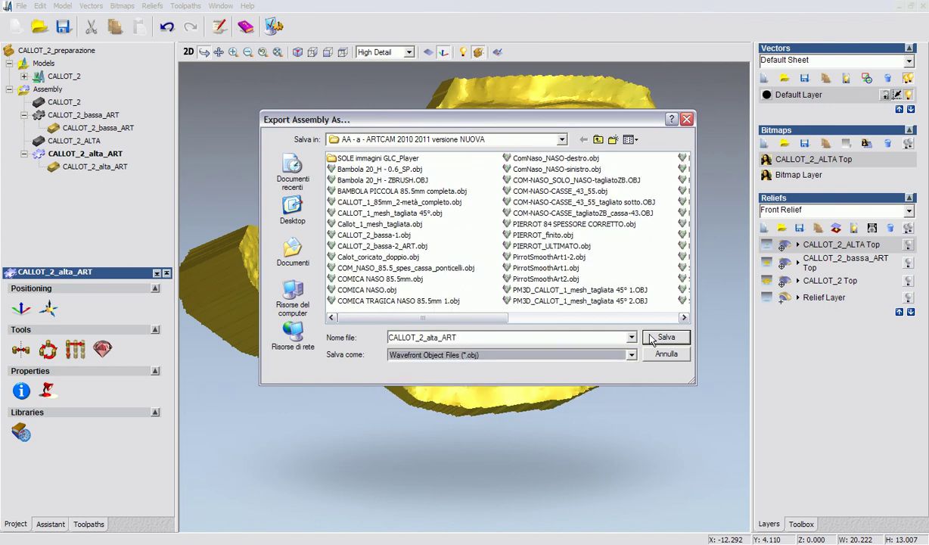
click(662, 337)
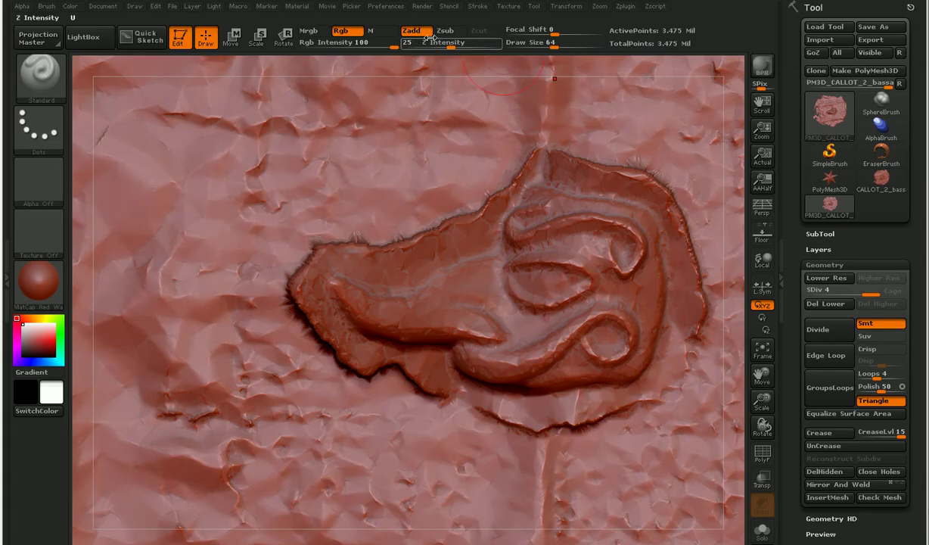
Reset ZBrush to its defaults with Preferences > Init ZBrush.
click(380, 8)
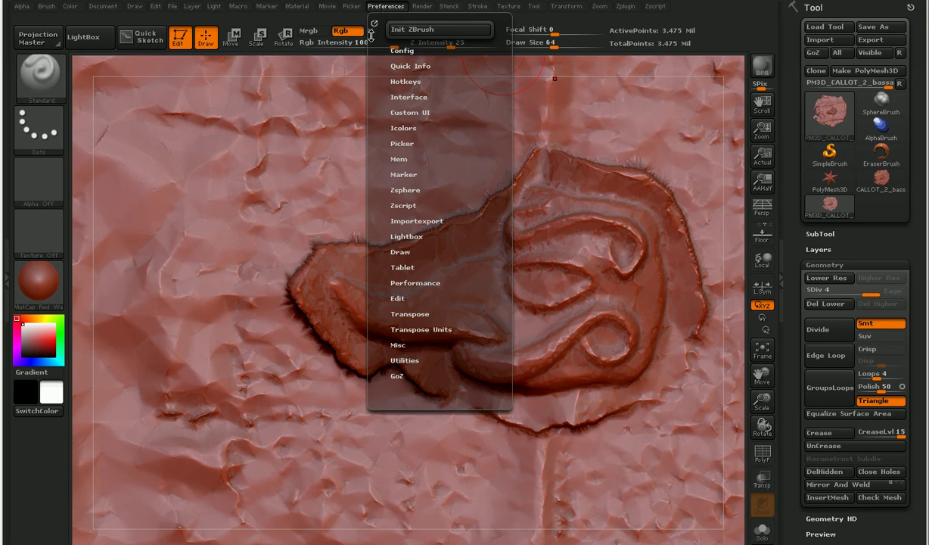
click(409, 30)
click(439, 309)
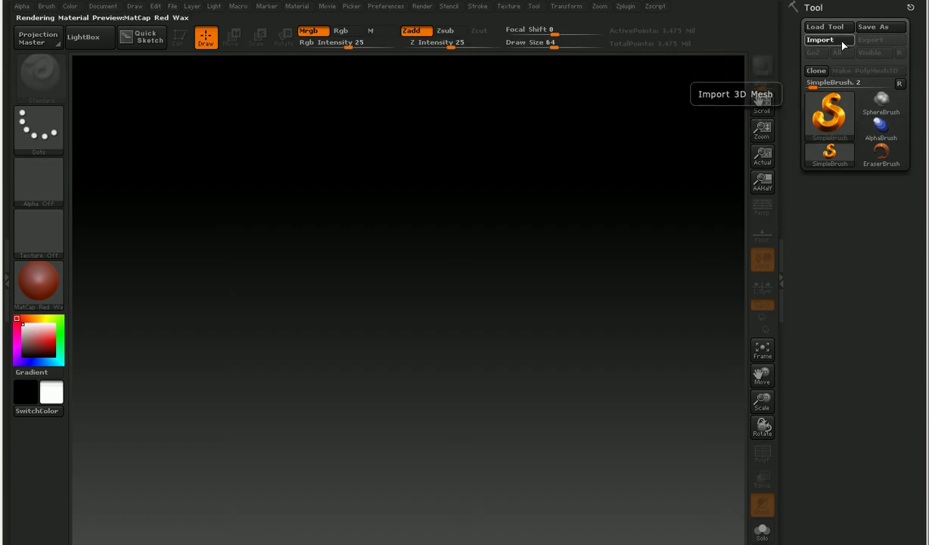
Import CALLOT_2_alta_ART.obj as the current tool.
click(820, 39)
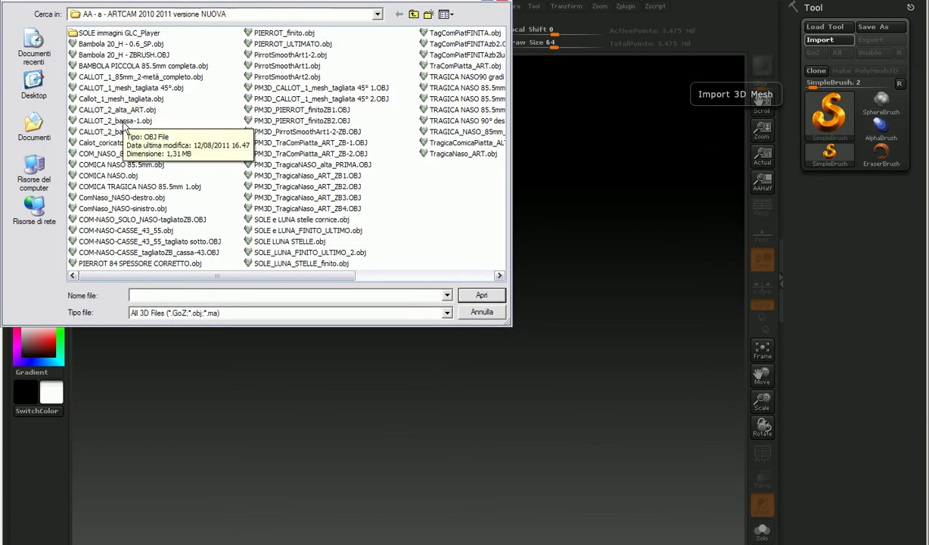
click(123, 111)
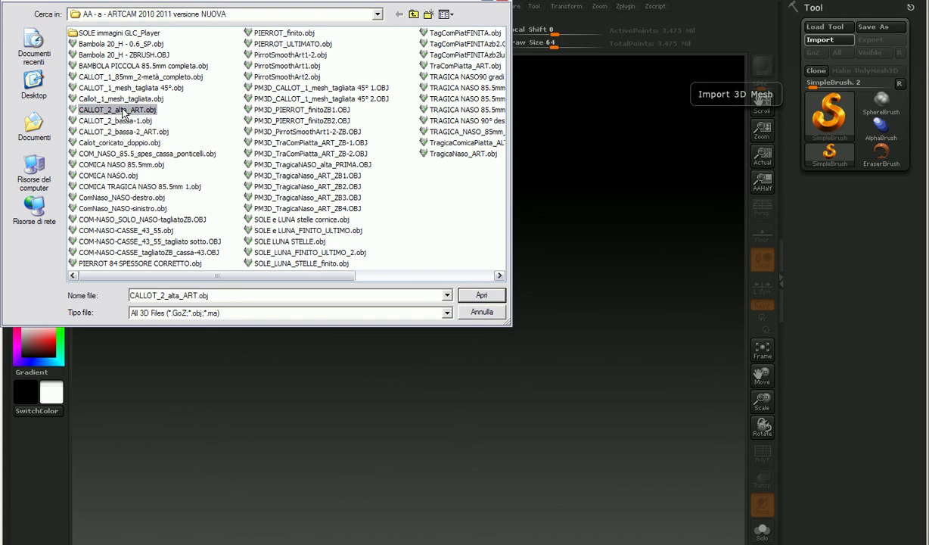
click(481, 296)
Draw the imported relief on the canvas in Edit mode, enlarge it, and convert it to PolyMesh3D.
drag(352, 220, 435, 439)
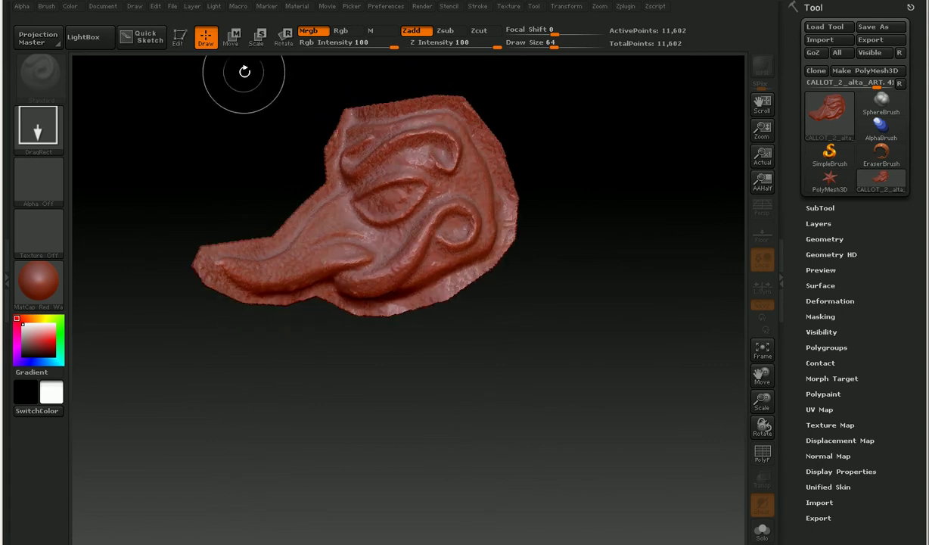
click(179, 36)
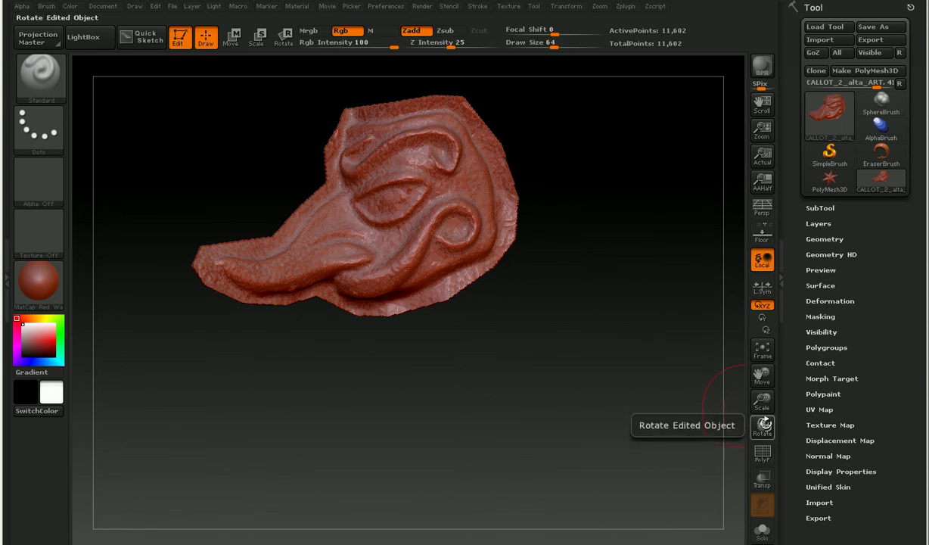
mouse_move(644, 442)
mouse_down()
mouse_move(672, 291)
mouse_move(655, 232)
mouse_up()
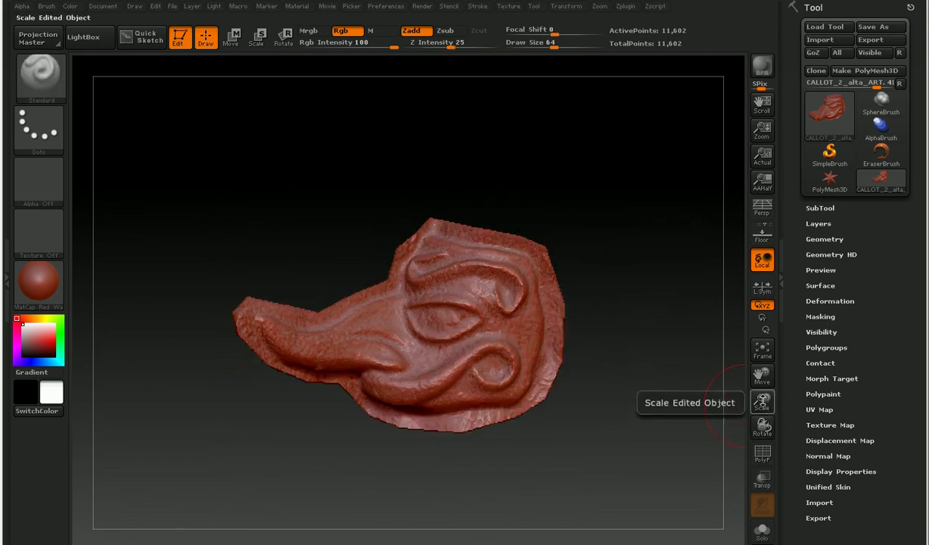
drag(761, 375, 727, 333)
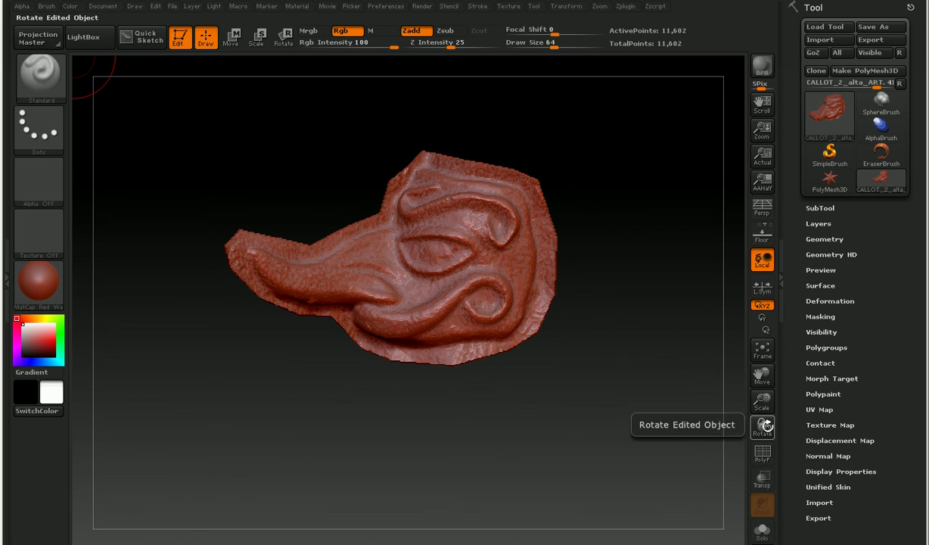
drag(762, 399, 760, 457)
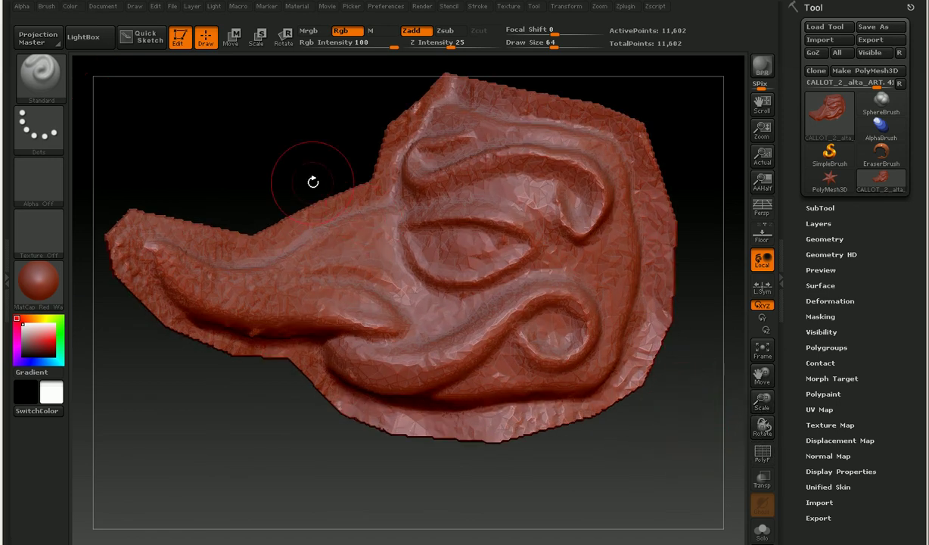
click(873, 71)
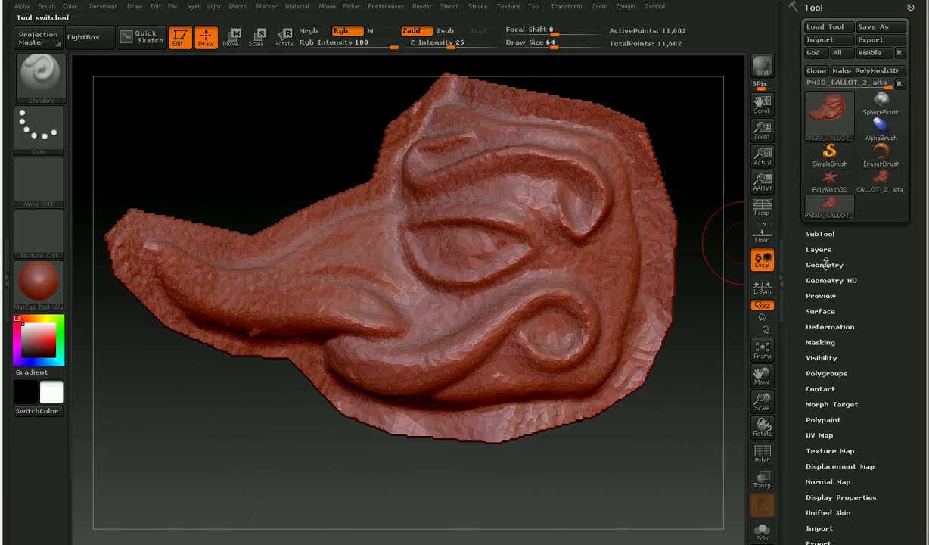
Divide the mesh three times under Geometry to reach subdivision level 4.
click(825, 264)
click(828, 330)
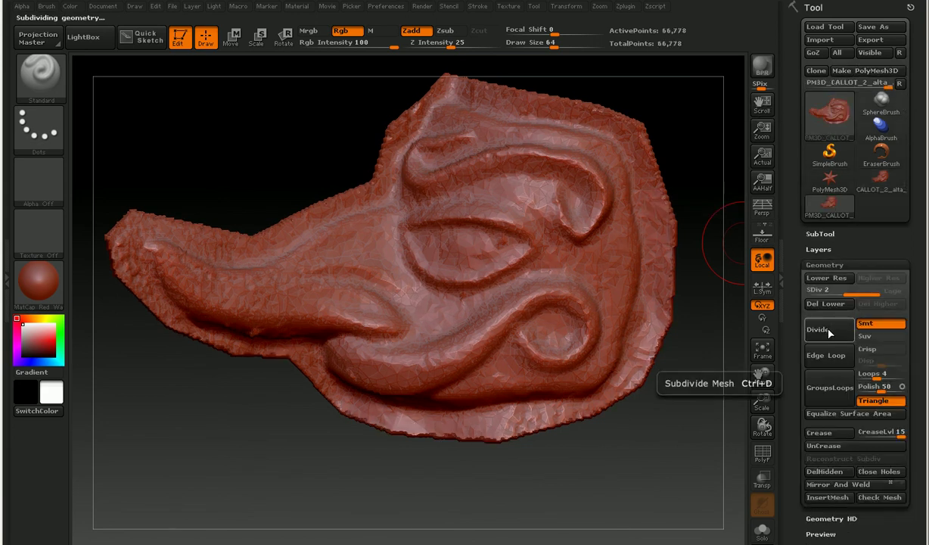
click(828, 330)
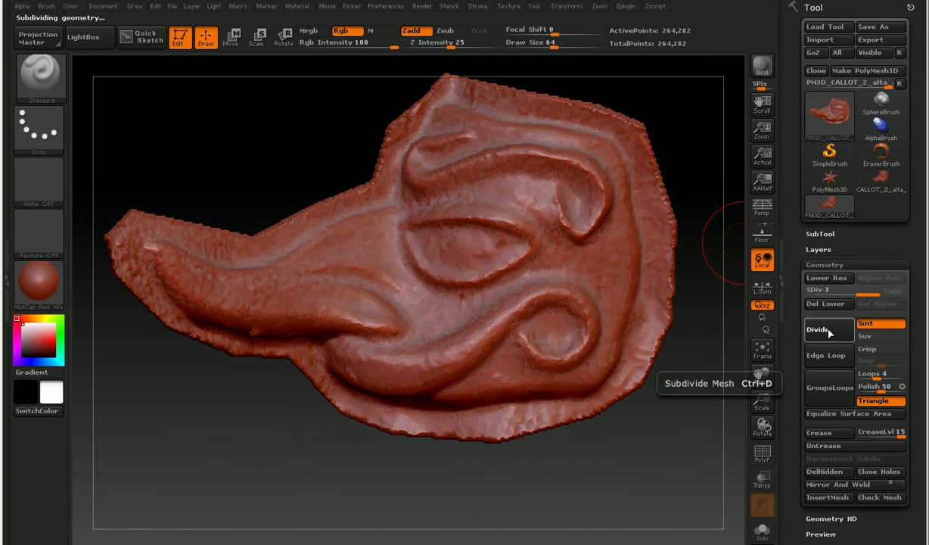
click(828, 330)
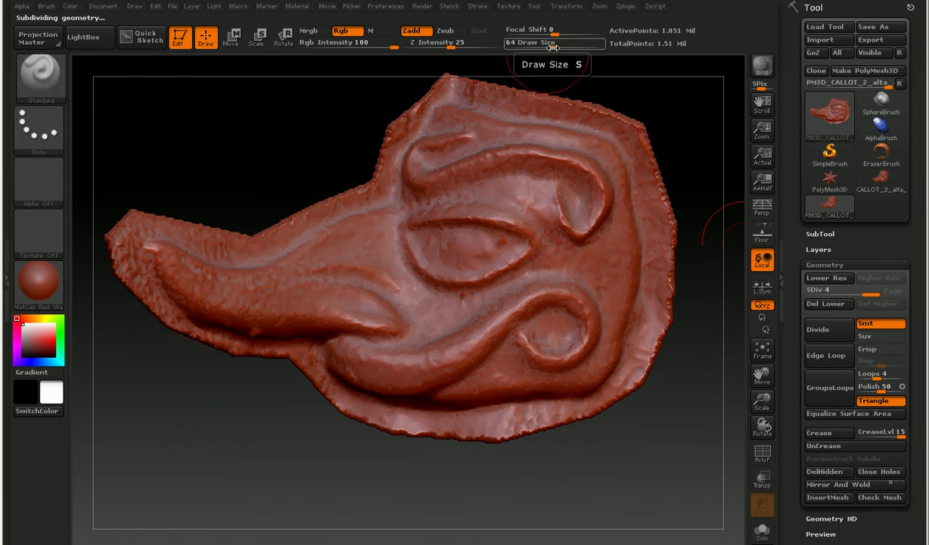
Set Draw Size to 24 and step the mesh back to subdivision level 3.
click(522, 44)
text(624)
key(Return)
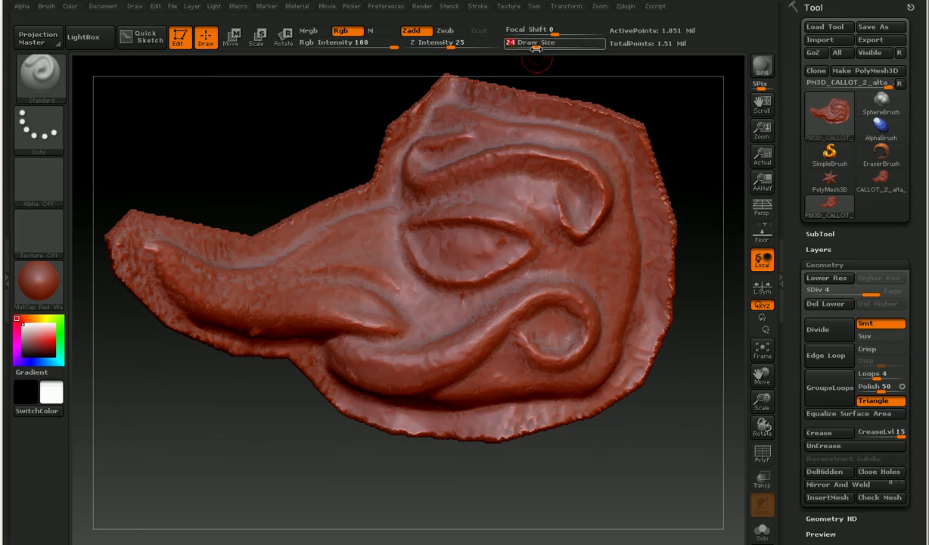
key(shift)
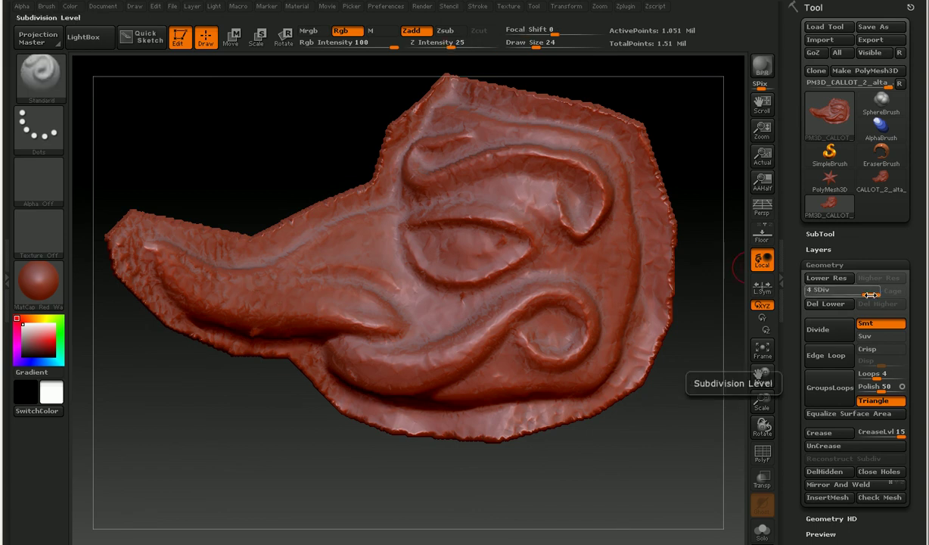
drag(872, 295, 858, 295)
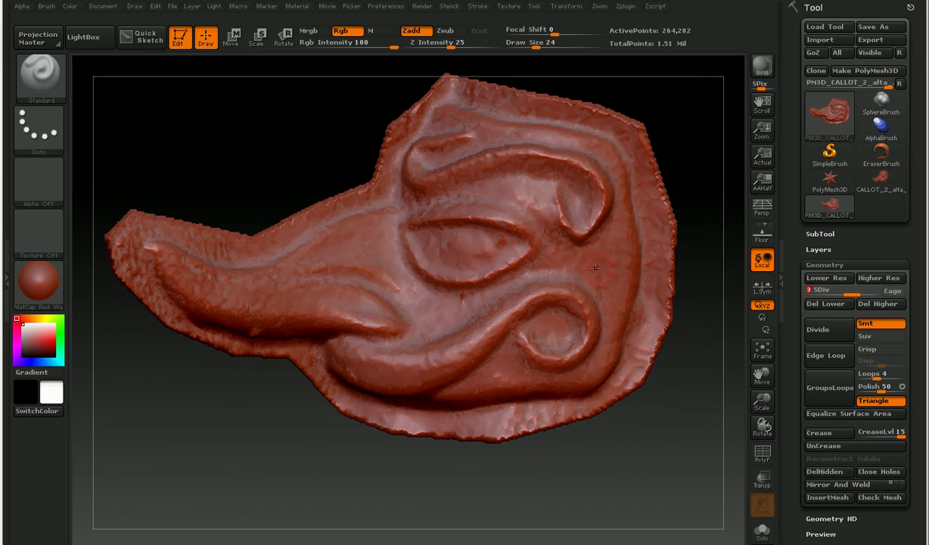
key(shift)
Turn on the Floor grid beneath the CALLOT relief mesh, viewing it in side profile and shifted lower.
mouse_move(605, 454)
mouse_down()
mouse_move(660, 435)
mouse_move(654, 536)
mouse_move(667, 474)
mouse_up()
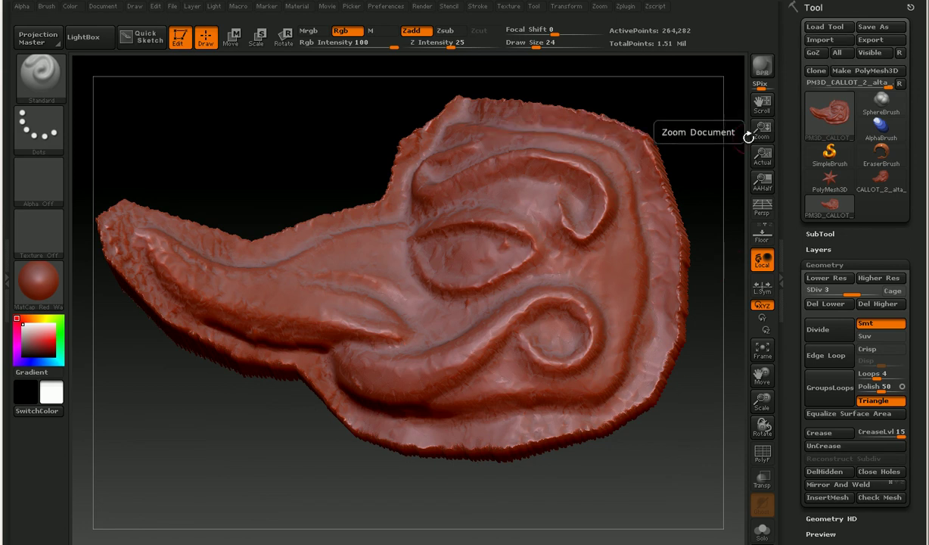
mouse_move(299, 444)
mouse_down()
mouse_move(345, 475)
mouse_move(607, 292)
mouse_move(567, 316)
mouse_move(721, 279)
mouse_up()
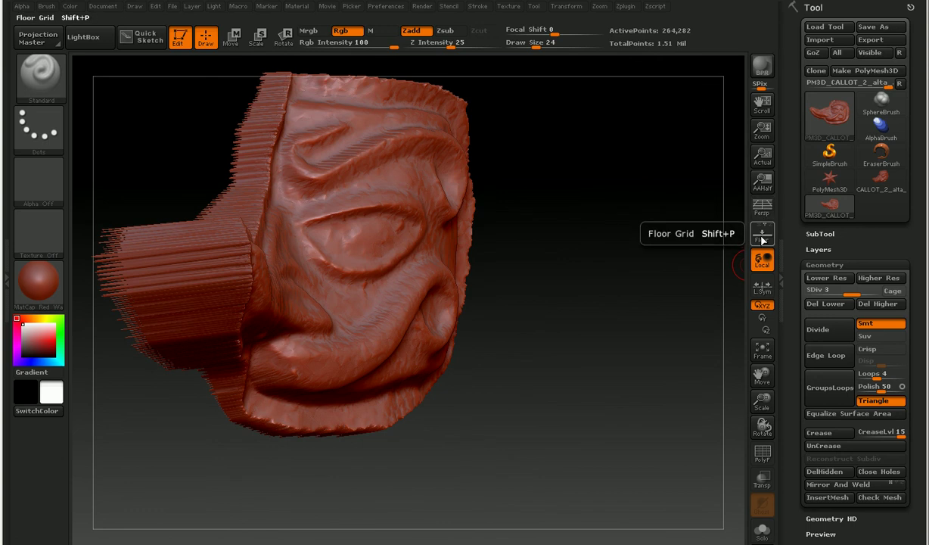
click(762, 240)
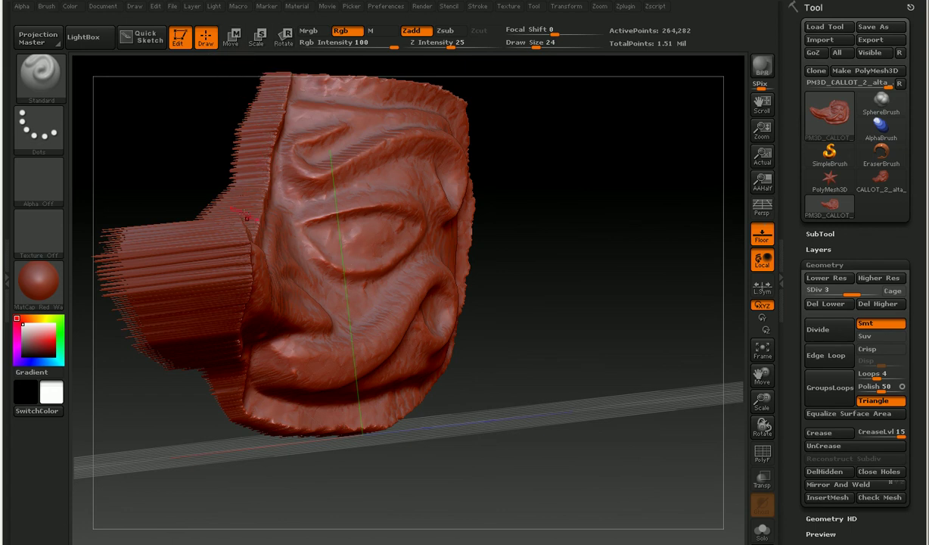
mouse_move(564, 322)
mouse_down()
mouse_move(522, 323)
mouse_move(589, 496)
mouse_up()
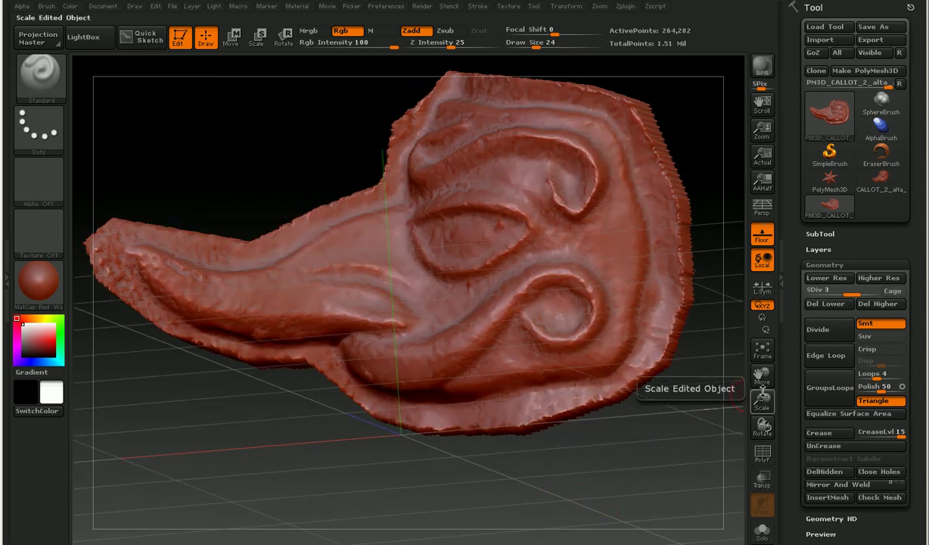
drag(764, 379, 765, 397)
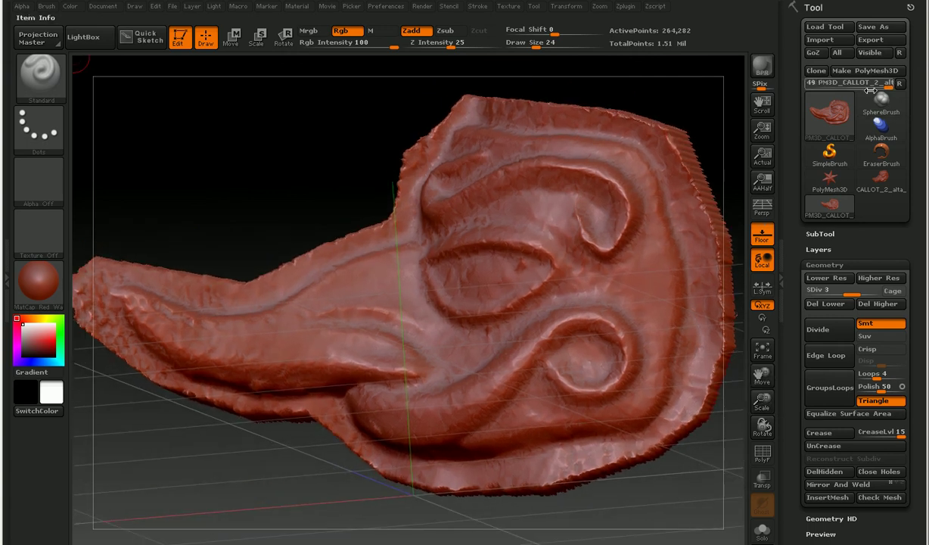